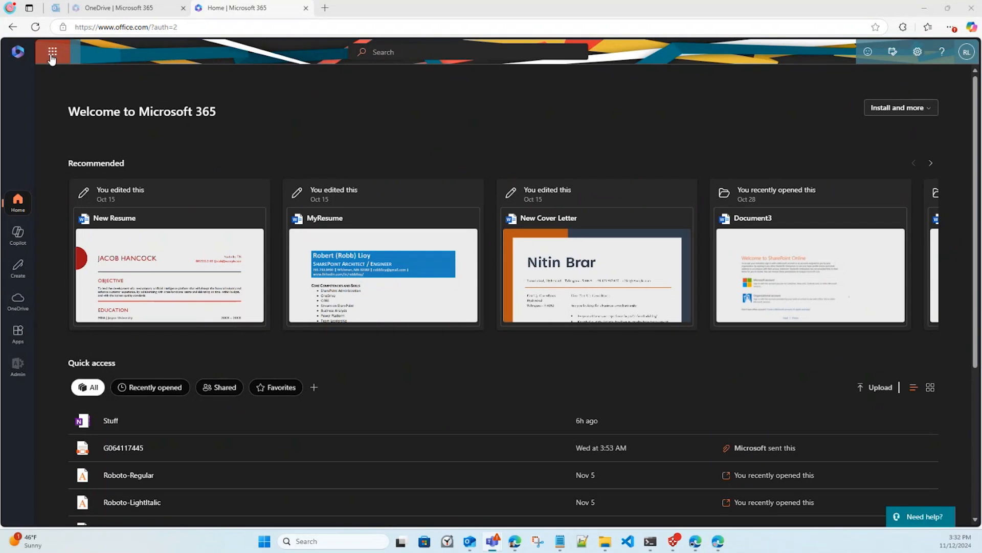
Step: Open SharePoint from Microsoft 365 and start creating a site of the communication site type
click(51, 53)
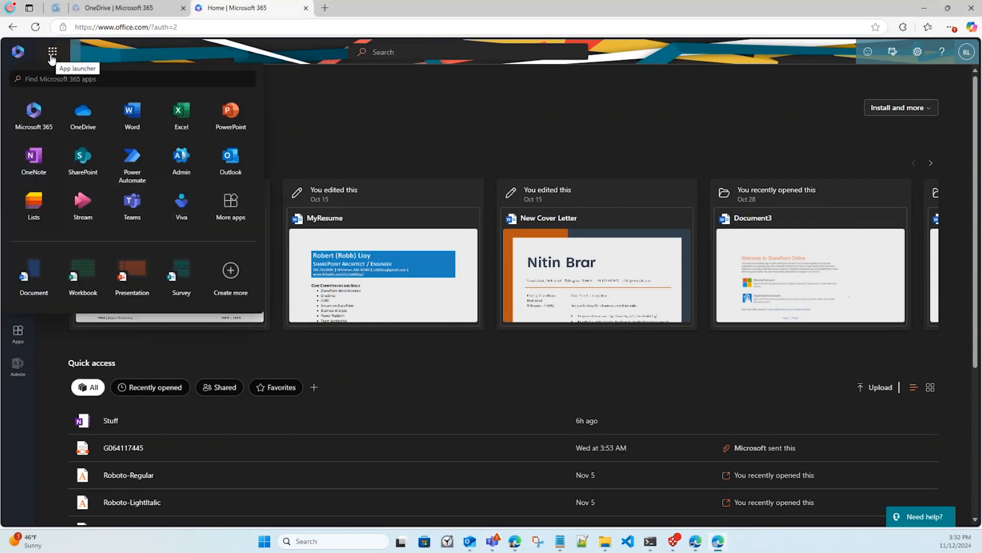
click(76, 165)
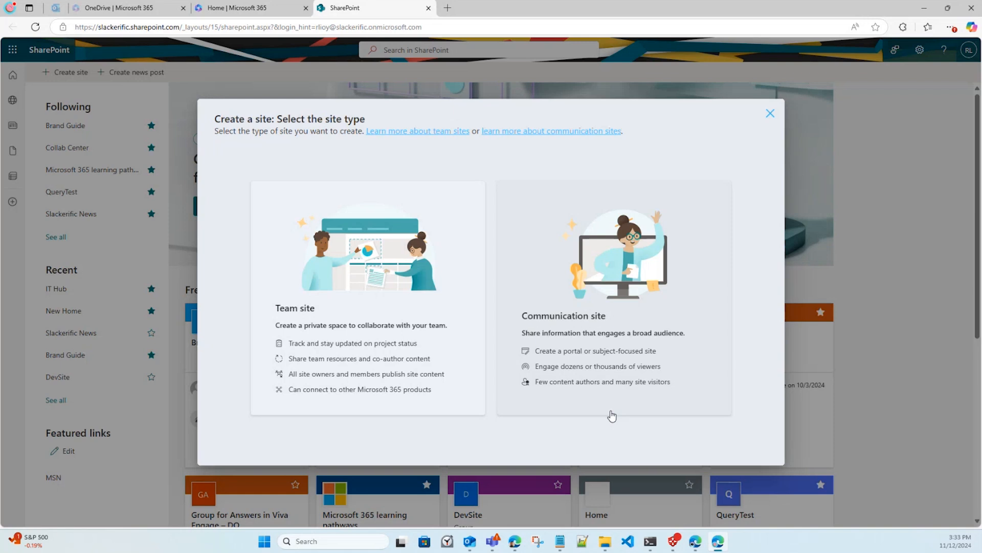
click(676, 377)
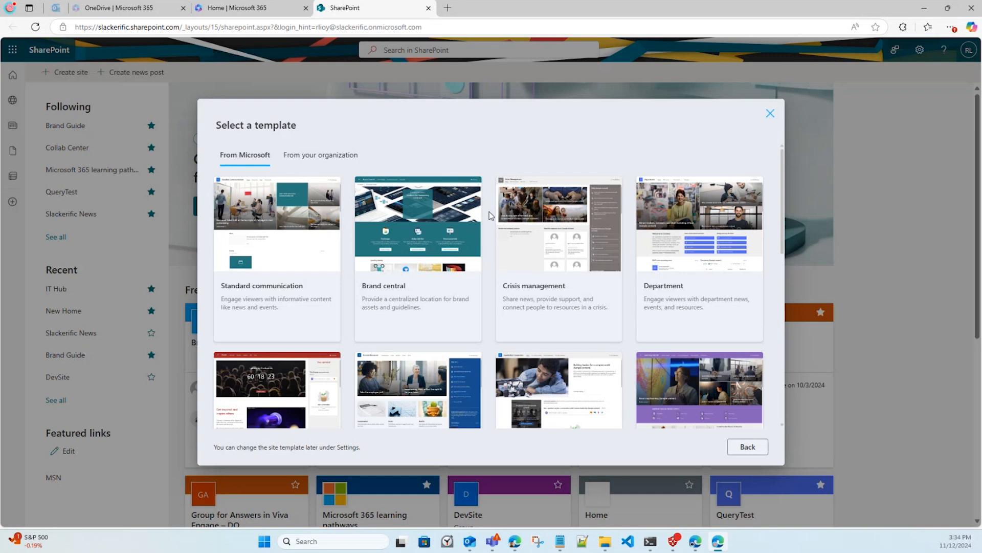
Step: Browse the Microsoft site templates and use the Event template for the new communication site
scroll(516, 214, down, 1)
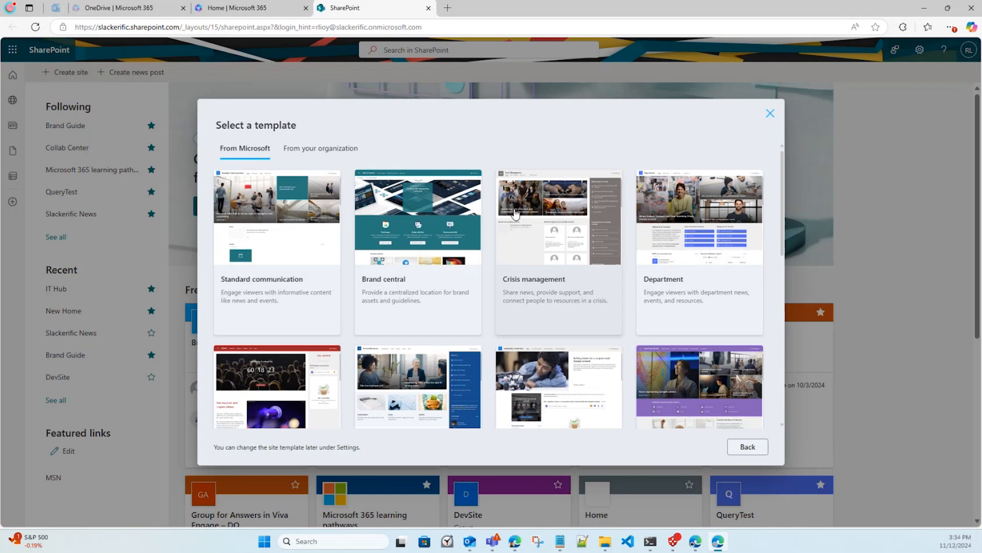
scroll(516, 214, down, 3)
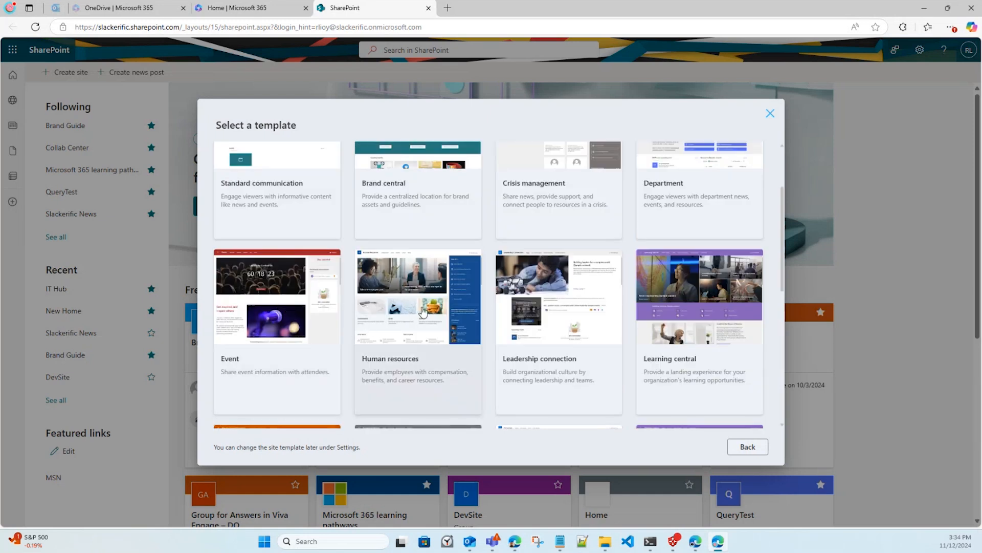
scroll(637, 317, down, 8)
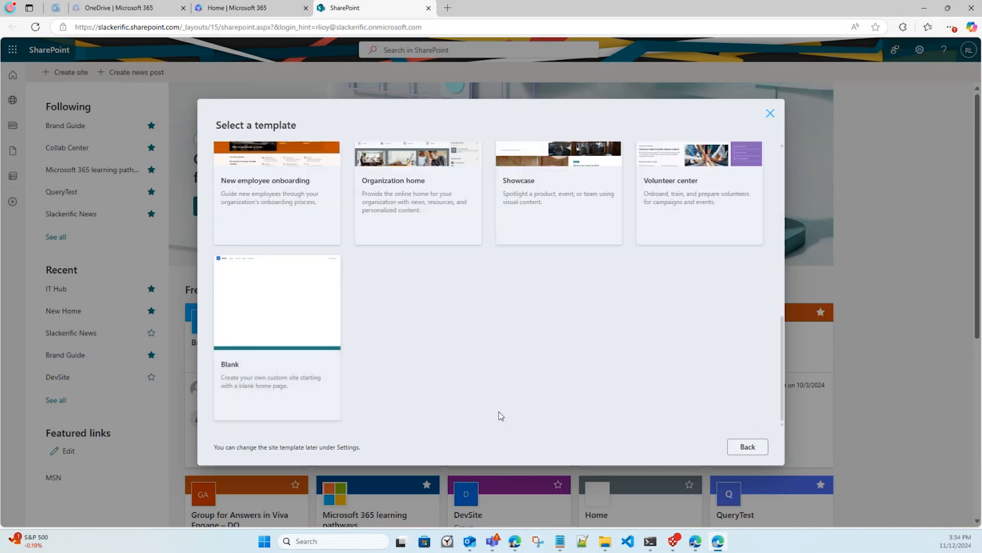
scroll(499, 411, up, 8)
click(327, 392)
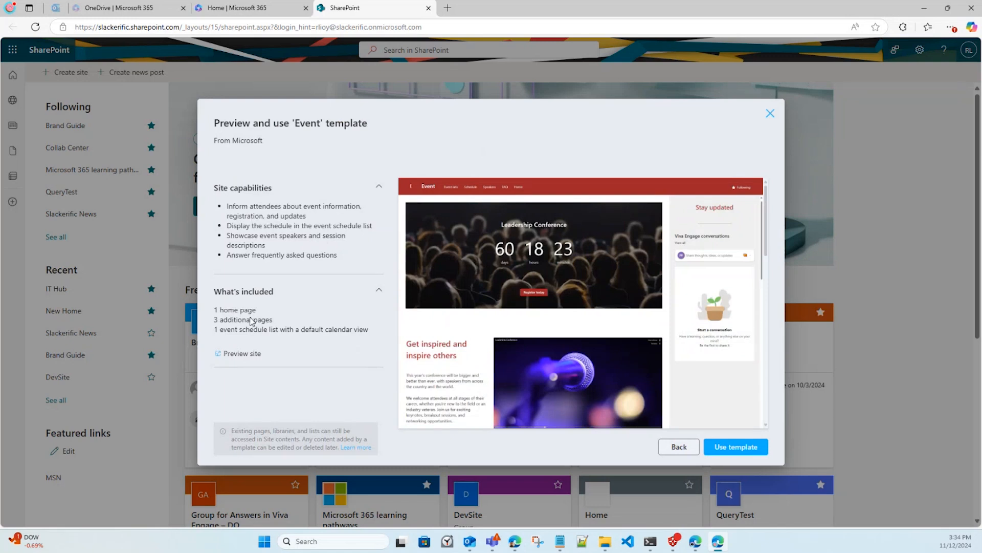
click(737, 451)
Step: Name the site "Special Event", reuse that text as its description, and create the site without changing the language option
click(572, 299)
text(Special Event)
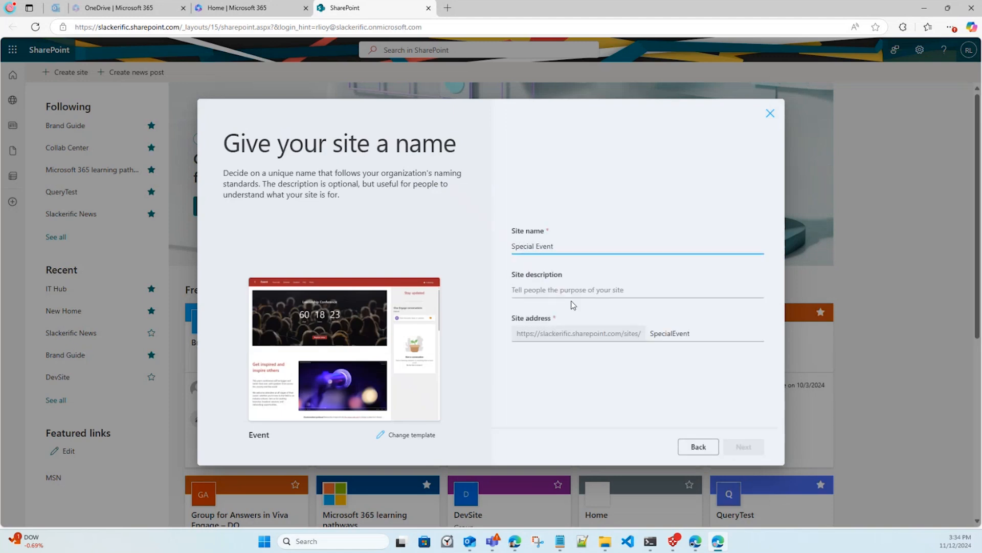
drag(566, 237, 510, 241)
key(ctrl+c)
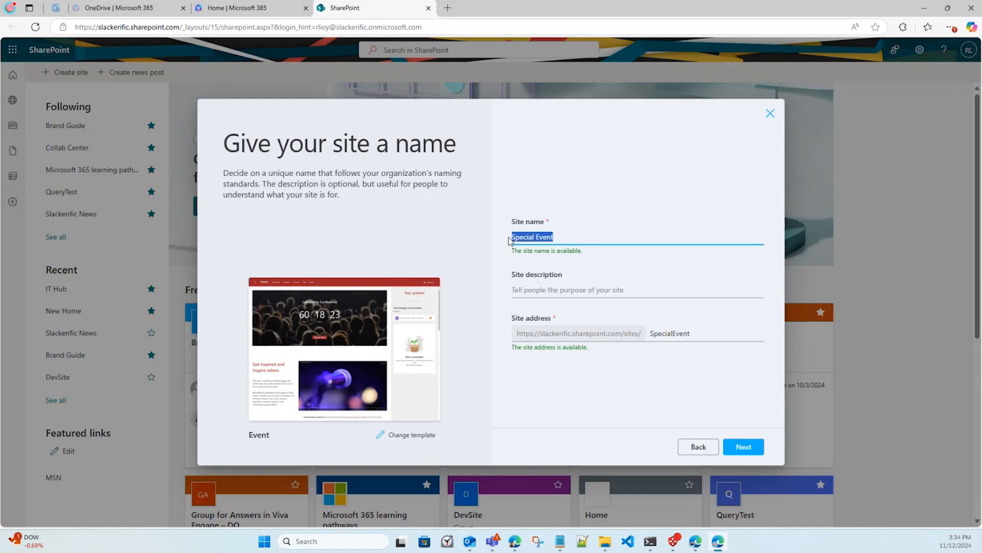
click(578, 291)
key(ctrl+v)
click(739, 448)
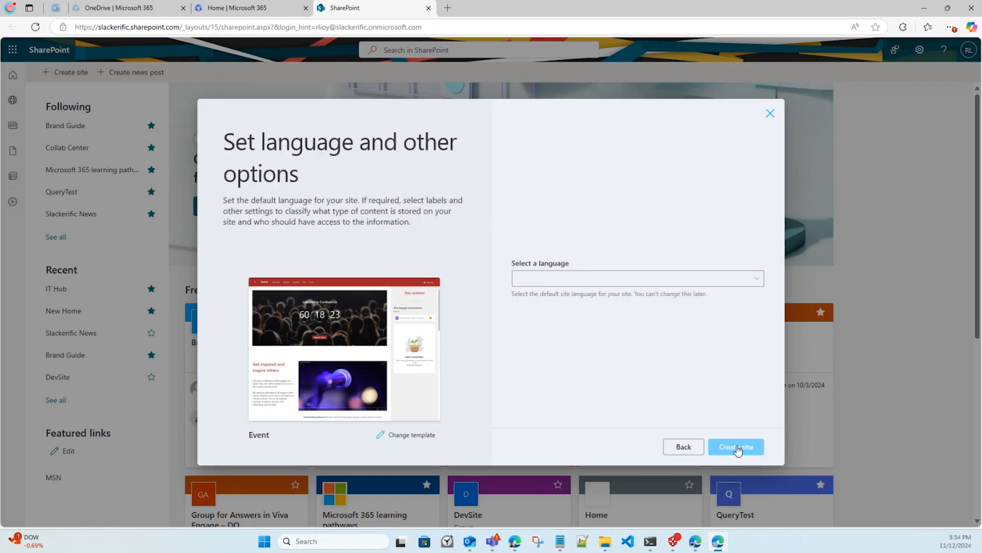
click(733, 443)
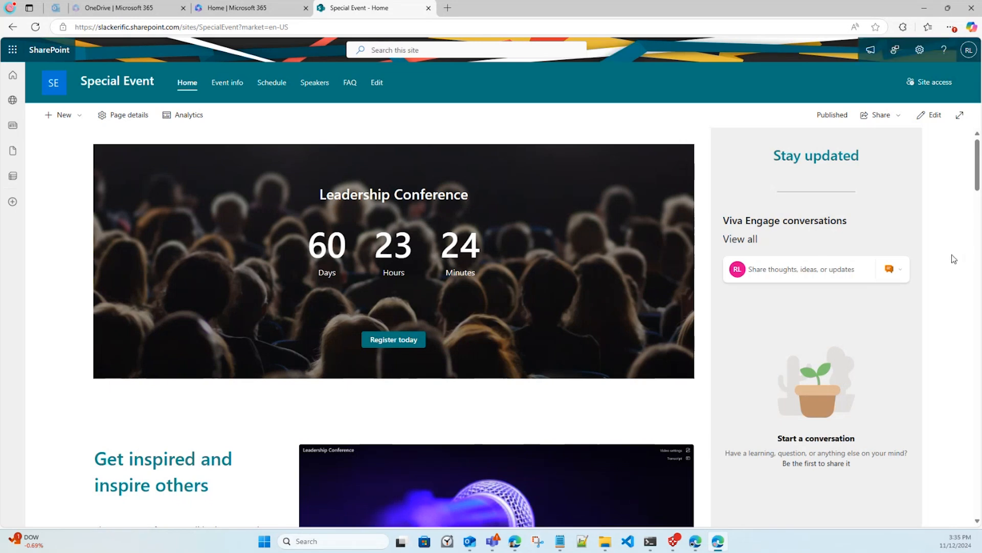
Step: Apply the organization's Arch theme to the Special Event site and save it
scroll(955, 258, down, 15)
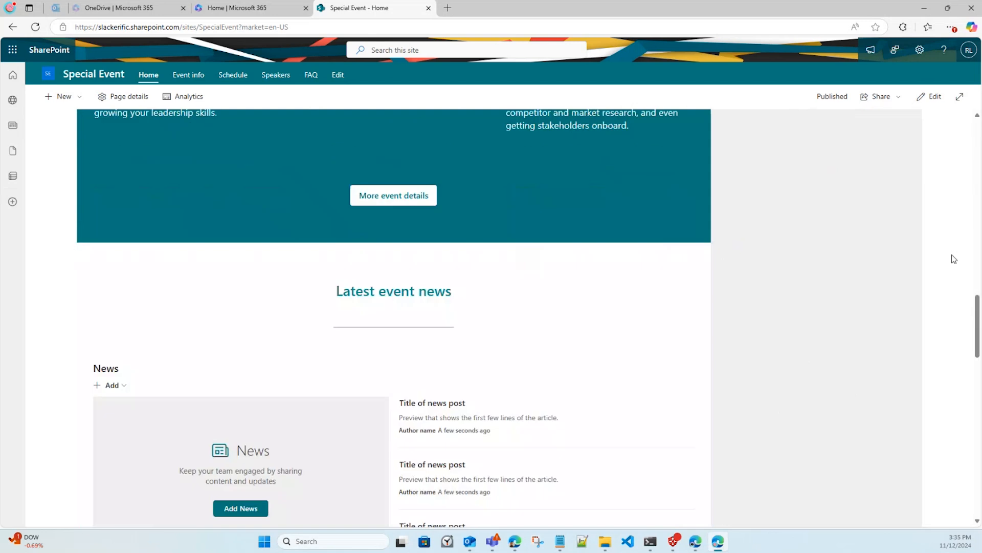
scroll(954, 259, down, 7)
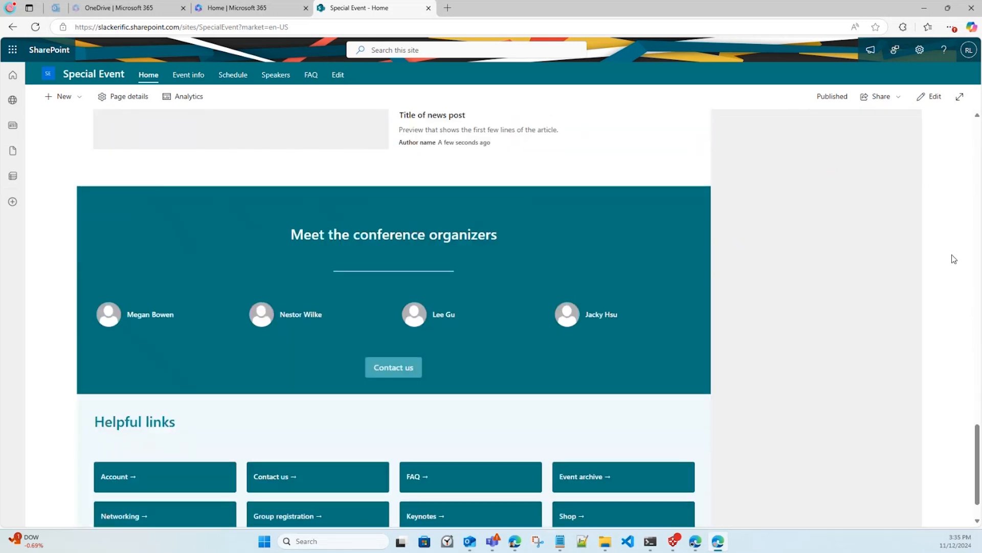
scroll(955, 259, up, 20)
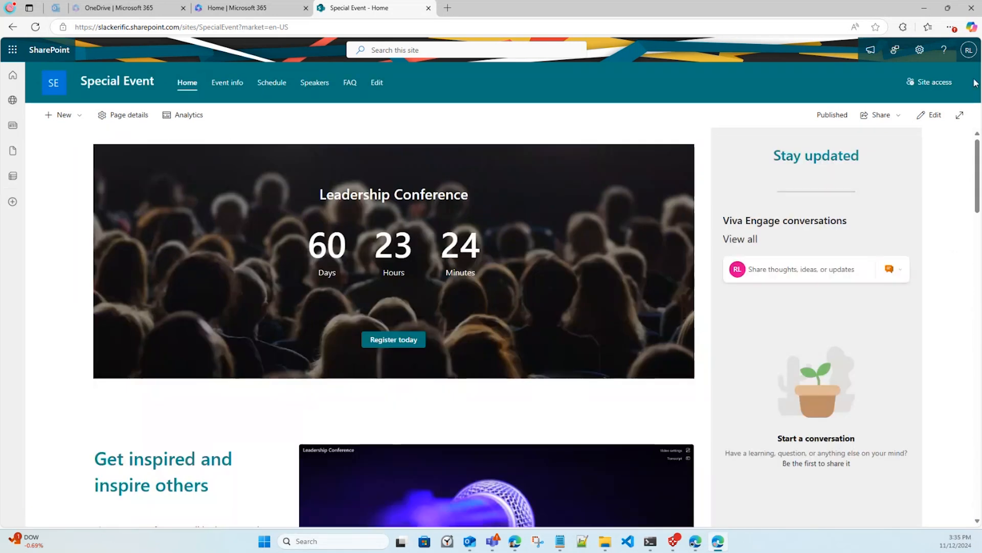
click(920, 58)
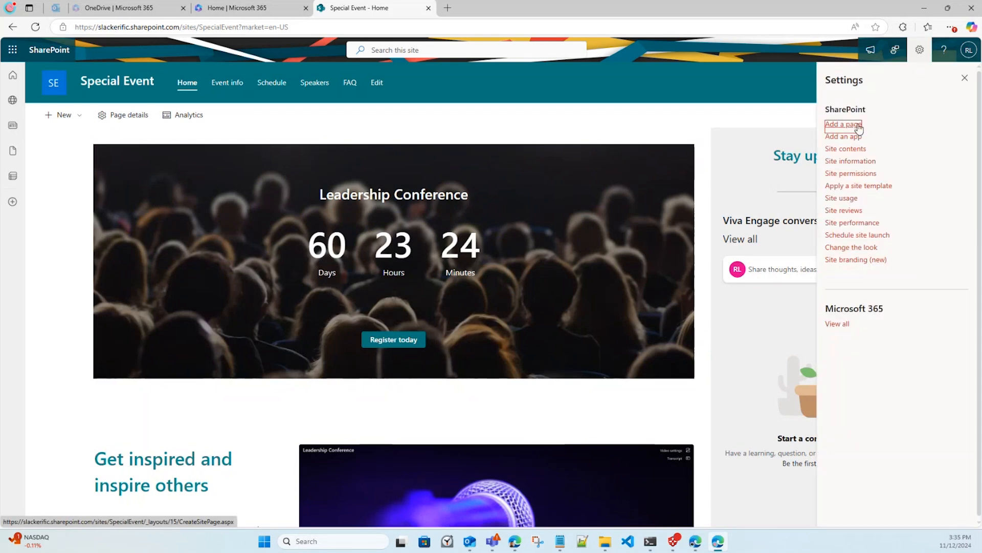
click(851, 247)
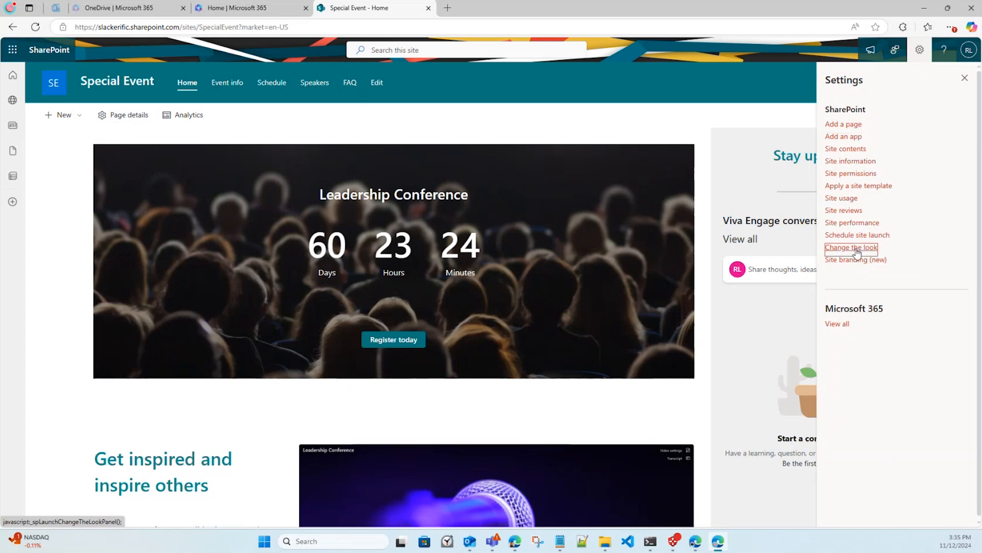
click(880, 102)
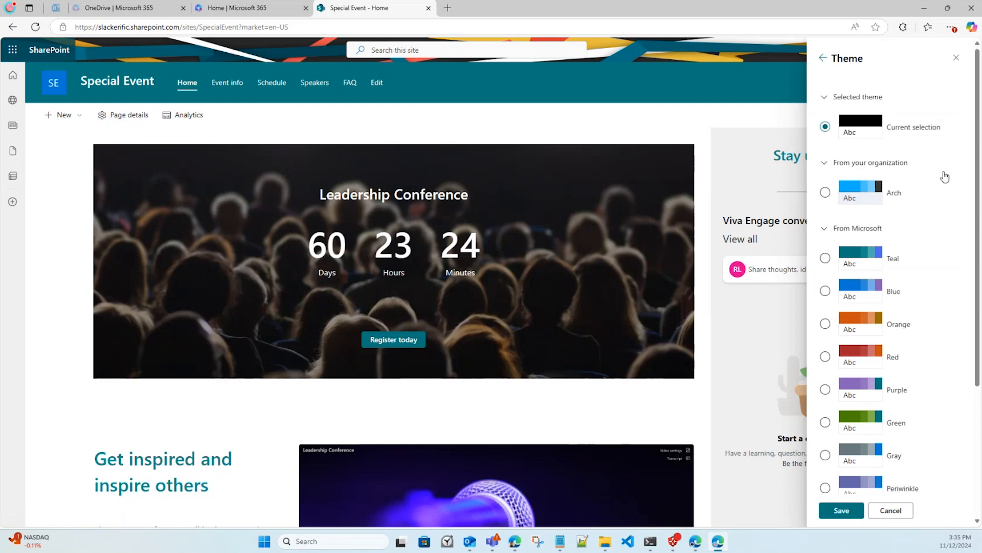
click(890, 197)
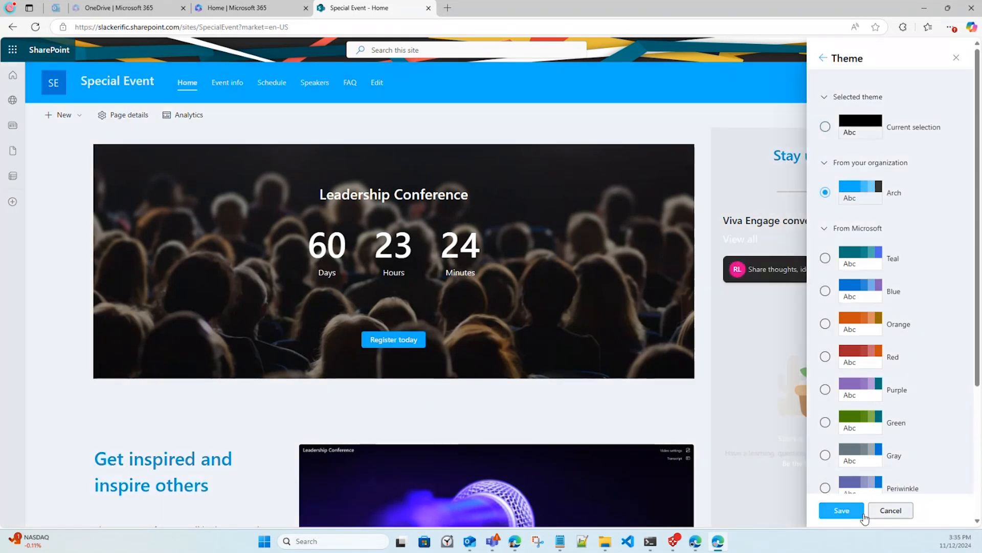
click(862, 515)
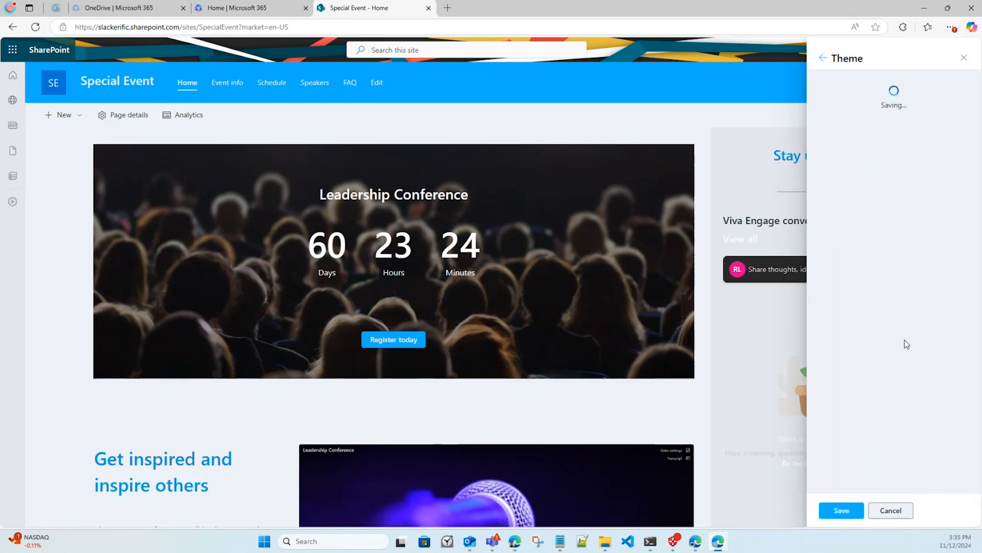
Step: Change the site's theme to Microsoft's Teal, save it, and close the settings
click(863, 250)
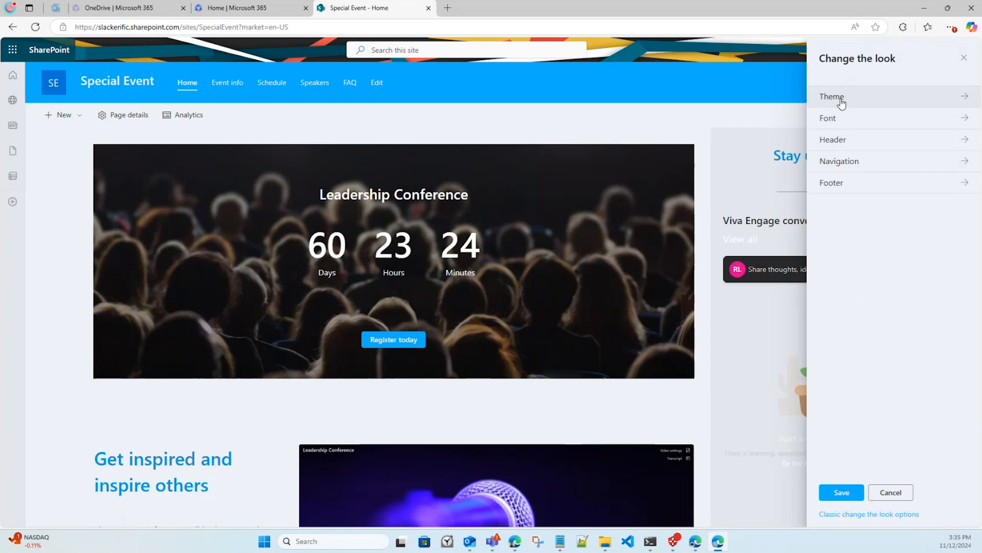
click(842, 101)
click(873, 263)
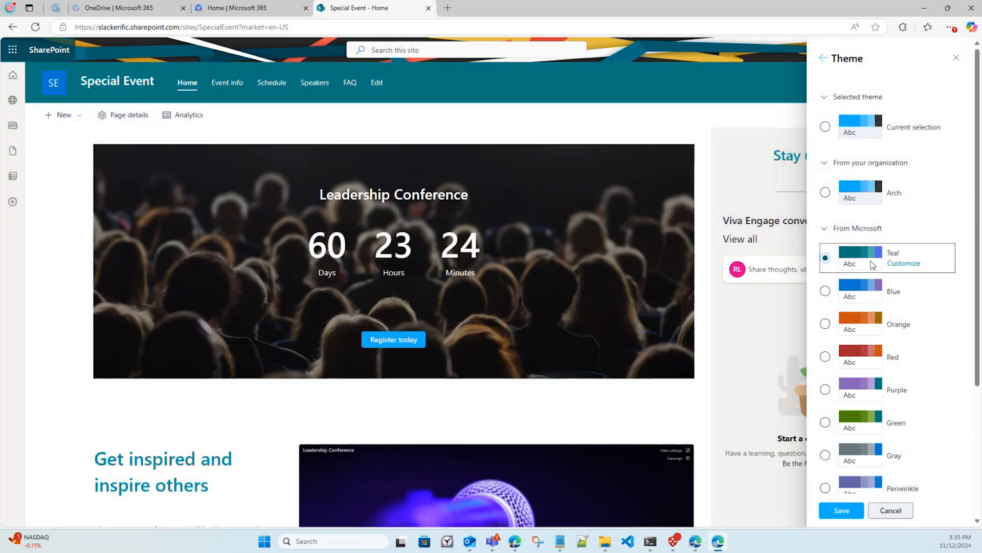
click(841, 511)
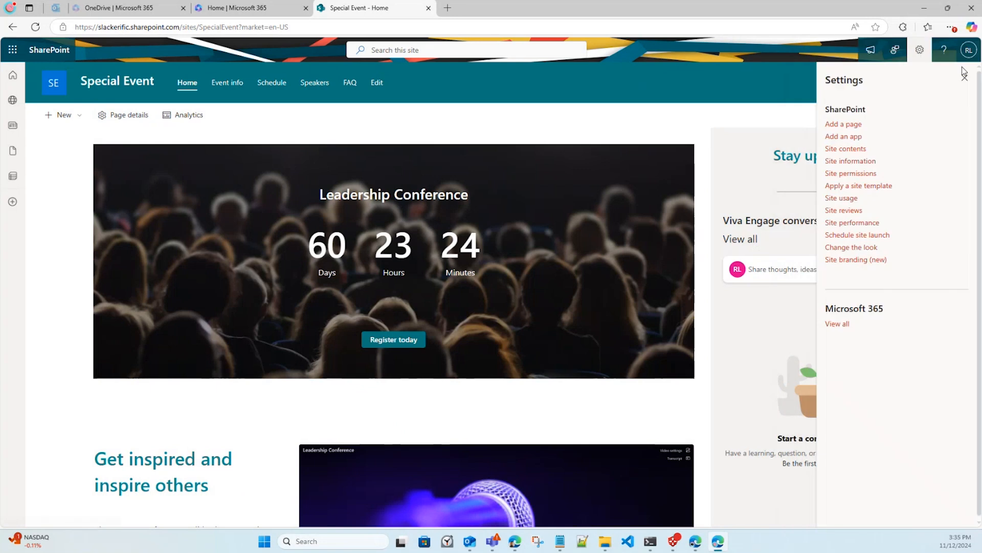
click(965, 76)
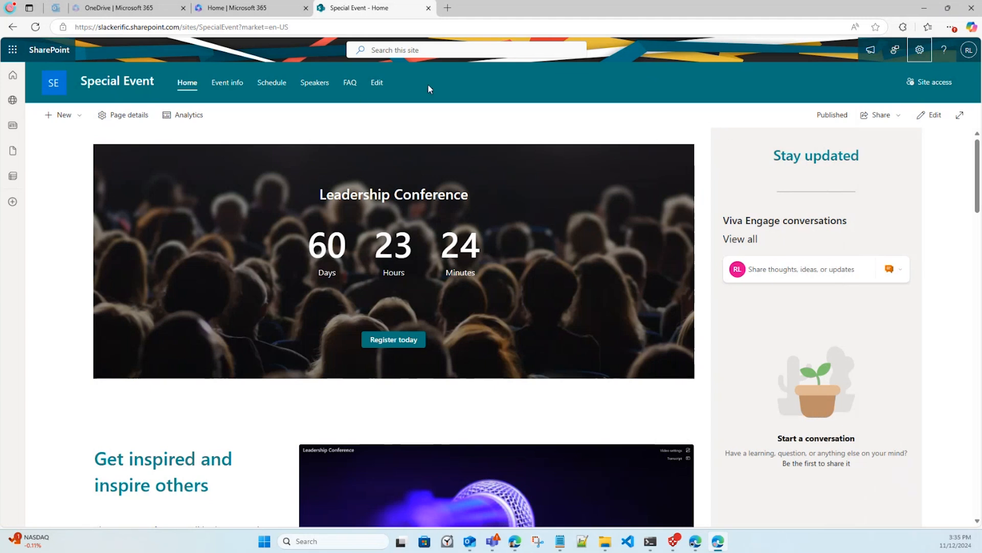
Step: View the Special Event home page's details and its page analytics, closing each when done
click(123, 121)
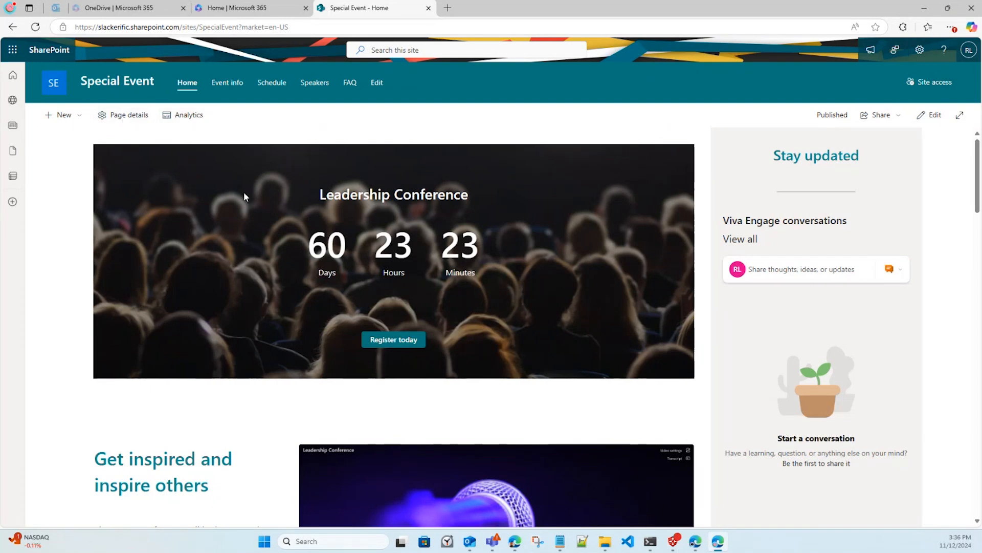
click(966, 77)
click(197, 119)
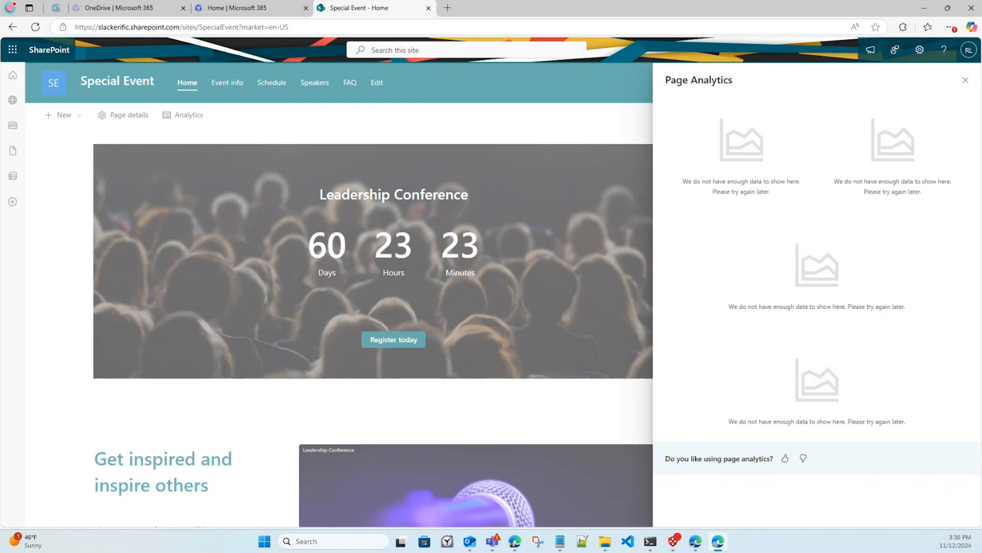
click(964, 82)
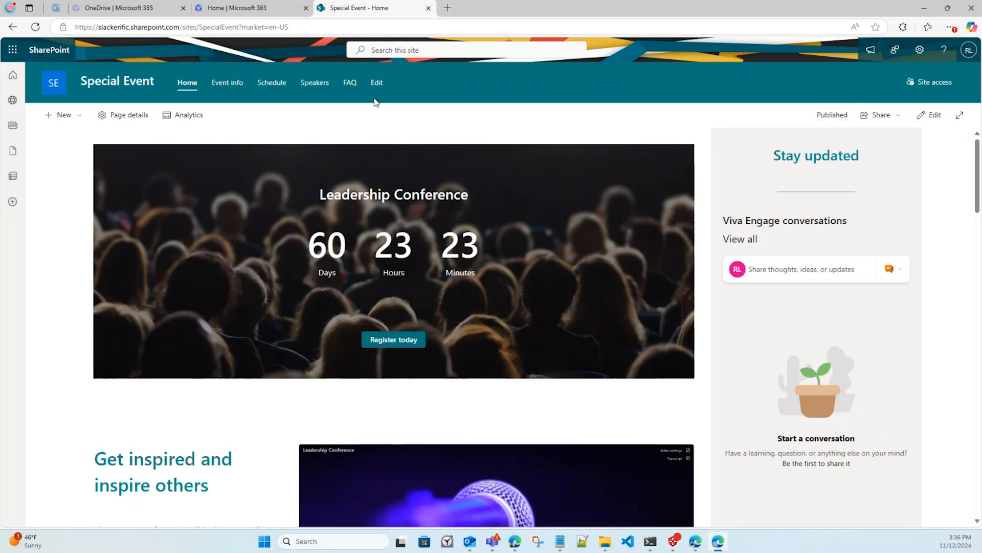
Step: Switch to the other browser window's SharePoint start page, unfollow the Theme Test site, and look over the frequent sites
click(692, 541)
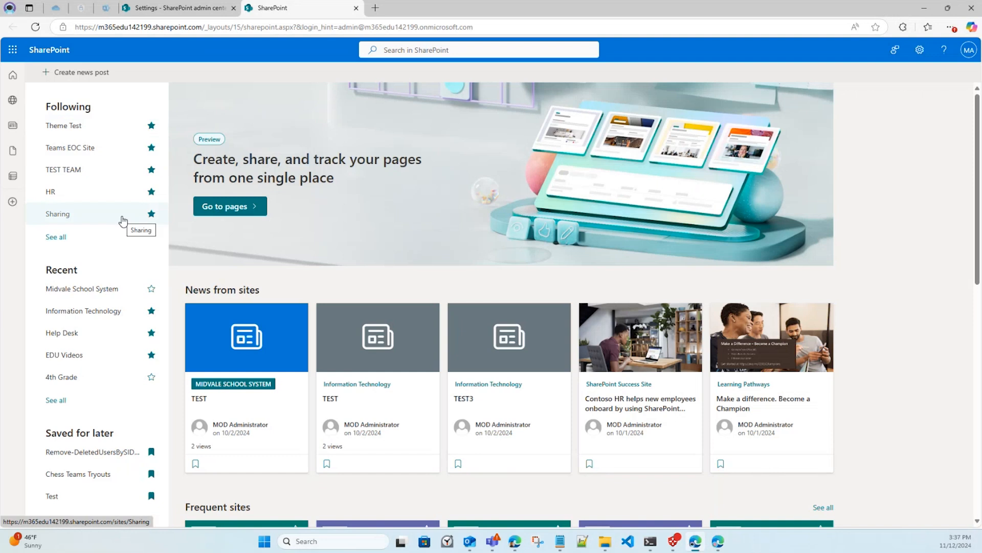
click(151, 126)
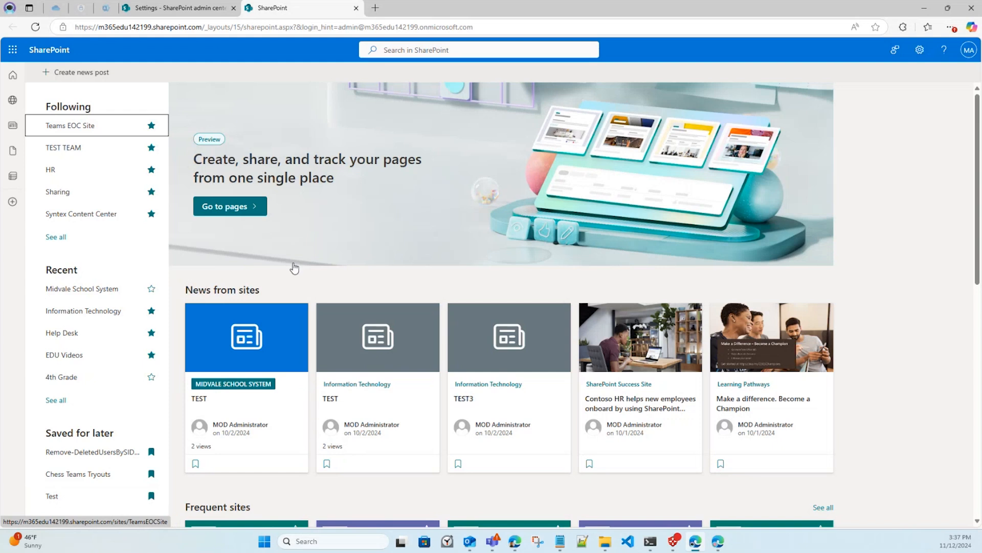
scroll(291, 284, down, 1)
scroll(307, 293, down, 5)
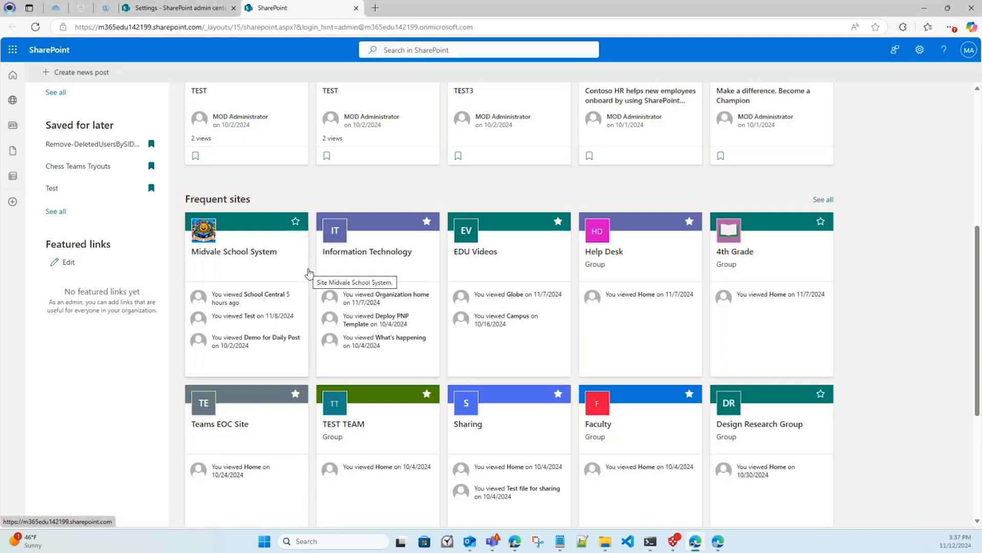
scroll(309, 273, up, 2)
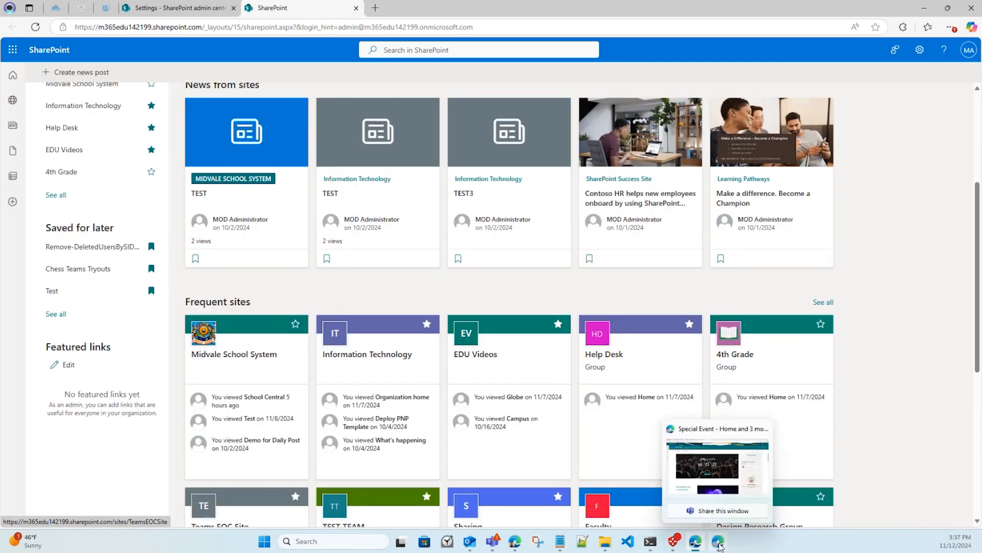
Step: Return to the Special Event site's browser window and check the home page's analytics again
click(719, 546)
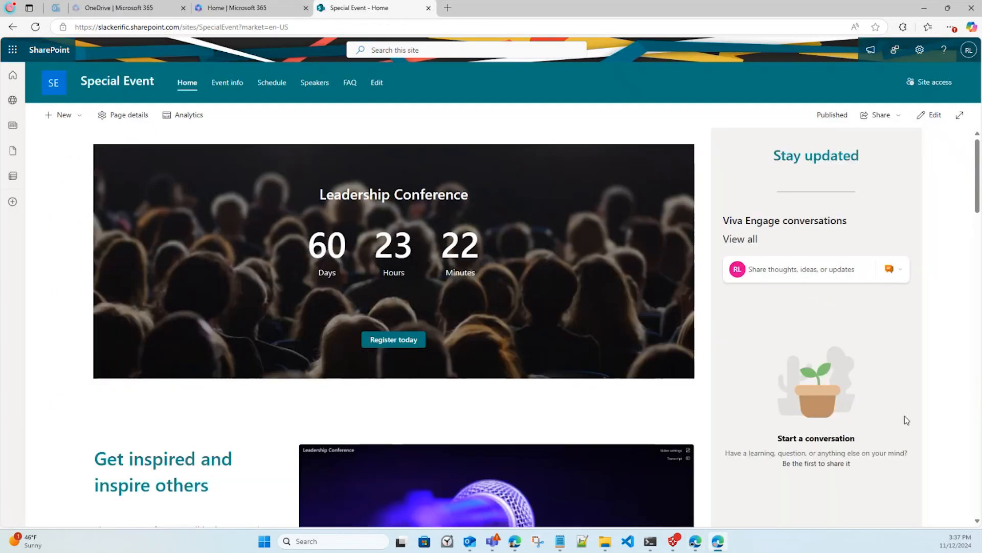
click(198, 112)
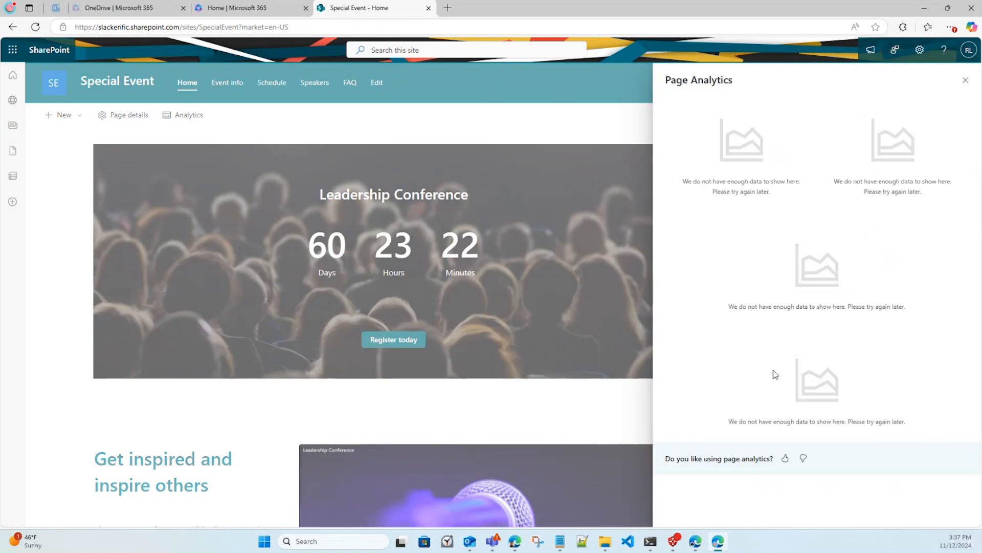
click(965, 81)
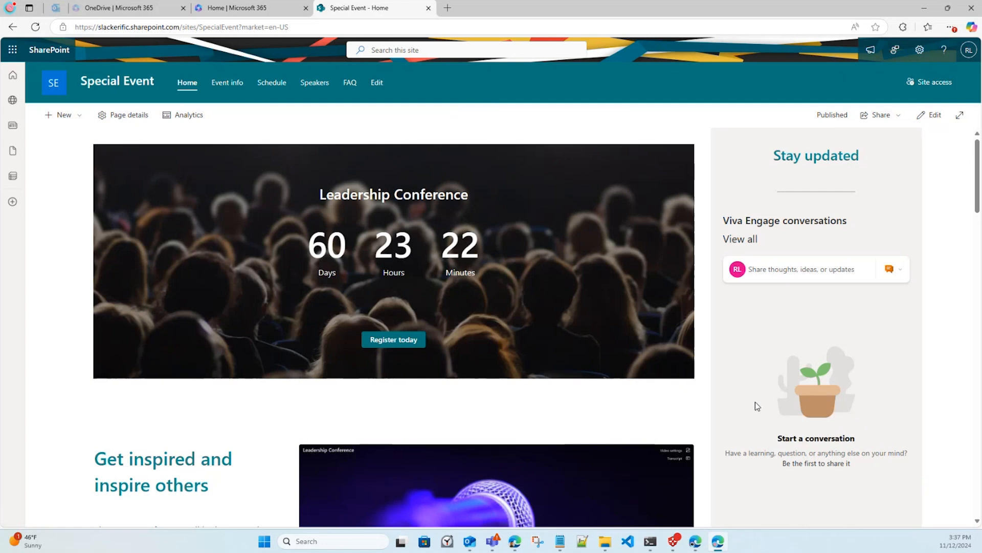
Step: Put the Special Event home page into edit mode and dismiss the real-time coauthoring tip
click(935, 116)
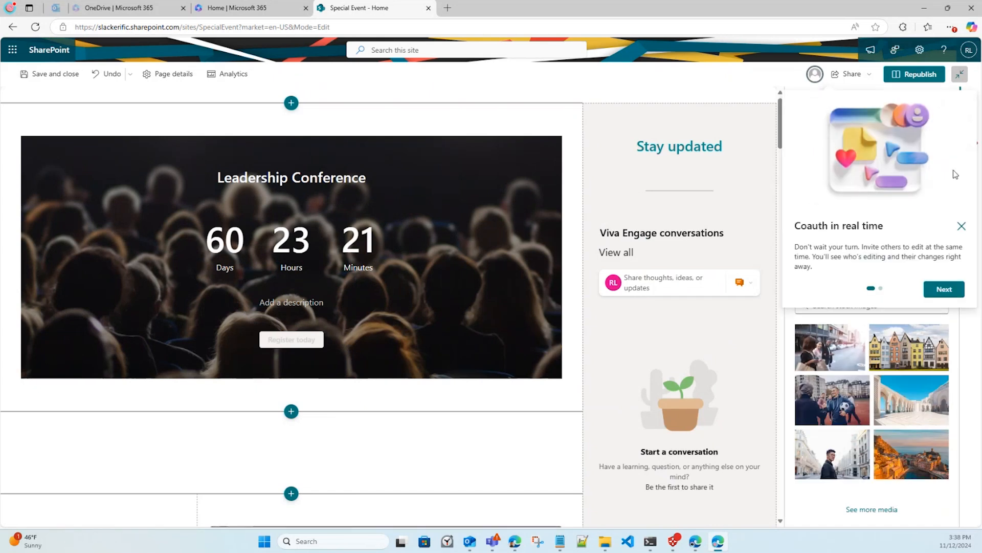
click(962, 226)
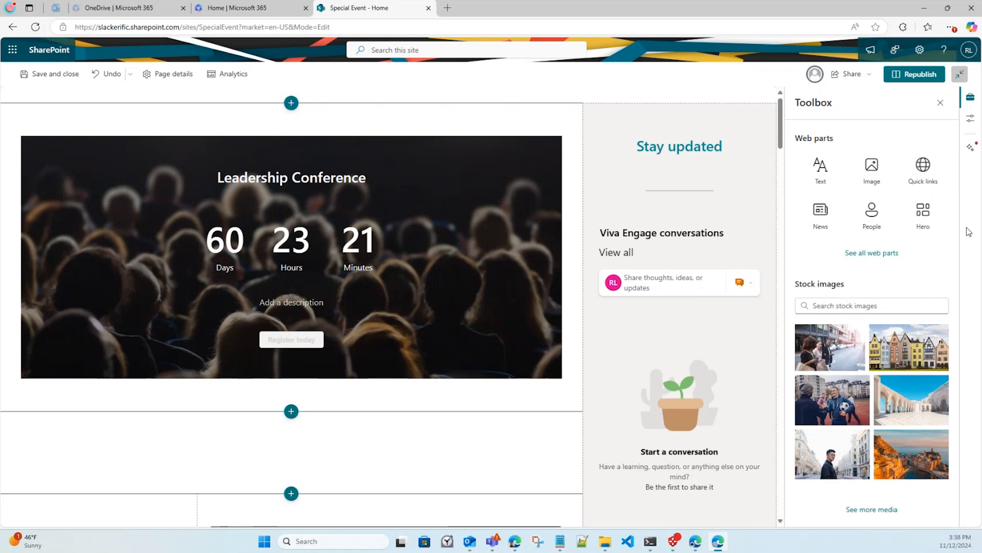
Step: Set the overlay opacity of the Leadership Conference countdown timer's background image to 11 and close its properties
click(449, 200)
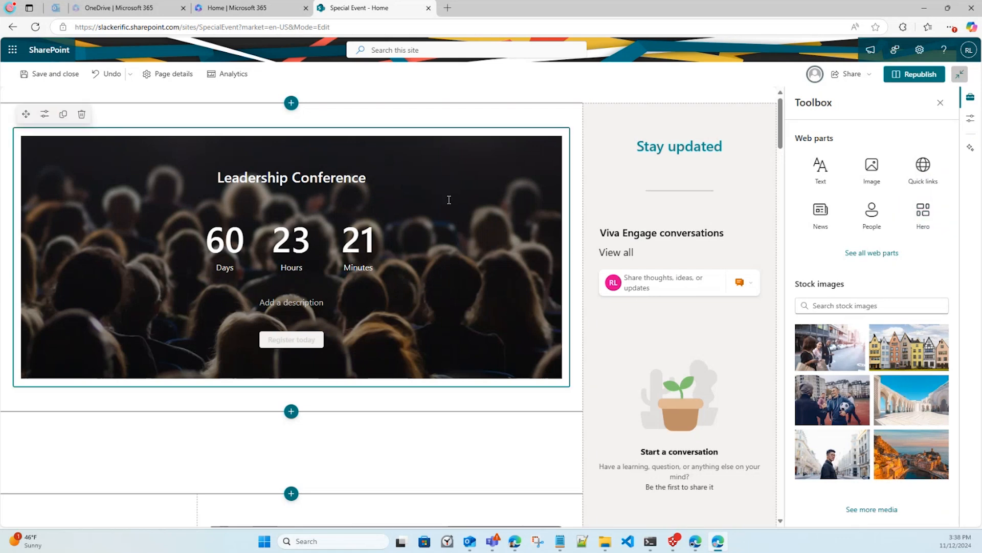
scroll(488, 213, down, 1)
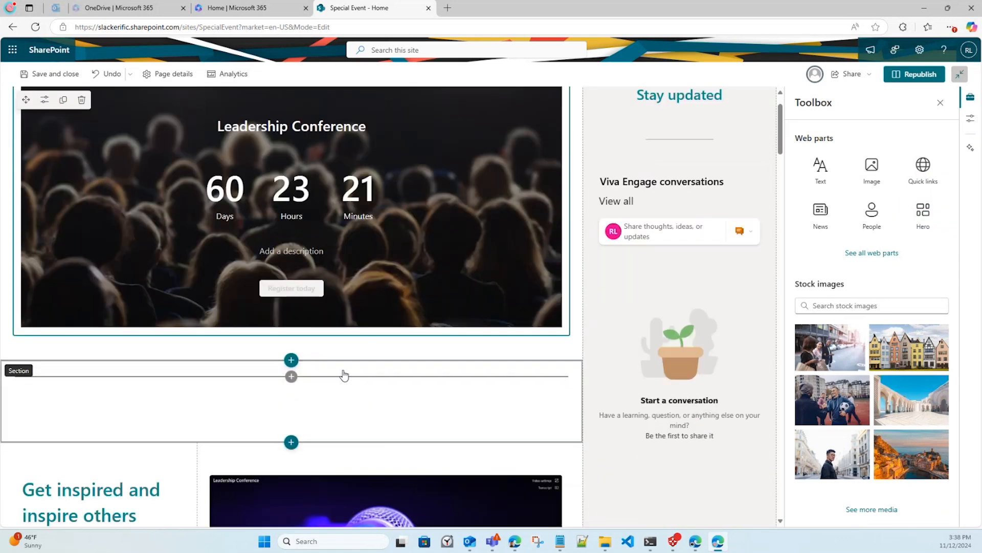
scroll(333, 239, up, 1)
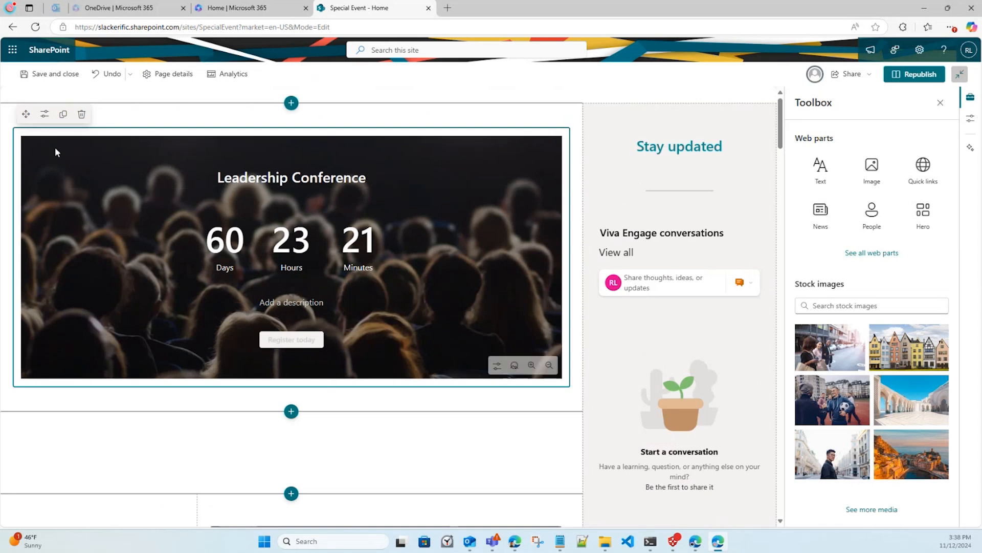
click(44, 115)
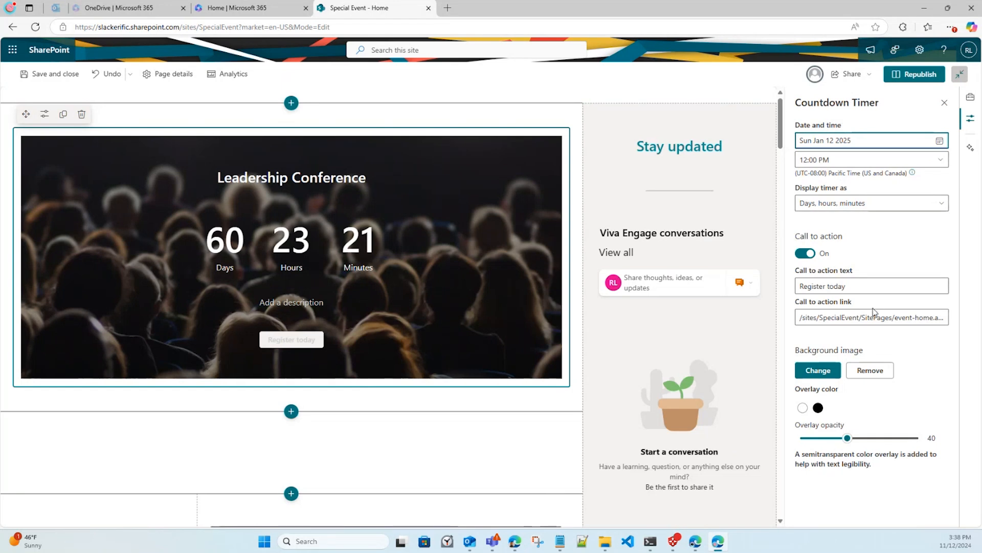
drag(847, 438, 814, 439)
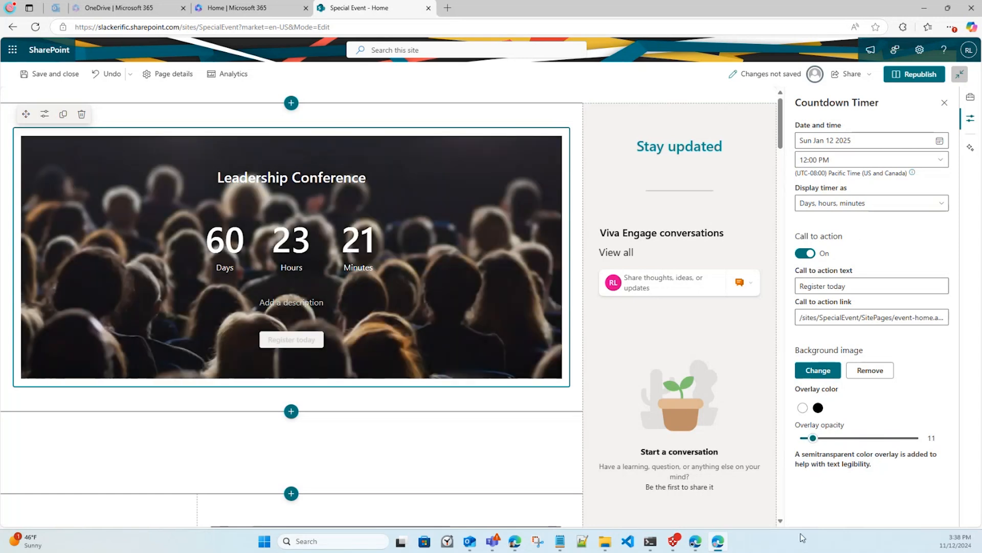
click(945, 103)
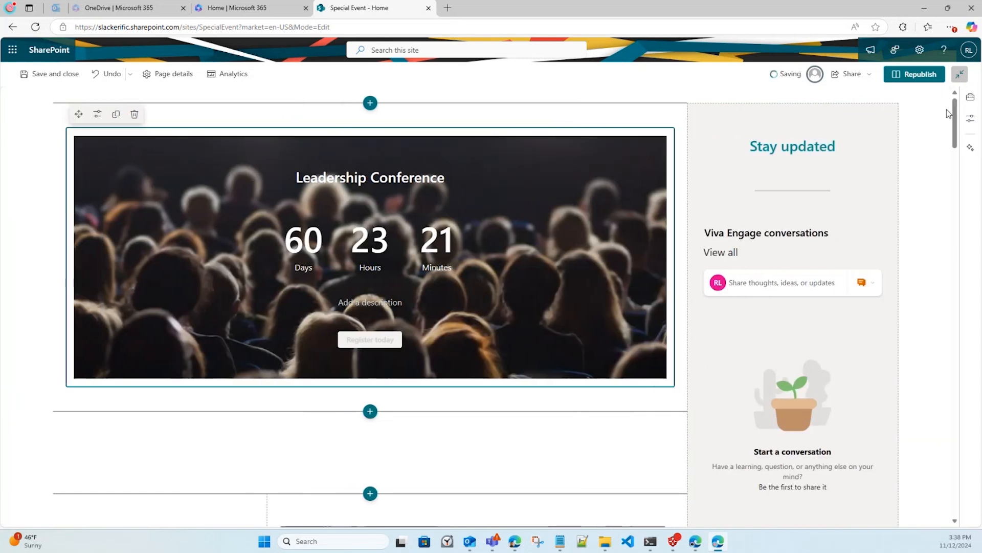
Step: Browse the web parts available for the empty section below the countdown timer, then dismiss the list without adding any
scroll(431, 236, down, 5)
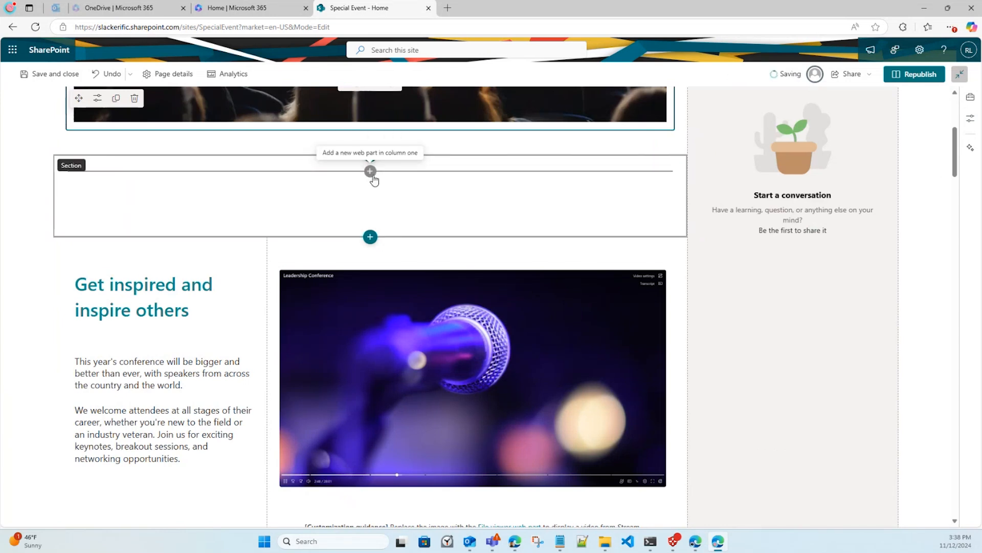
click(370, 172)
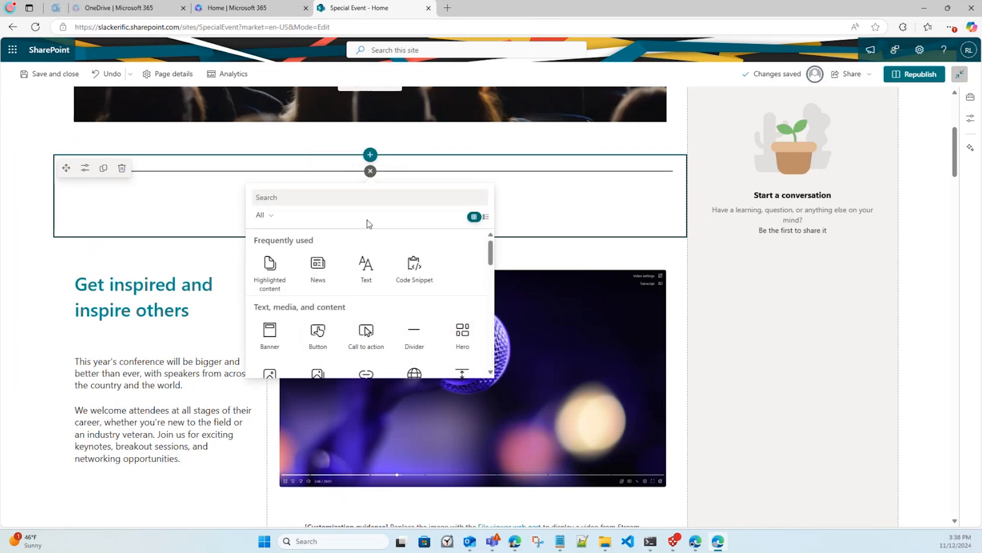
scroll(380, 265, down, 8)
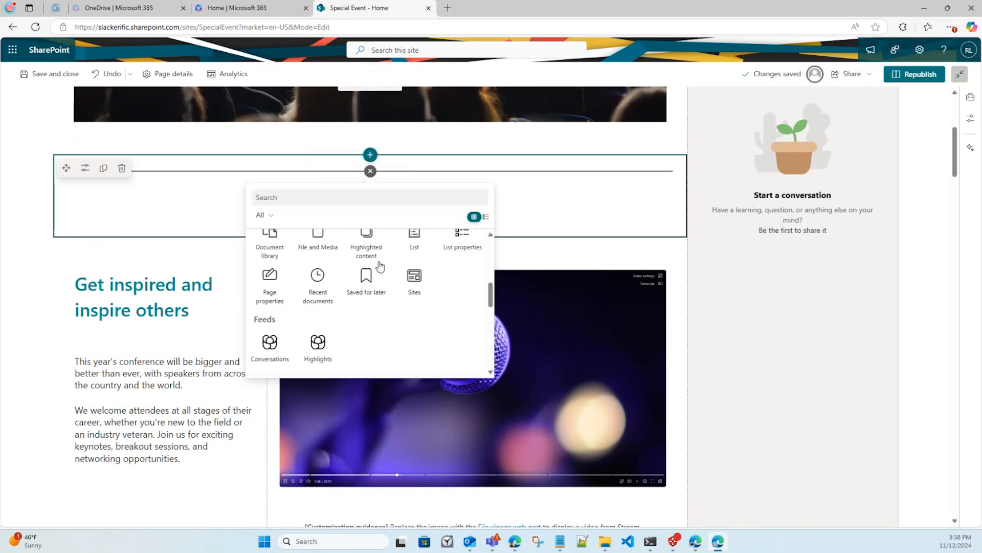
click(933, 290)
Step: Bring up the home page's republish options and open the site launch scheduler from there
scroll(934, 291, up, 5)
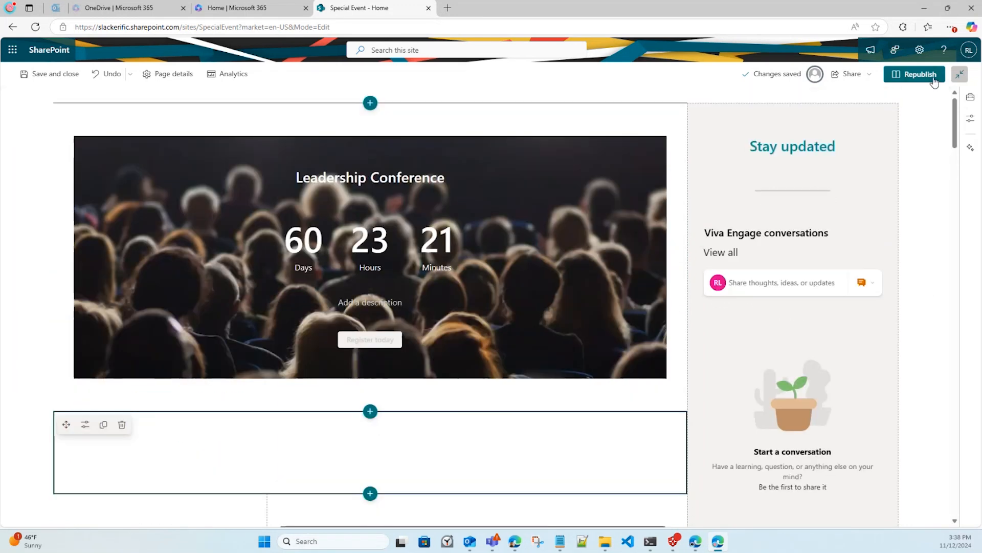
click(916, 74)
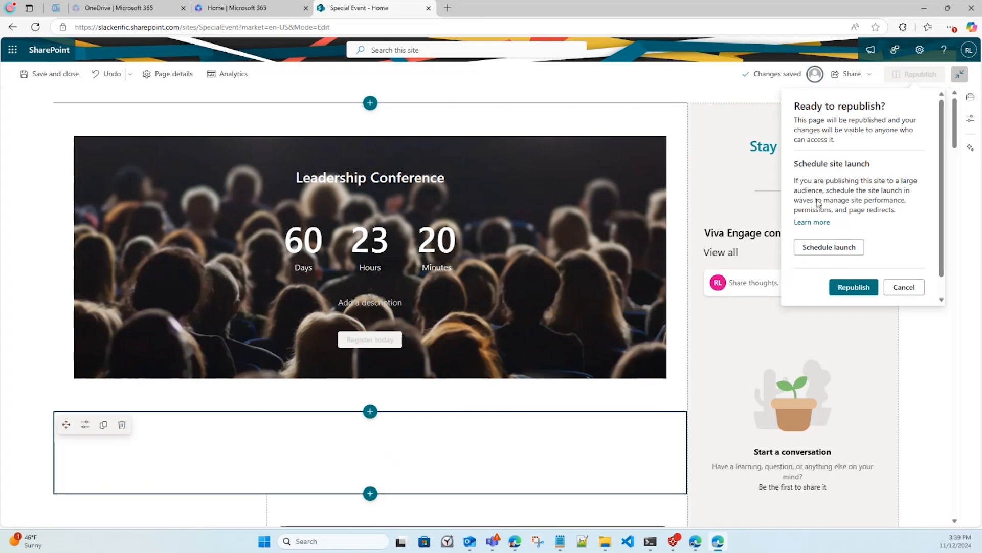
click(847, 247)
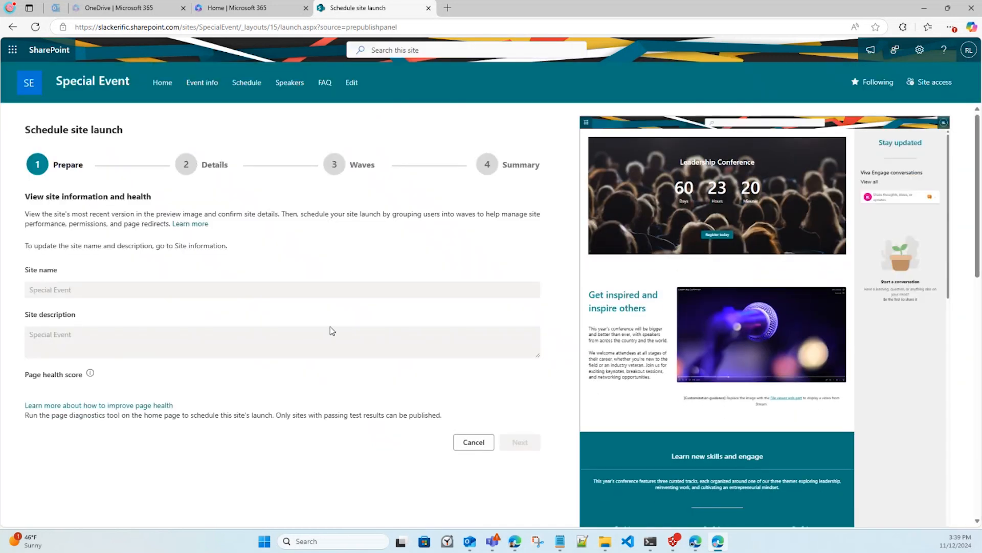
Step: Switch to the other browser window's SharePoint start page and open the Midvale School System site
click(693, 549)
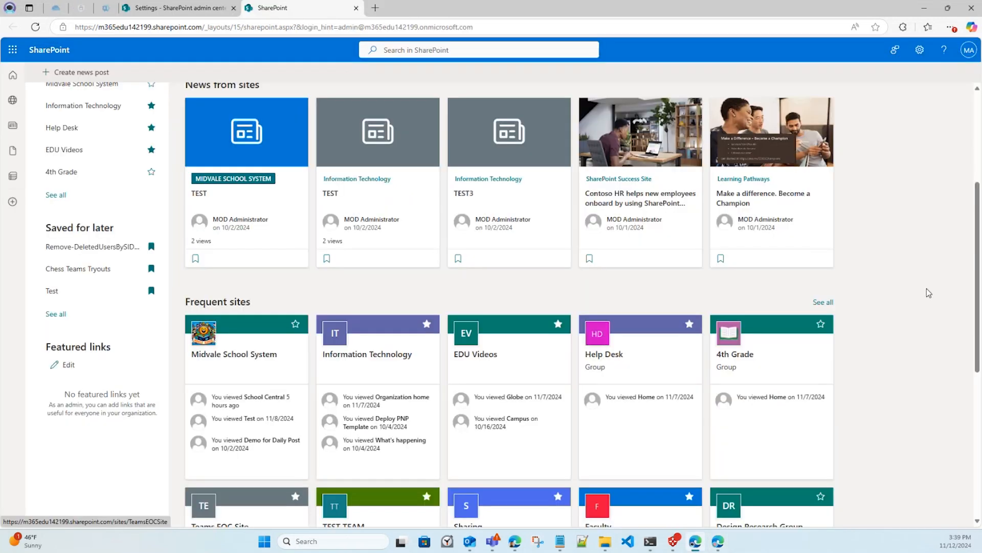
click(265, 323)
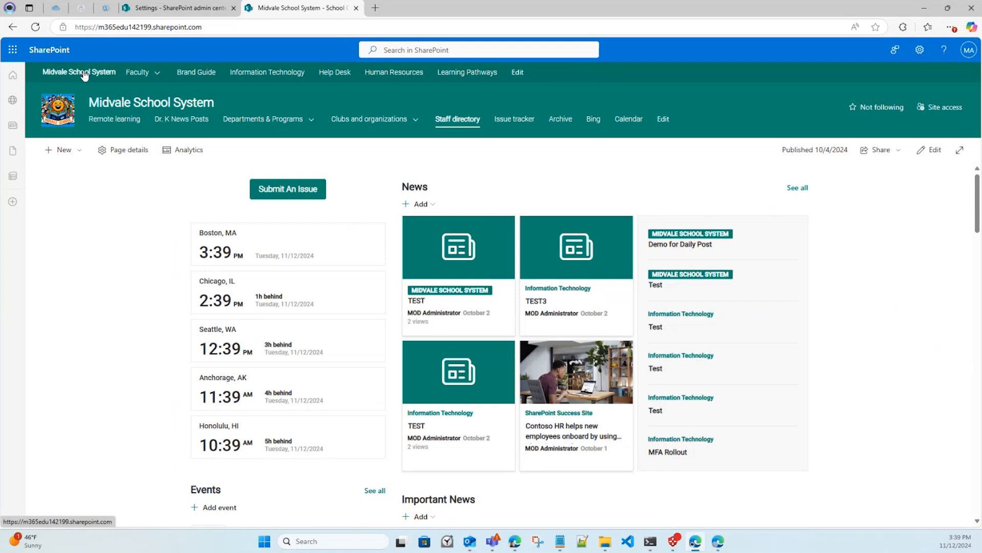
Step: Open the Information Technology site from Midvale's hub navigation in a new tab, and open the Help Desk site from there
right_click(249, 72)
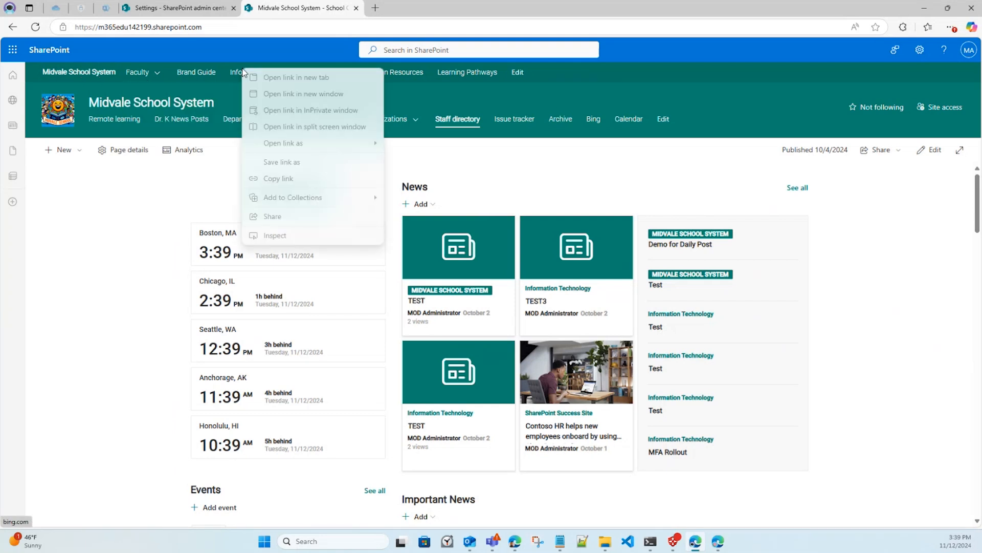
click(262, 79)
mouse_move(388, 120)
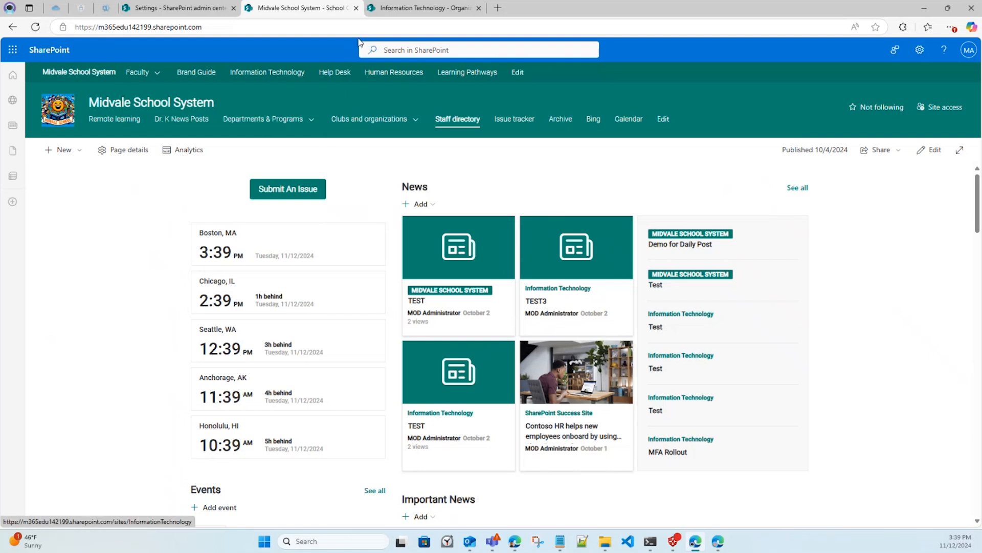
click(392, 16)
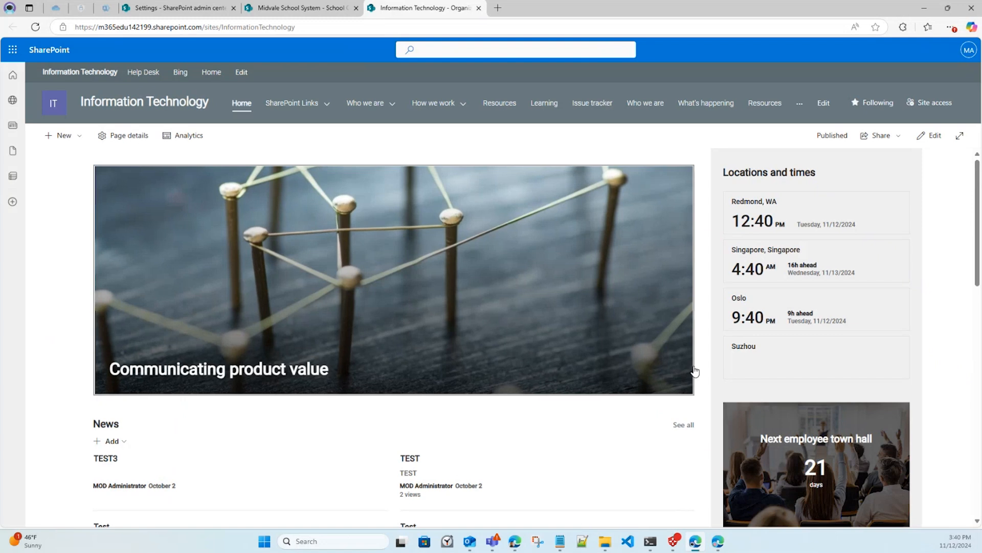
click(153, 75)
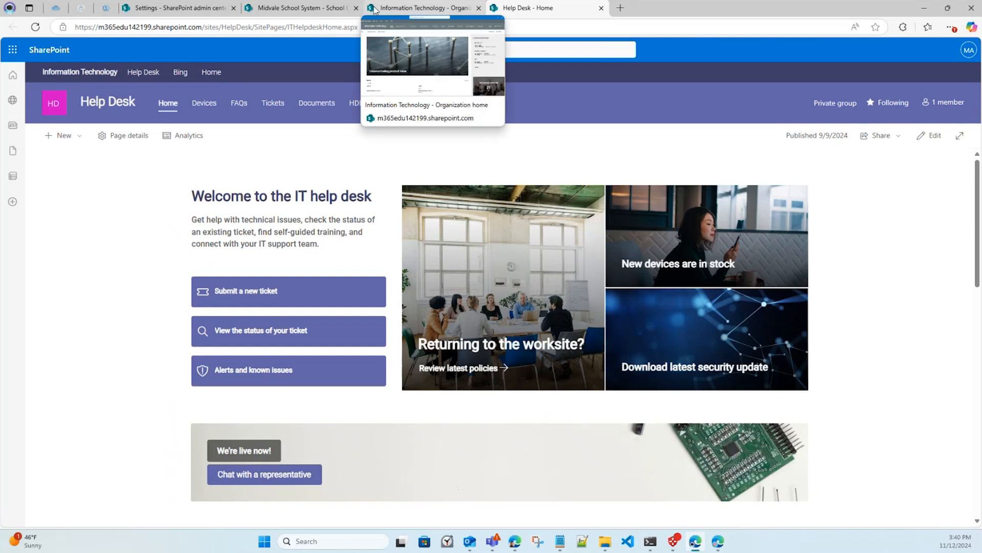
Step: Look over the Midvale School System home page, then highlight the Private group label on the Help Desk site
click(331, 11)
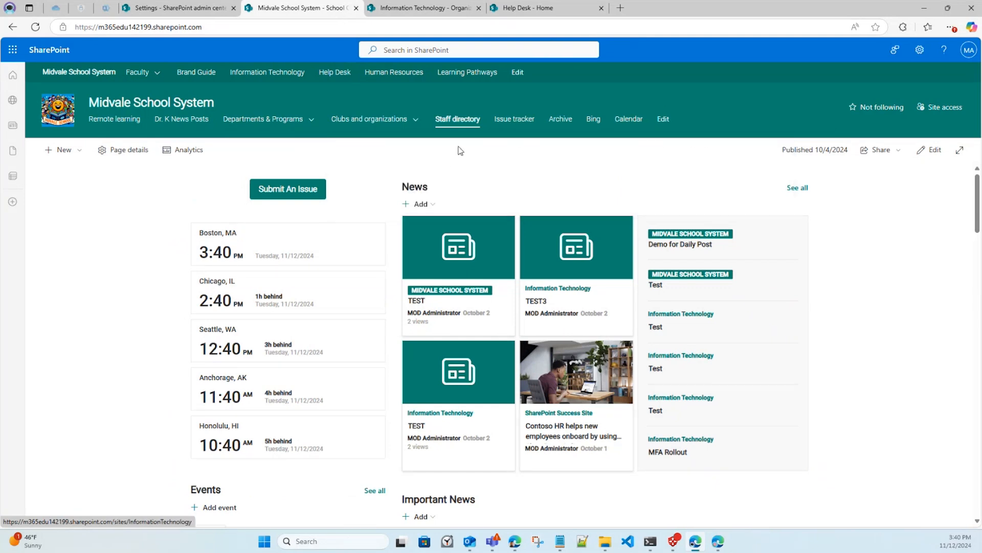
scroll(508, 335, down, 5)
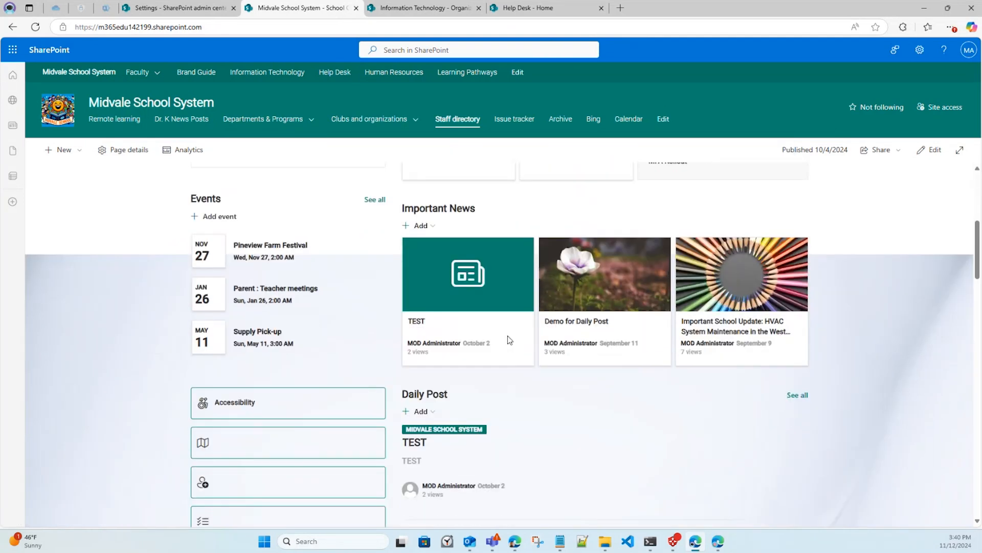
scroll(508, 337, down, 5)
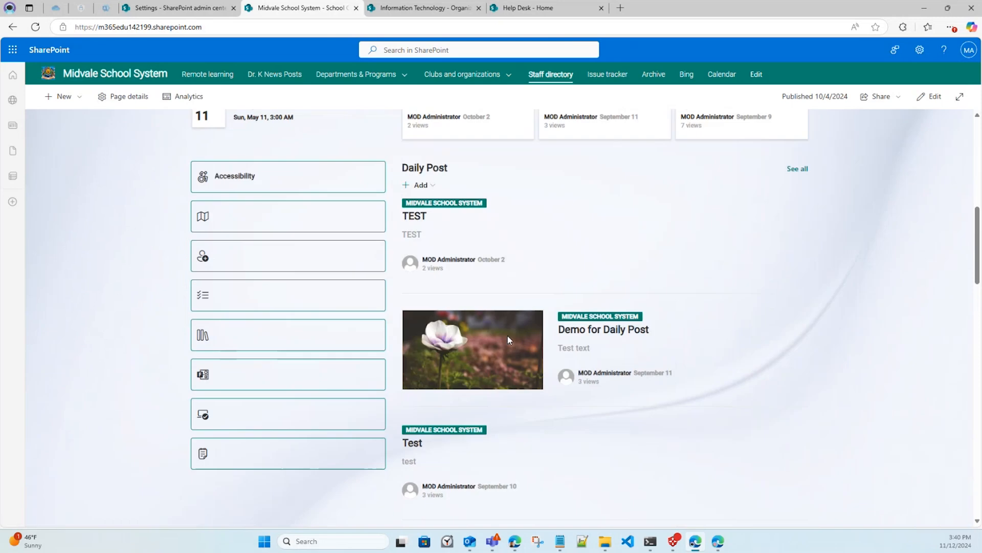
scroll(508, 335, up, 10)
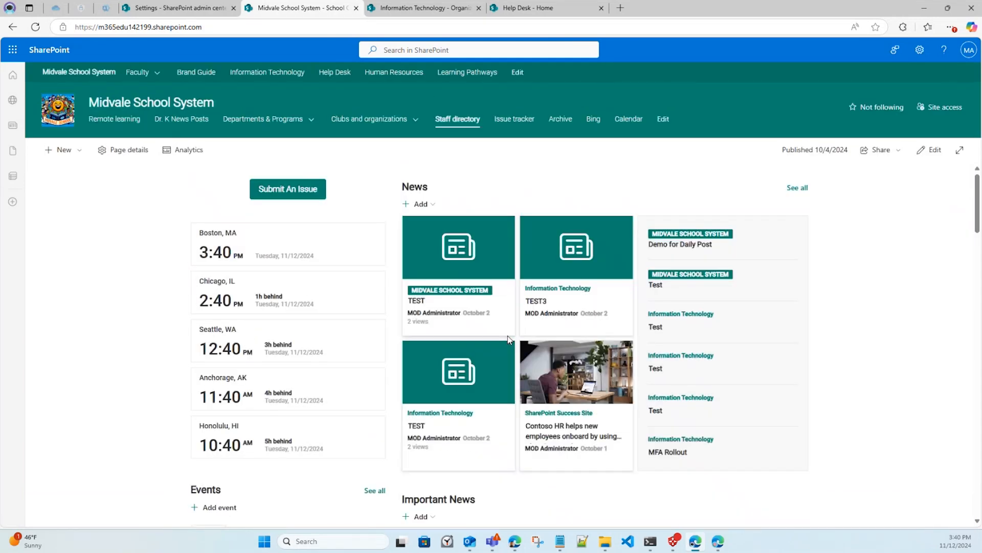
click(574, 8)
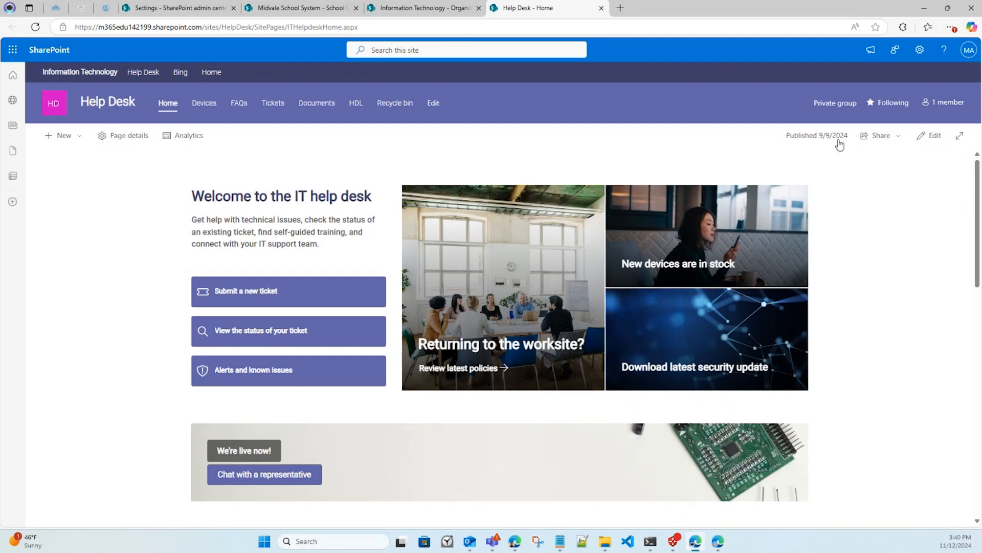
drag(813, 104, 858, 107)
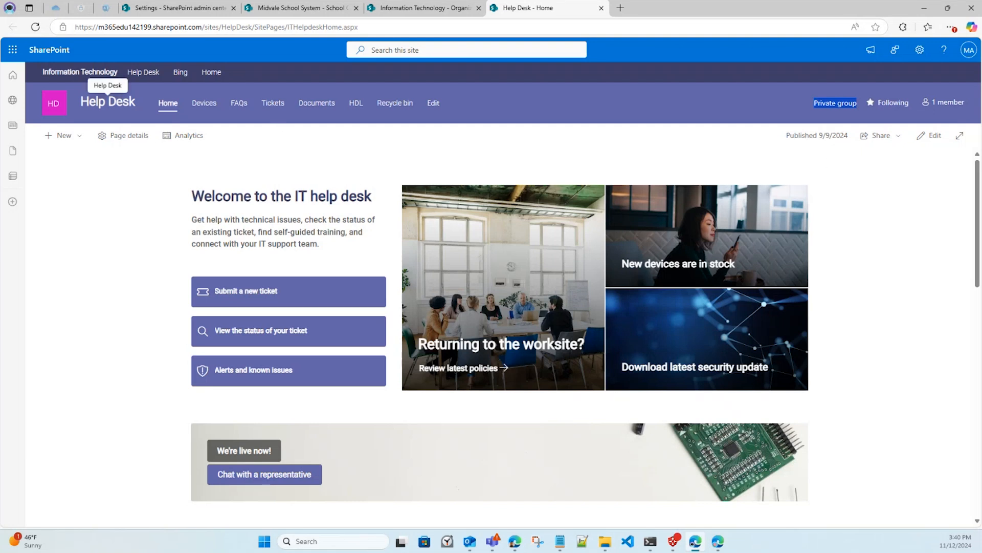
Step: Launch Microsoft Teams from the Help Desk site and bring its tab into view
click(12, 49)
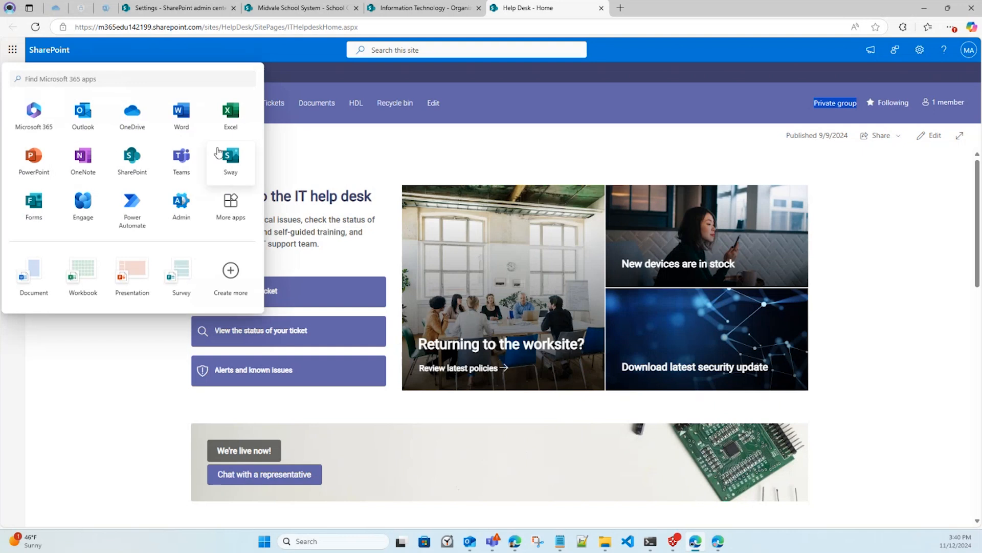
click(181, 159)
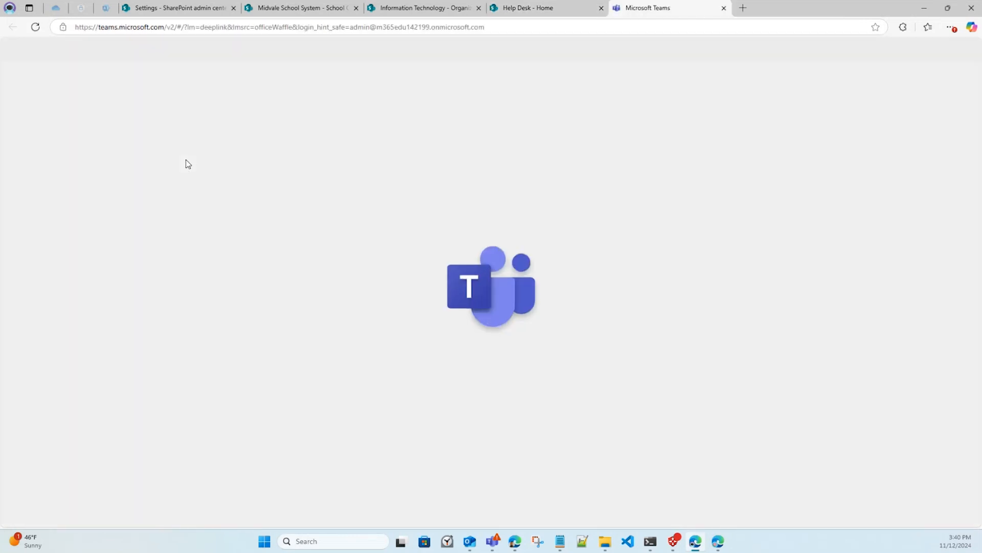
click(574, 10)
click(626, 9)
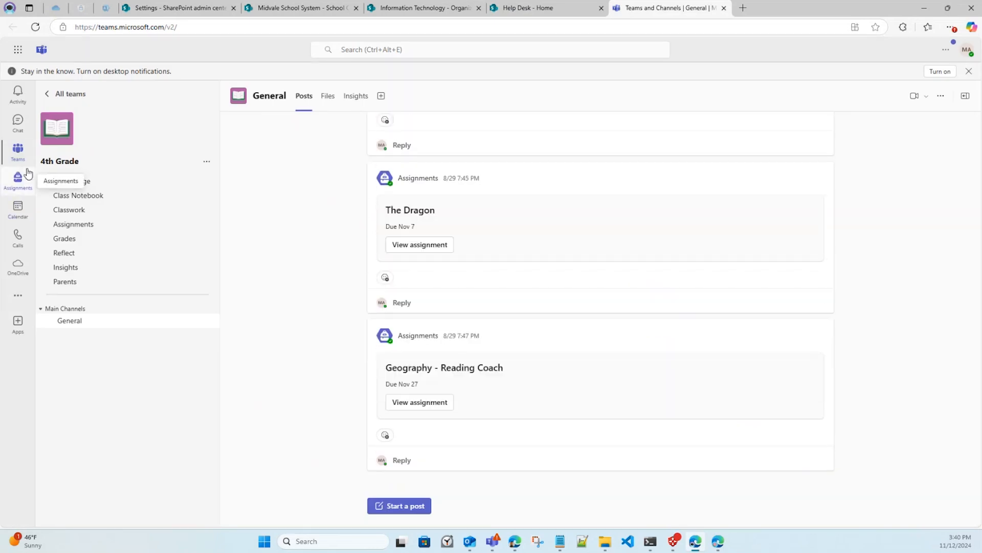
Step: Open the Engineering 101 team and view the SharePoint home page embedded in its General channel
click(16, 155)
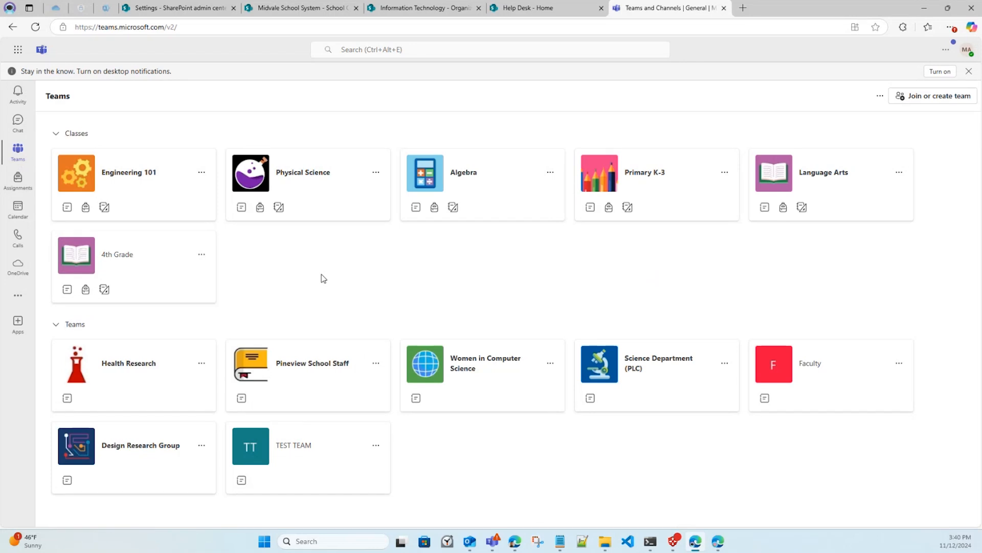
click(143, 187)
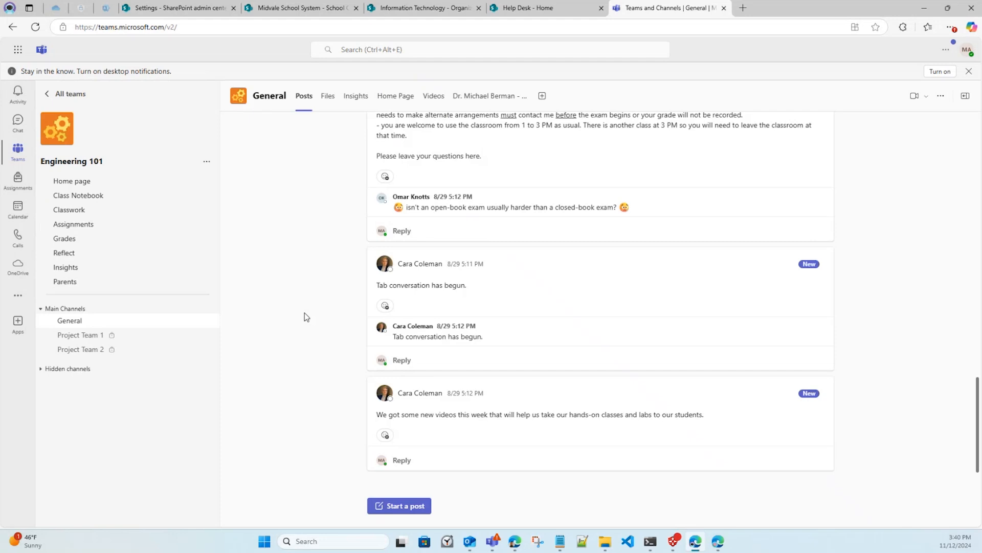
click(394, 97)
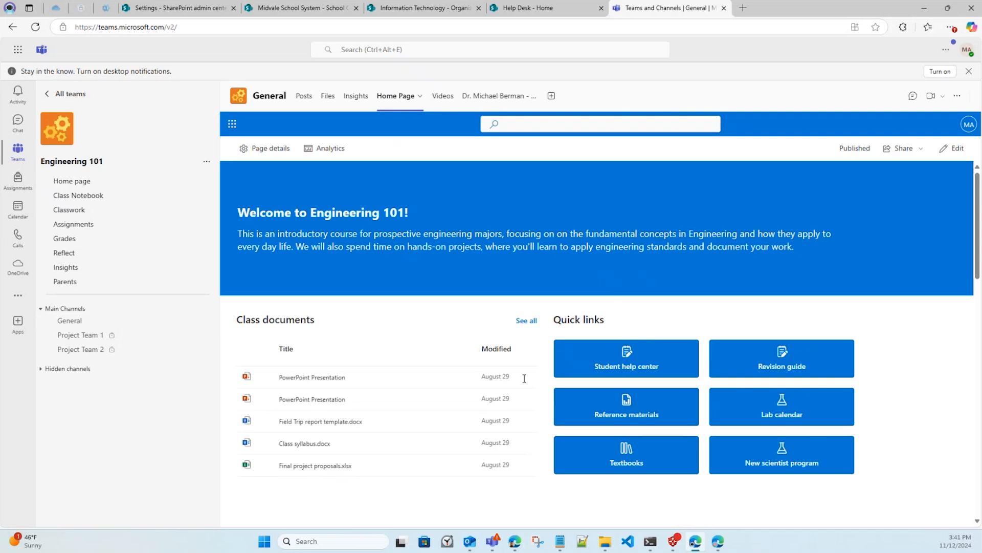
Step: Revisit the Information Technology site and the SharePoint admin center settings, and return to the Midvale School System site
click(425, 8)
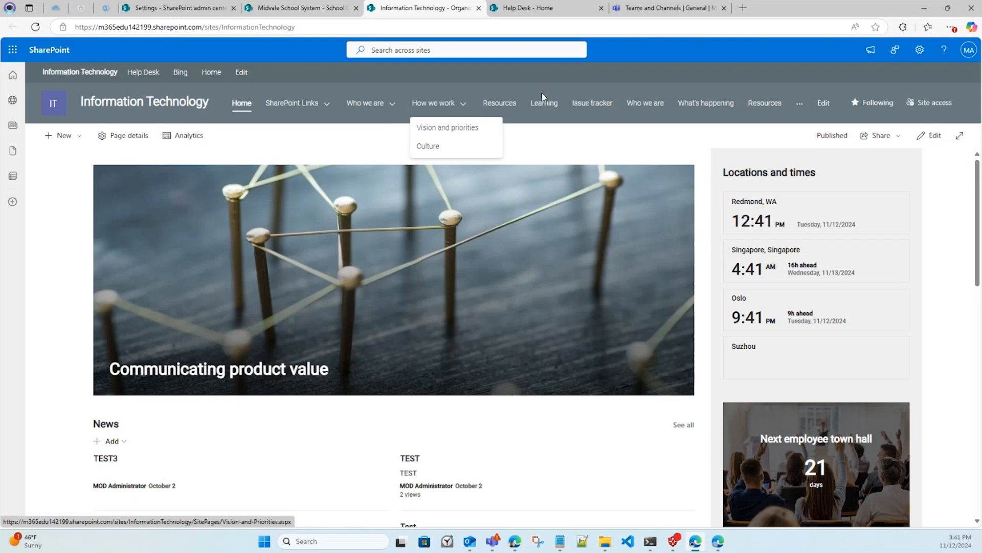
click(205, 11)
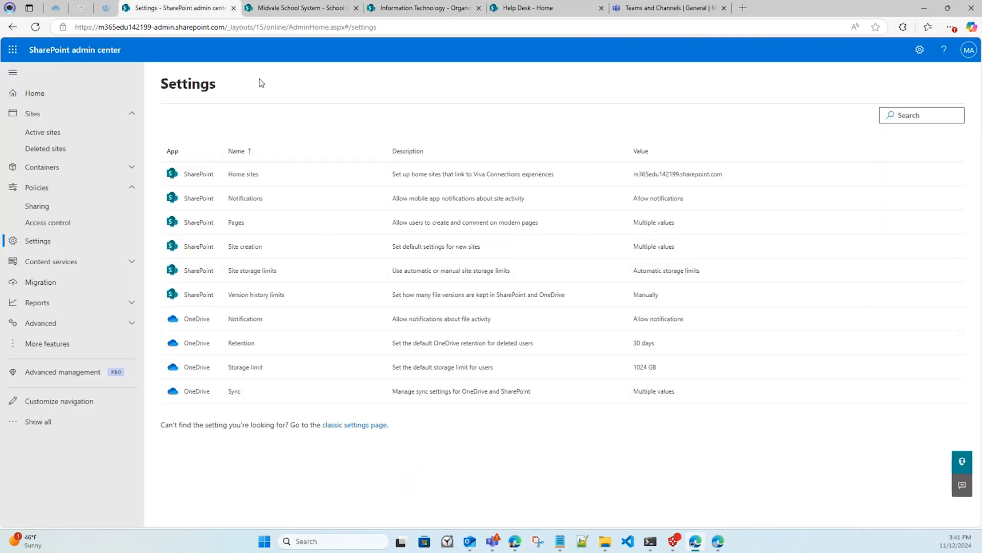
click(281, 14)
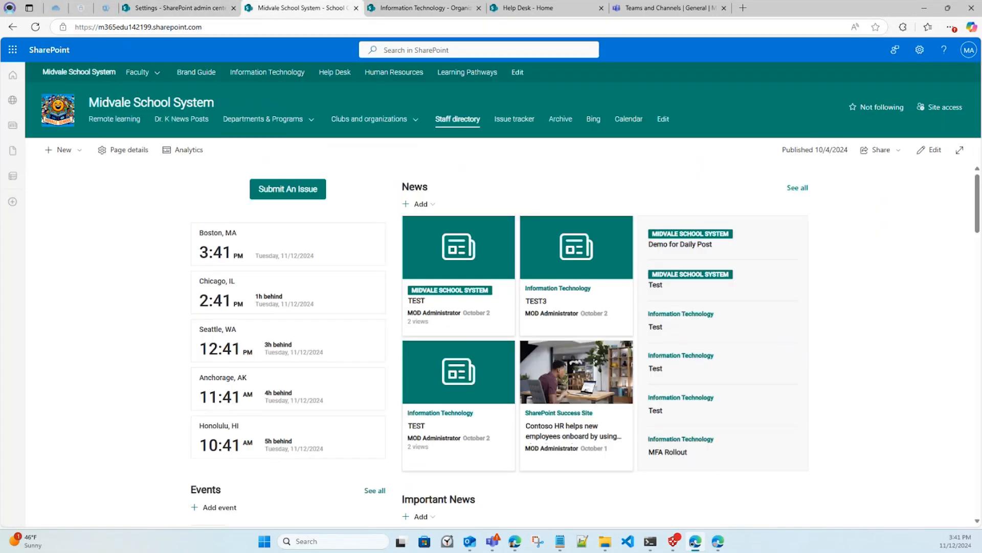
Step: Launch Teams again from the Midvale School System site, then switch back to that site
click(12, 49)
click(181, 165)
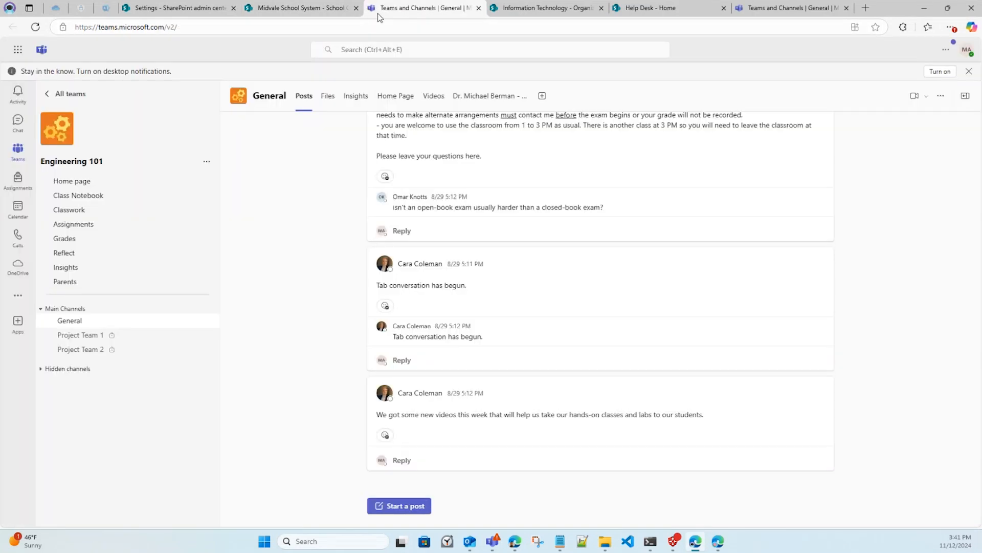
click(343, 8)
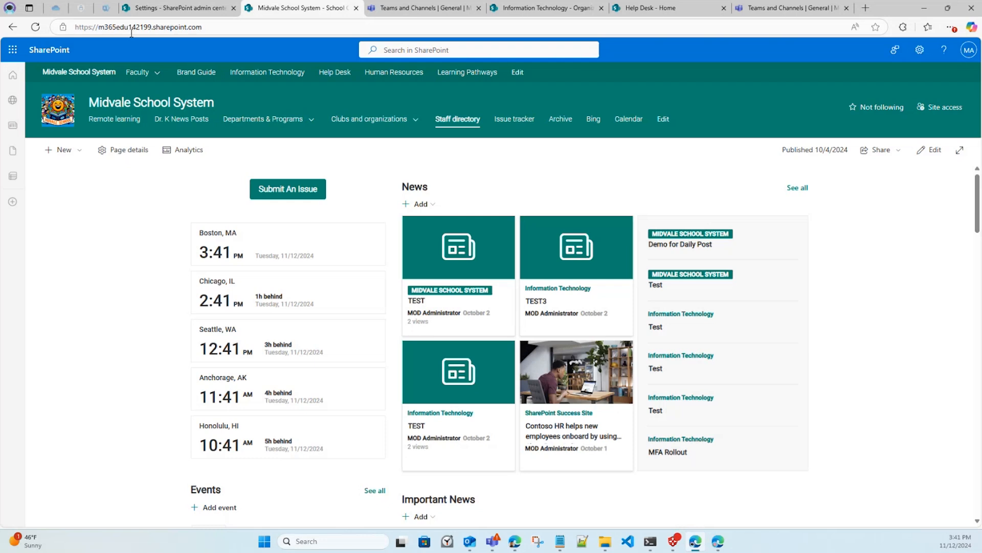
Step: Open the SharePoint start page and examine its followed sites, recent sites, news and frequent sites
click(19, 49)
click(132, 156)
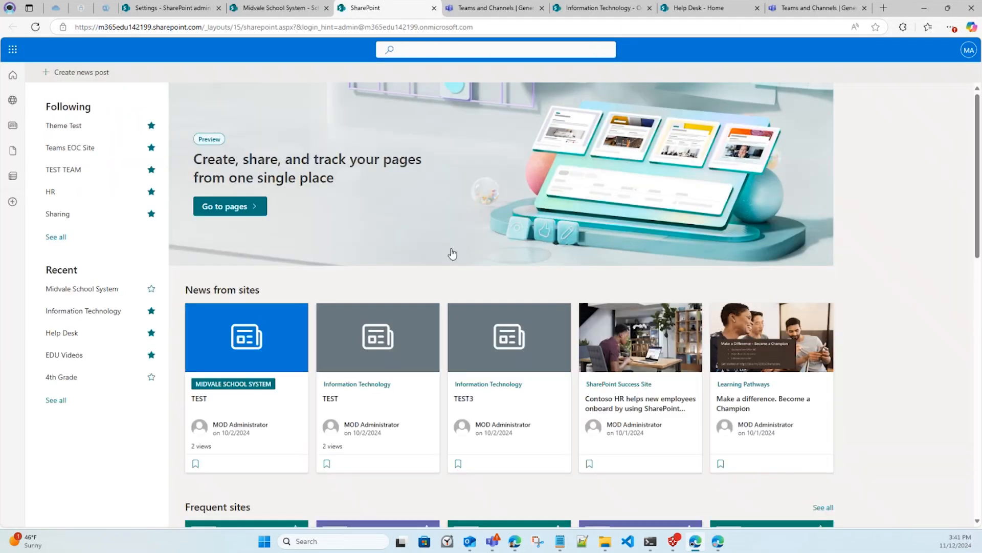
scroll(480, 262, down, 7)
scroll(480, 262, up, 7)
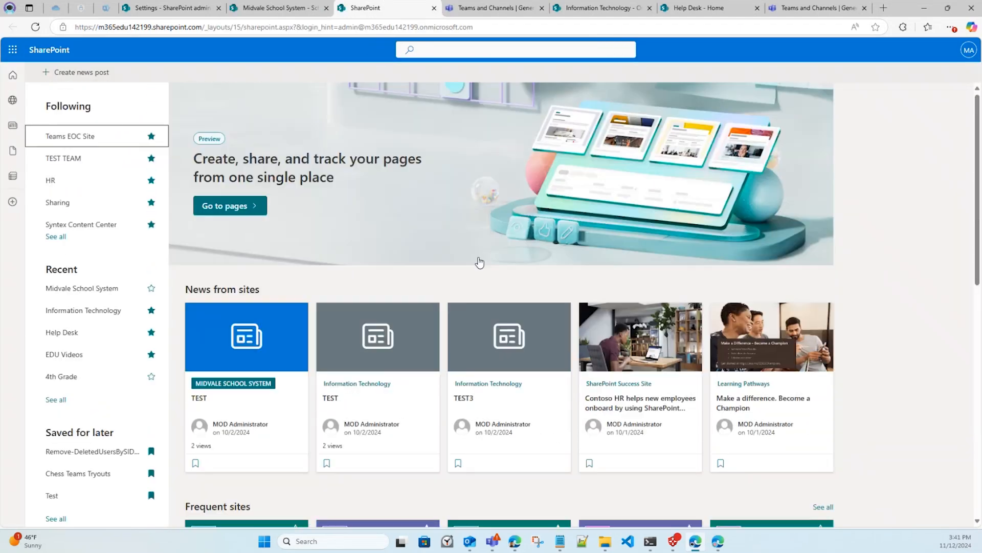
scroll(480, 262, down, 10)
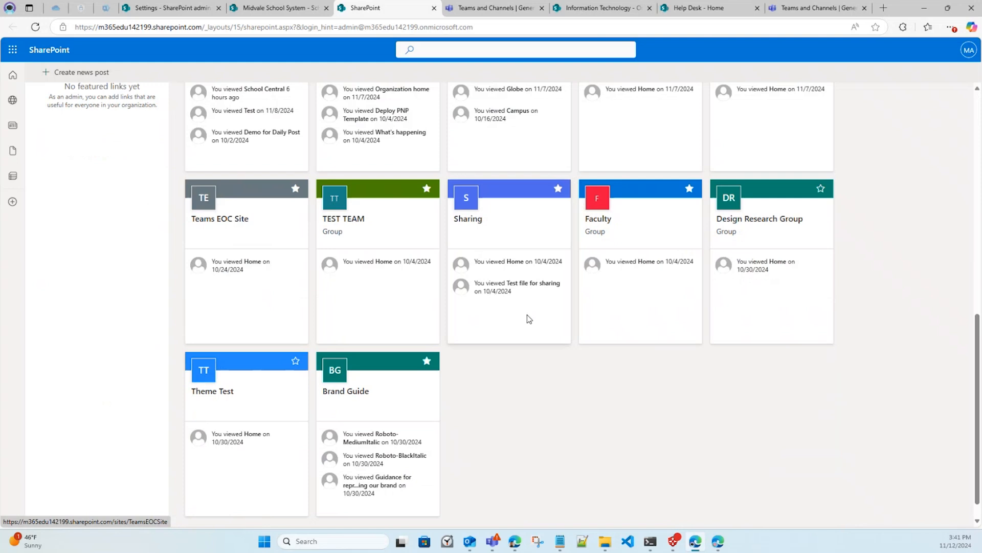
scroll(529, 318, up, 10)
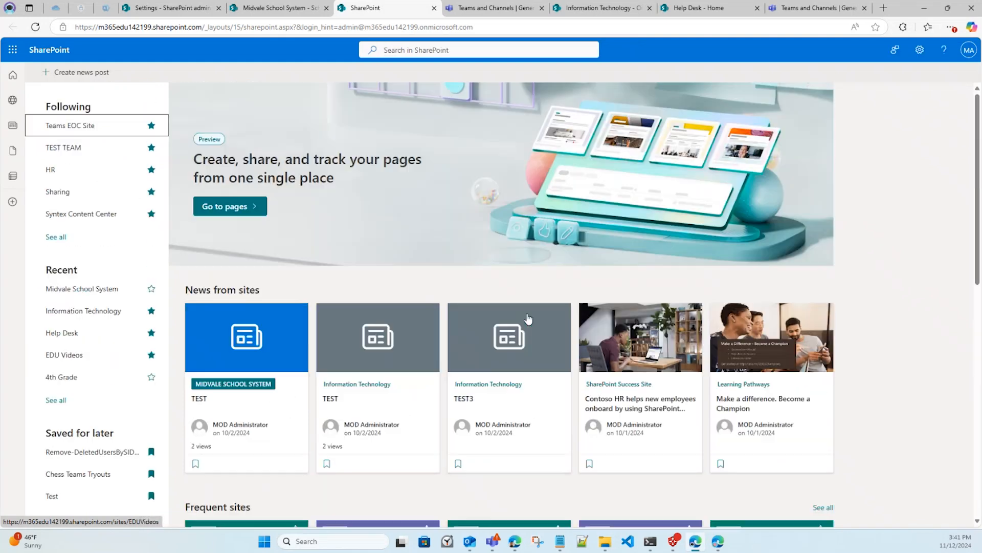
Step: From the Engineering 101 team's General channel, open the Home Page tab in a new window and compare it with the Teams version
click(782, 8)
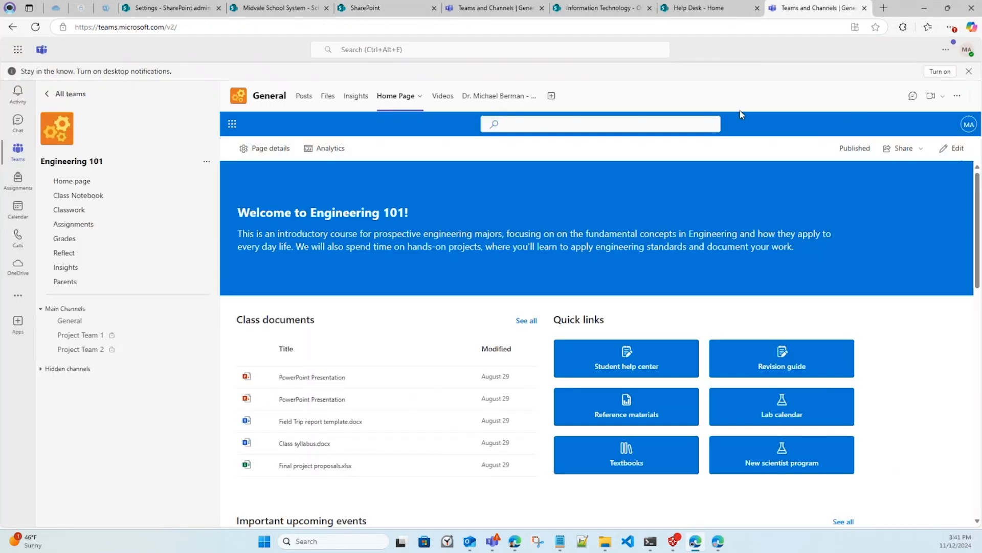
click(957, 97)
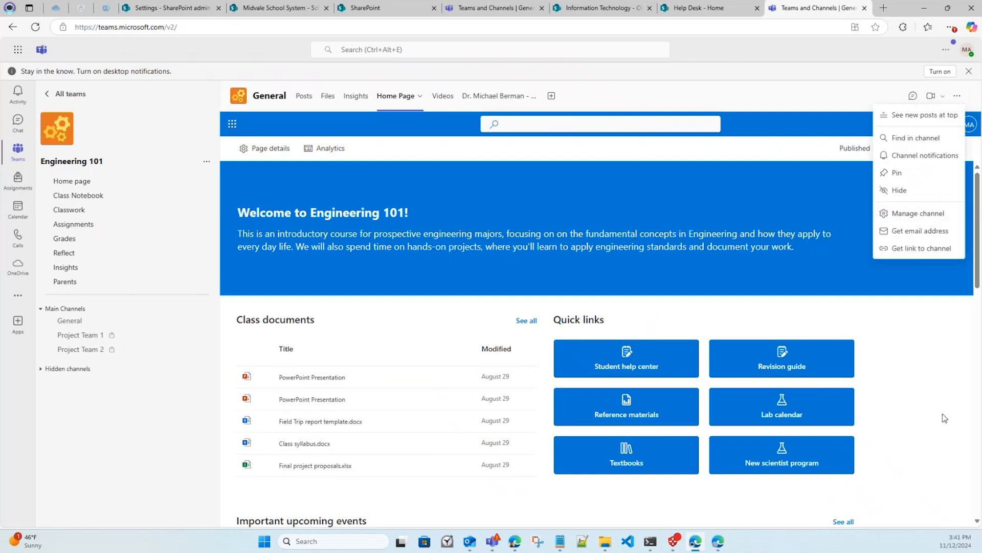
click(718, 255)
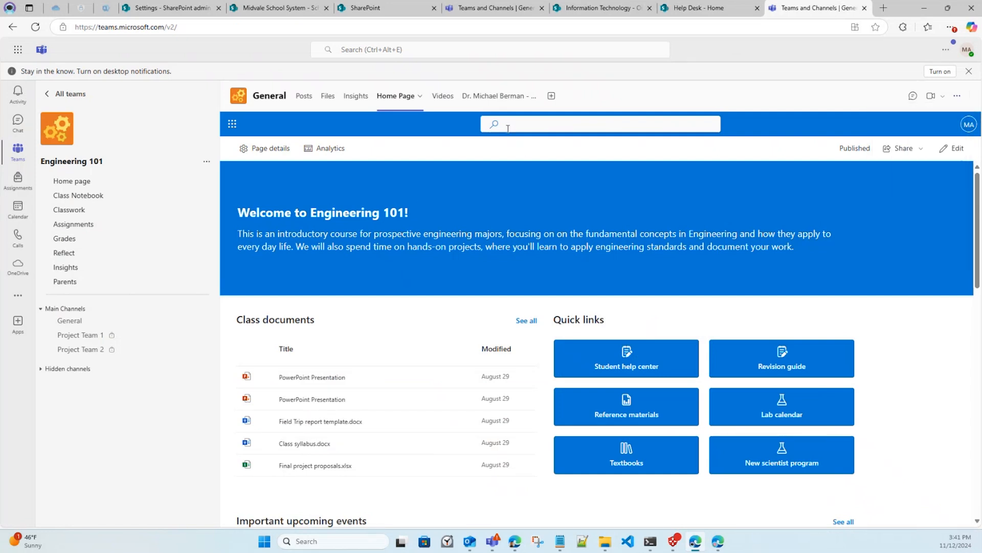
click(420, 96)
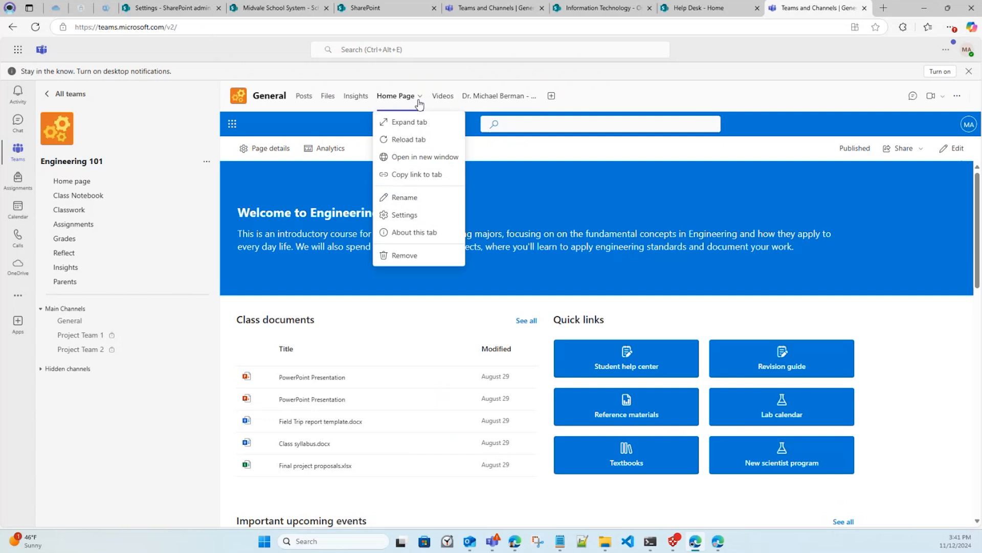
click(423, 157)
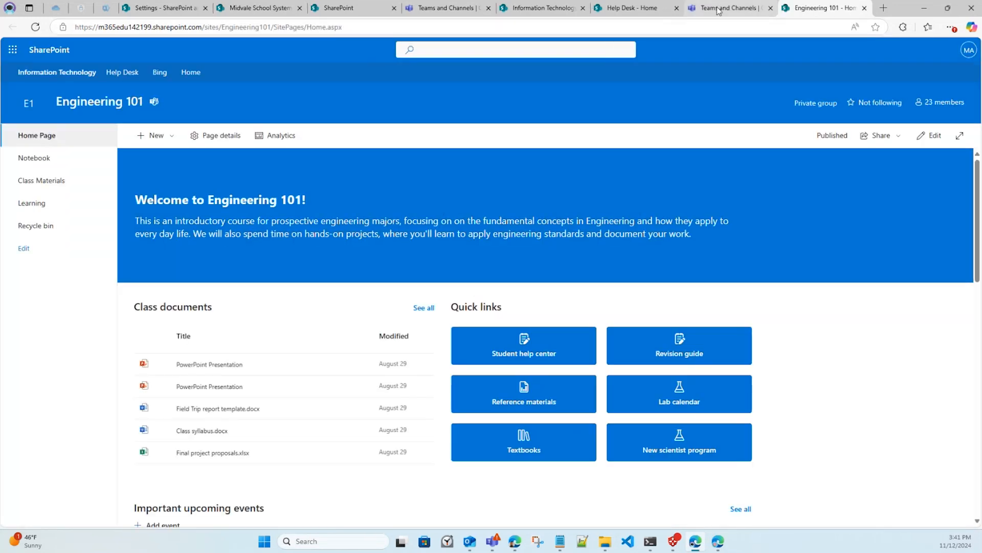
click(698, 10)
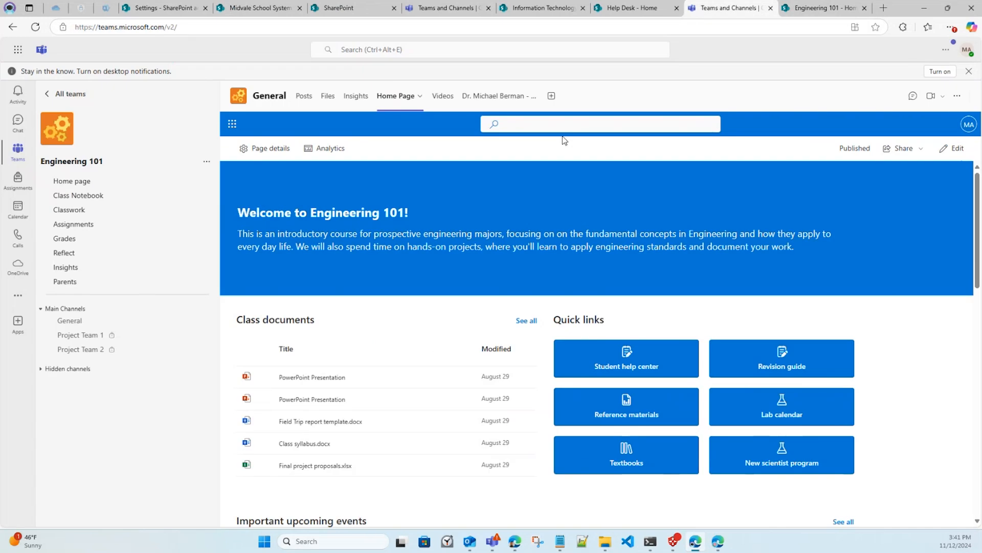
click(824, 9)
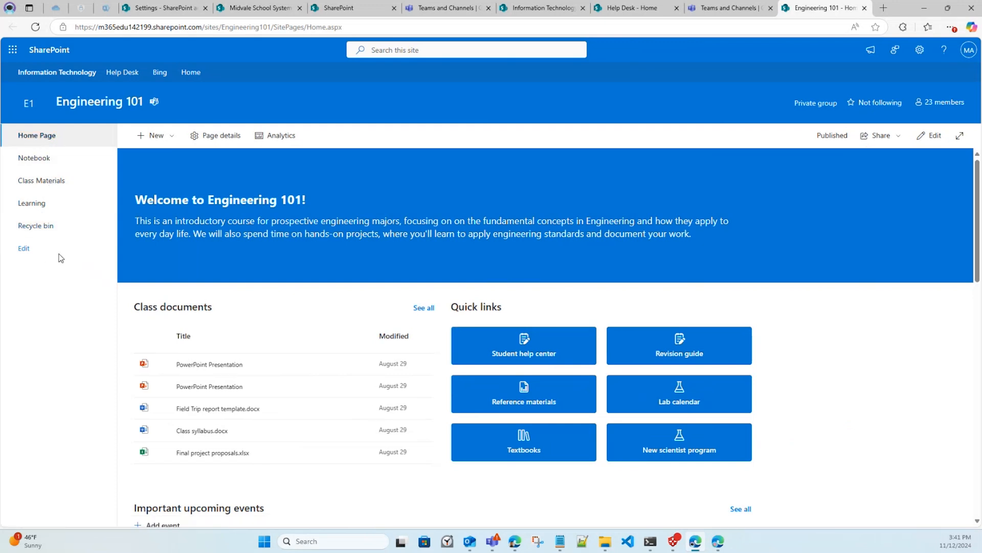
Step: Examine the header layout and display options in the Engineering 101 site's Change the look settings
click(919, 50)
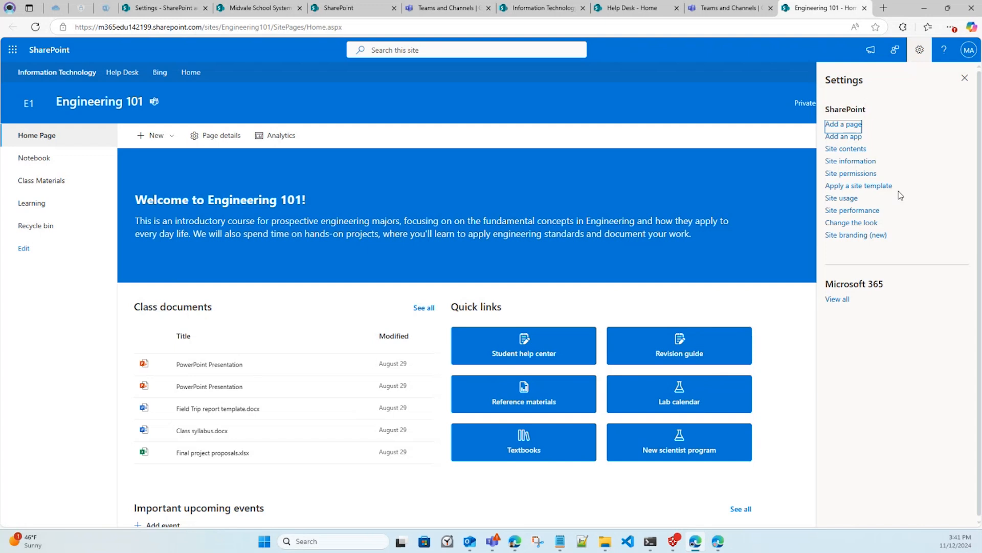
click(853, 224)
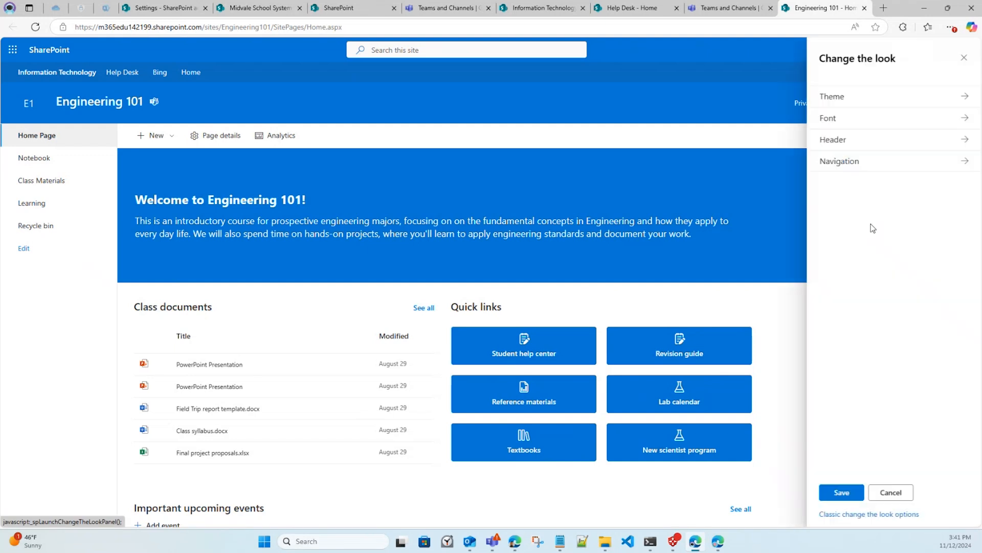
click(865, 149)
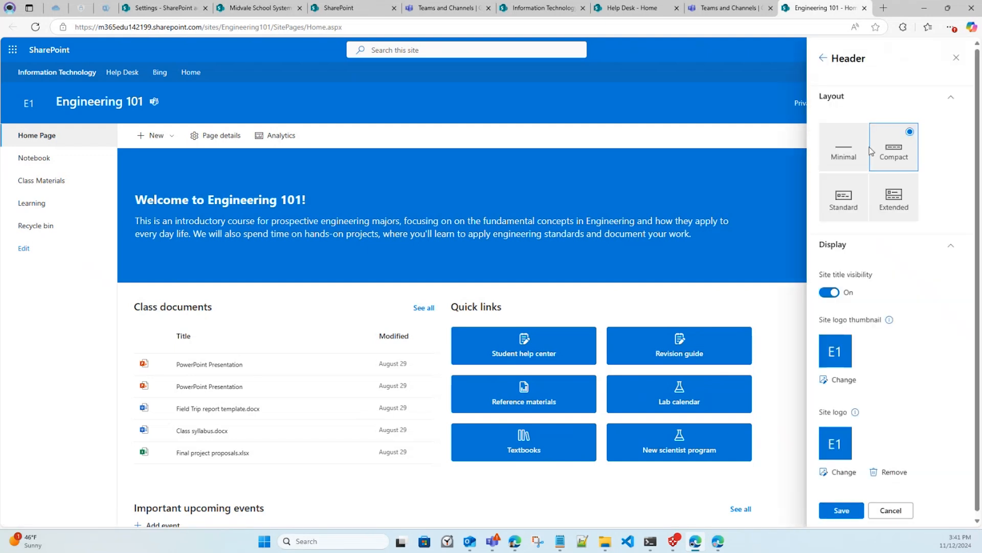
click(827, 58)
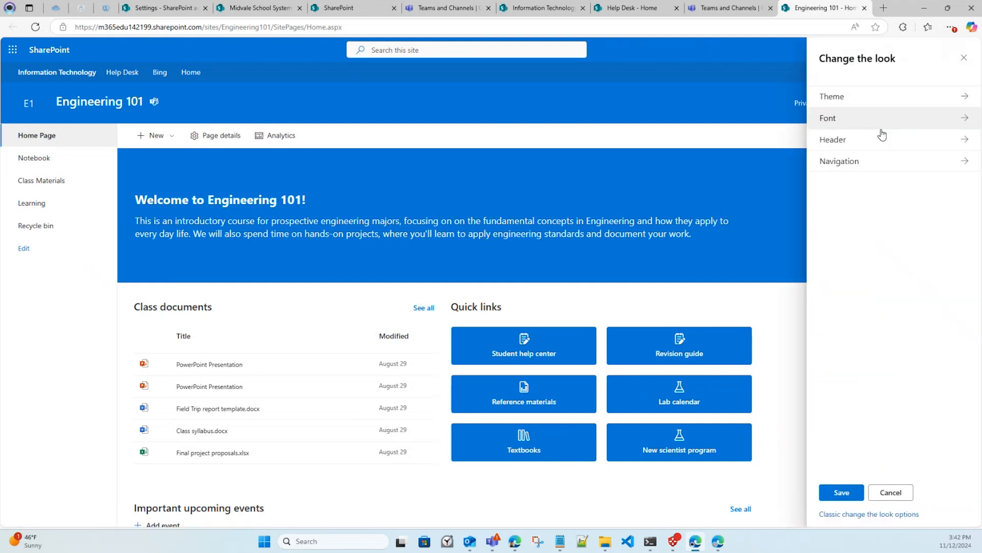
Step: Preview horizontal navigation for the Engineering 101 site, switch it back to vertical and save
click(879, 160)
click(842, 171)
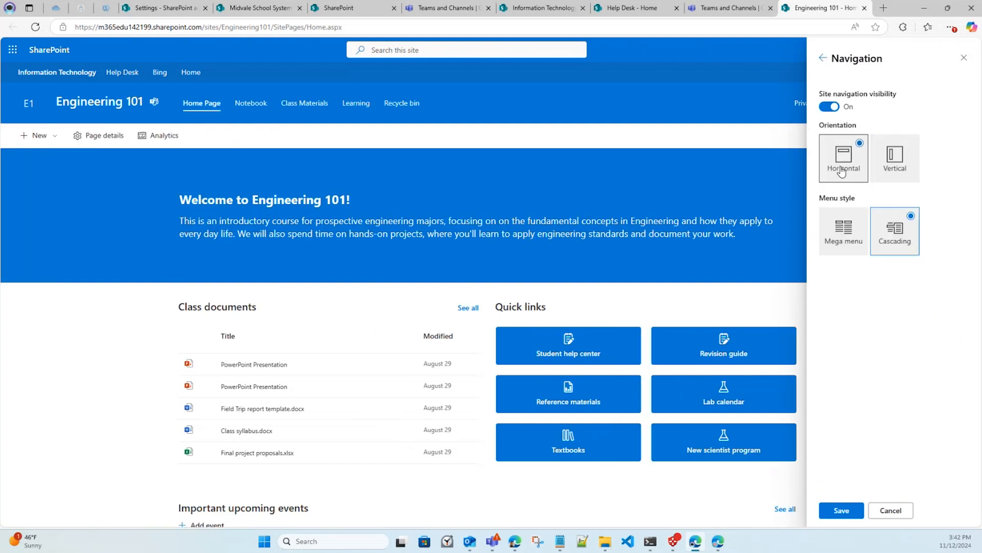
click(891, 164)
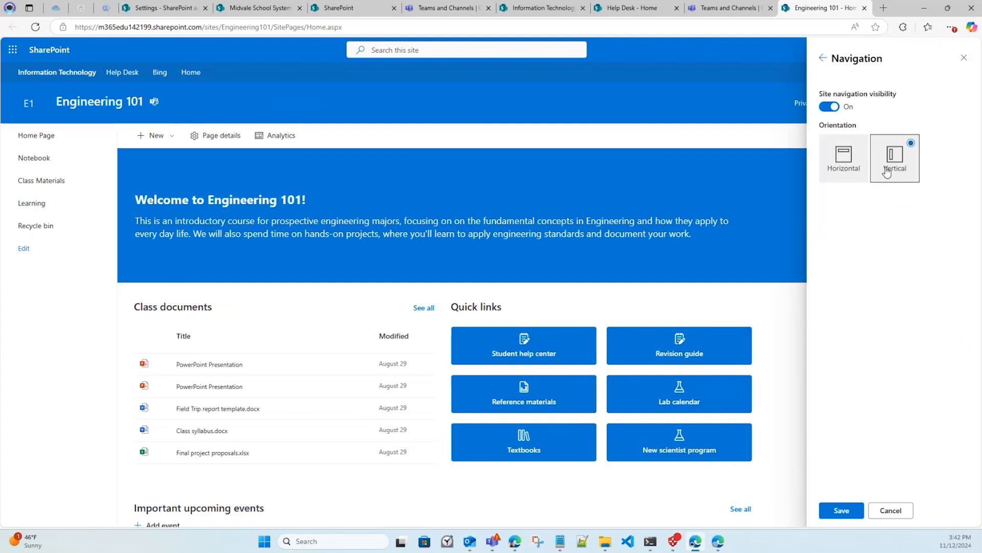
click(843, 509)
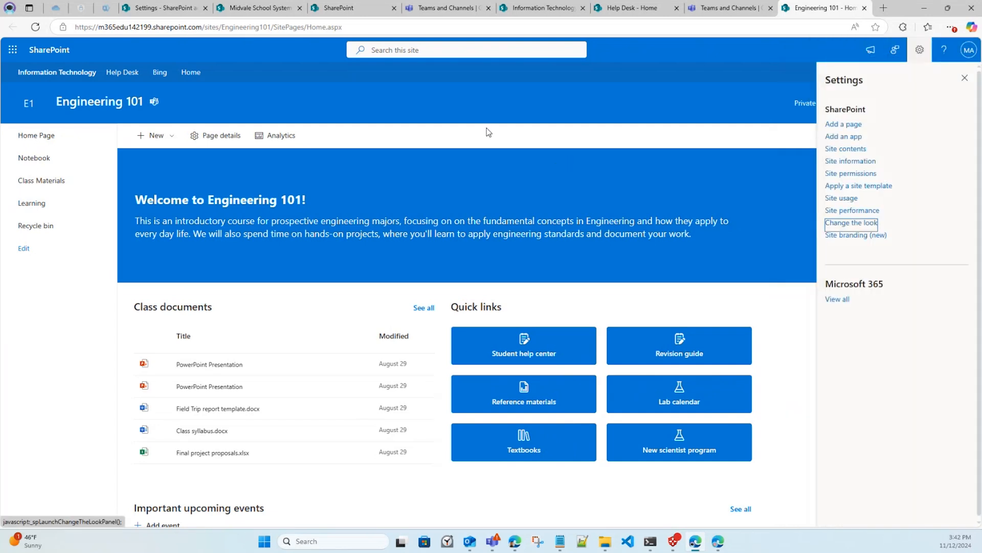
click(964, 79)
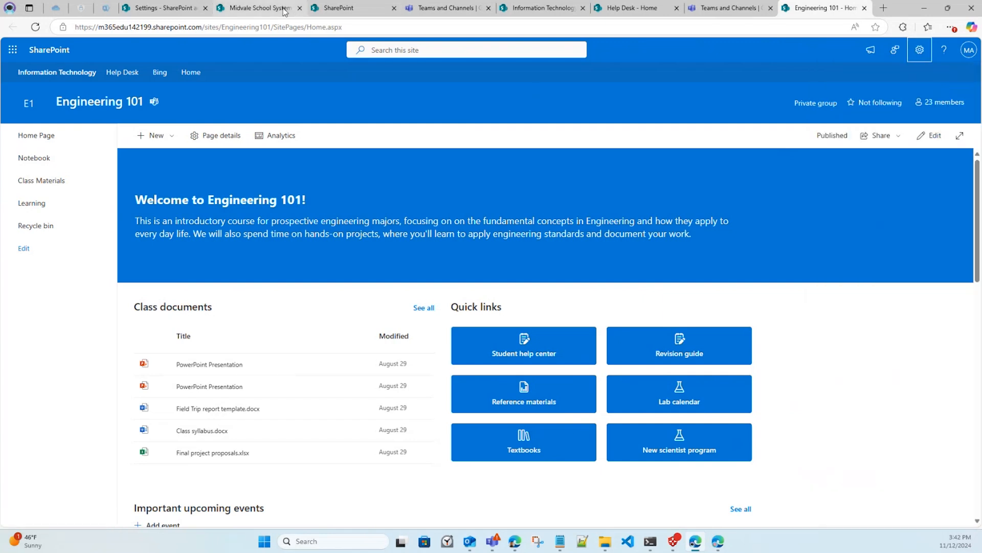
Step: Open the site contents of the Engineering 101 site
click(919, 50)
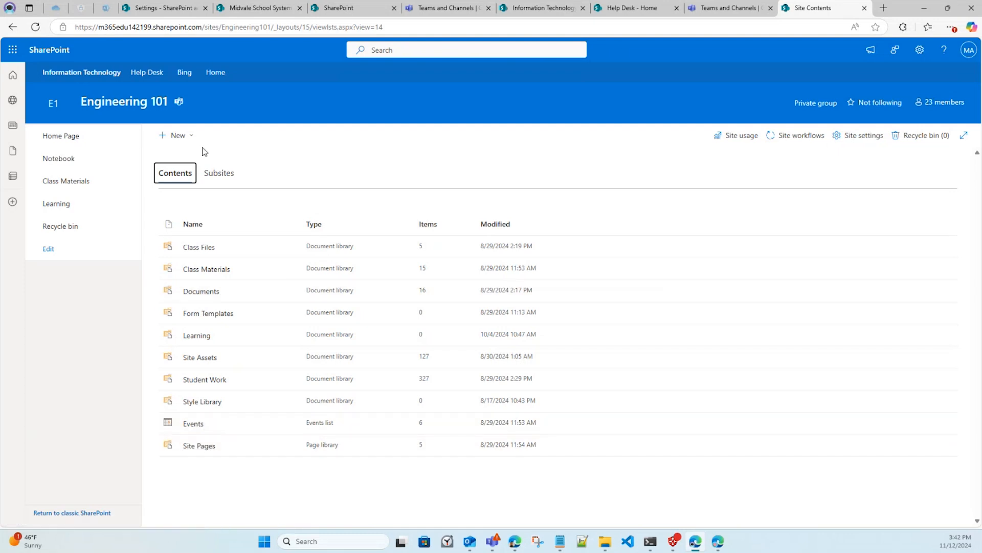
Step: Try to base a new list on the existing Issue tracker list of the Midvale School System site
click(186, 137)
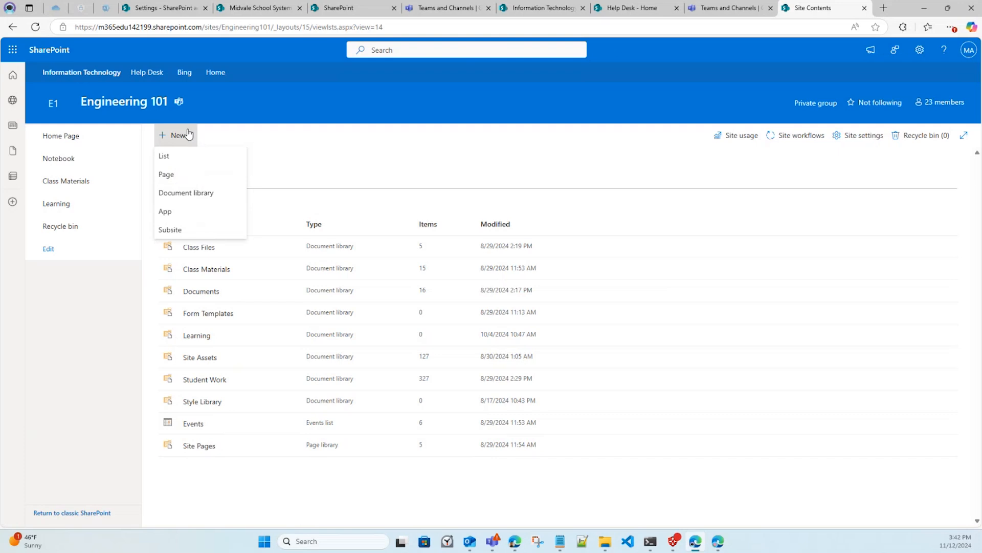
click(192, 159)
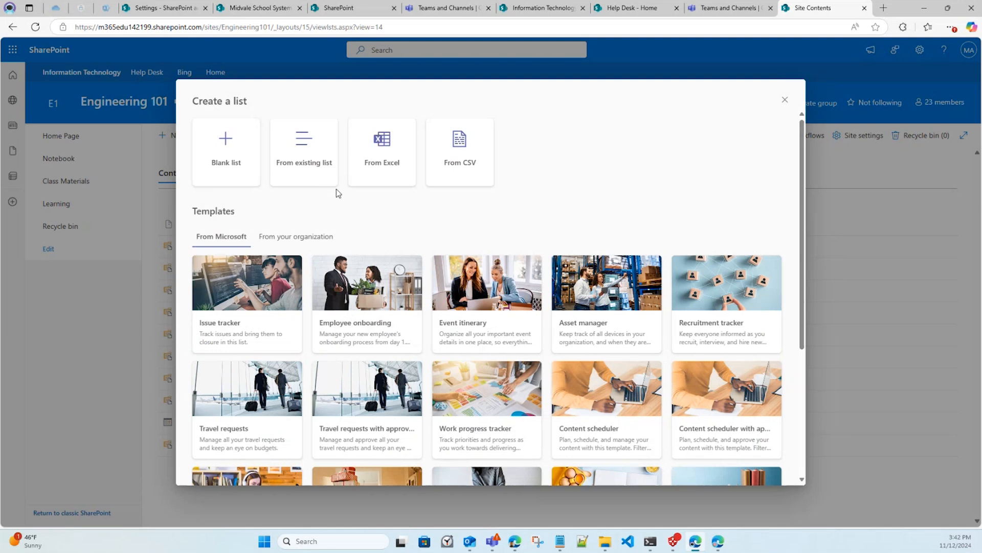
click(311, 176)
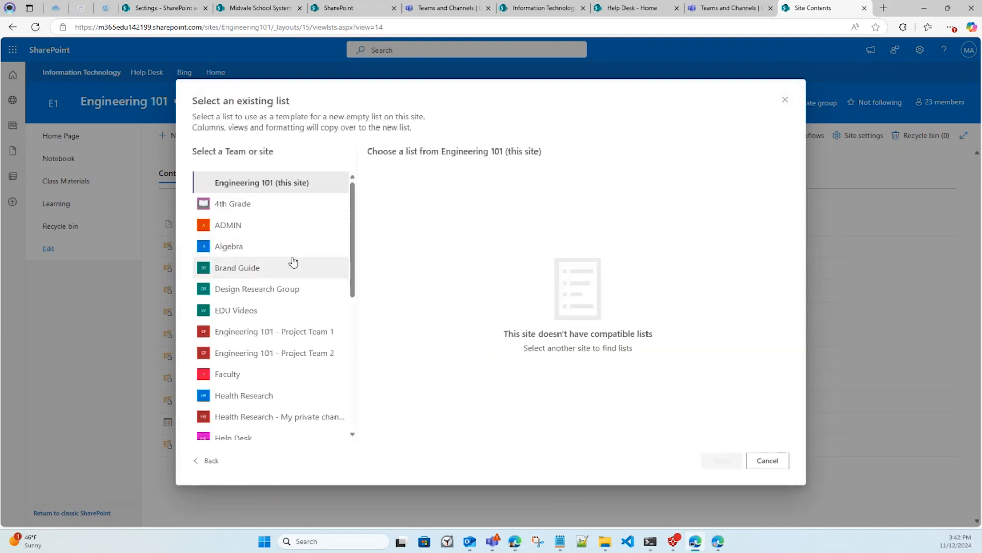
scroll(297, 389, down, 2)
click(295, 386)
scroll(296, 386, down, 3)
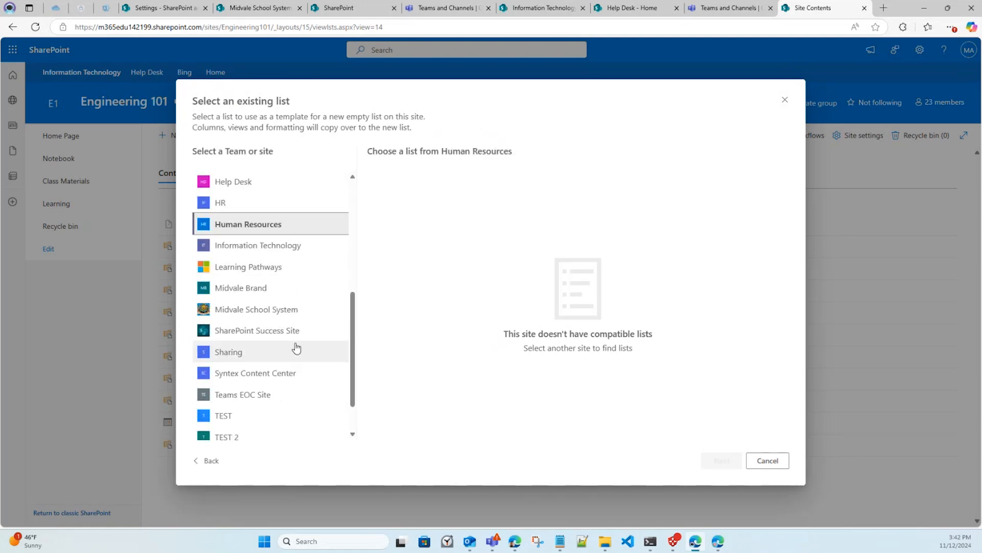
click(324, 329)
click(308, 310)
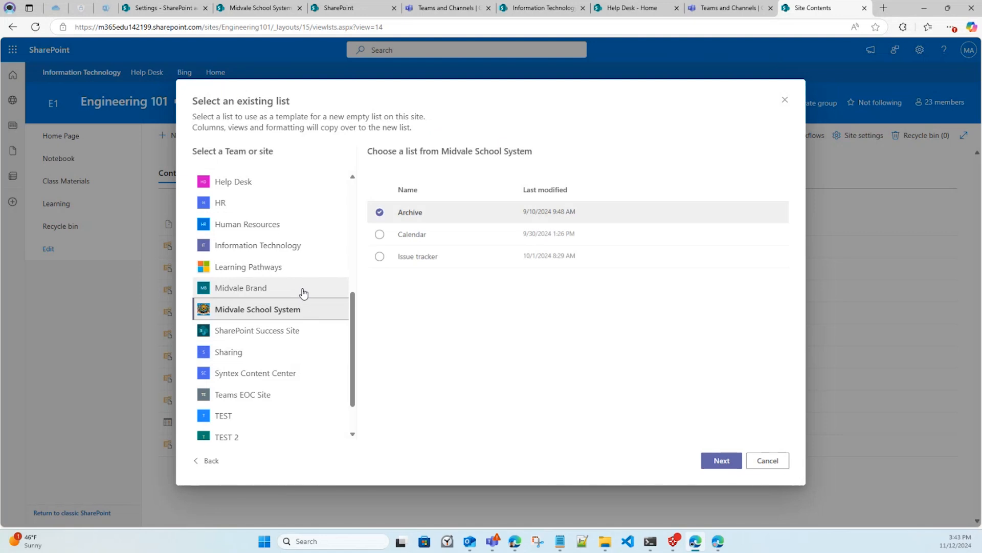
click(417, 253)
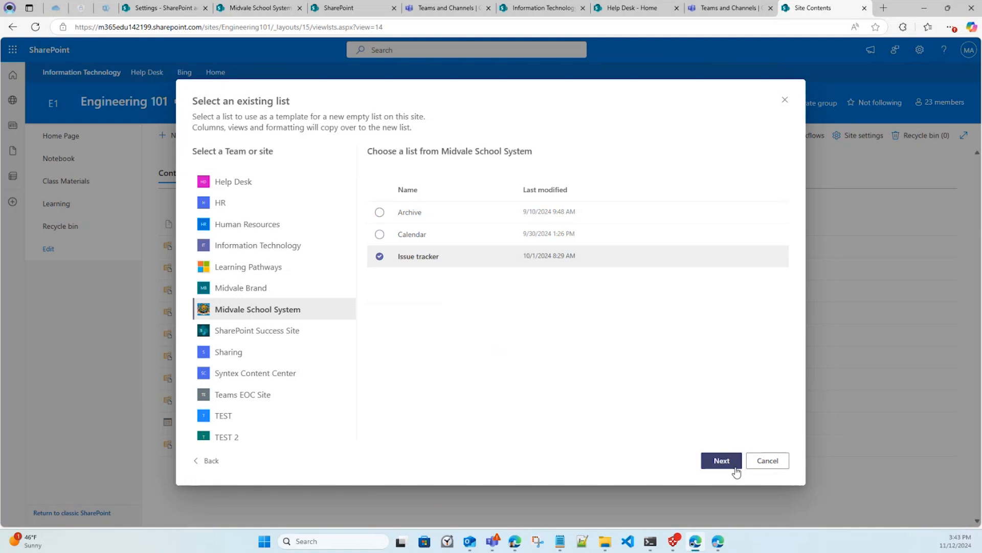
click(765, 465)
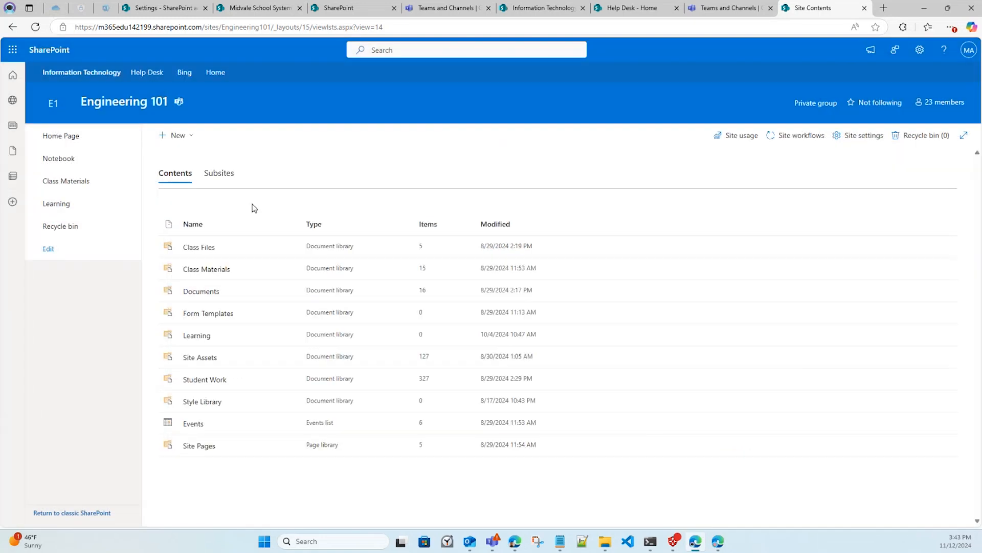
Step: Start a new list from Microsoft's Issue tracker template, reviewing the template's columns before using it
click(190, 136)
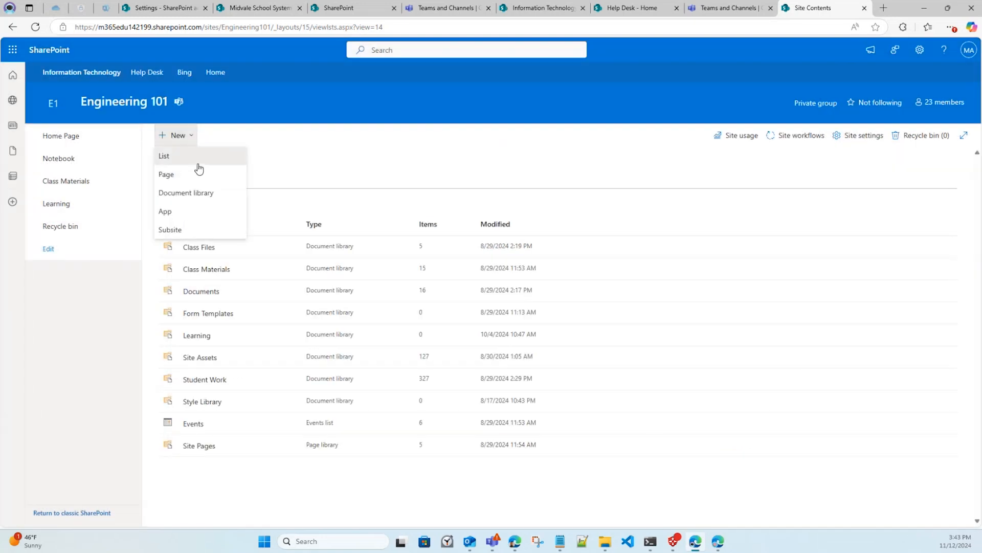
click(197, 163)
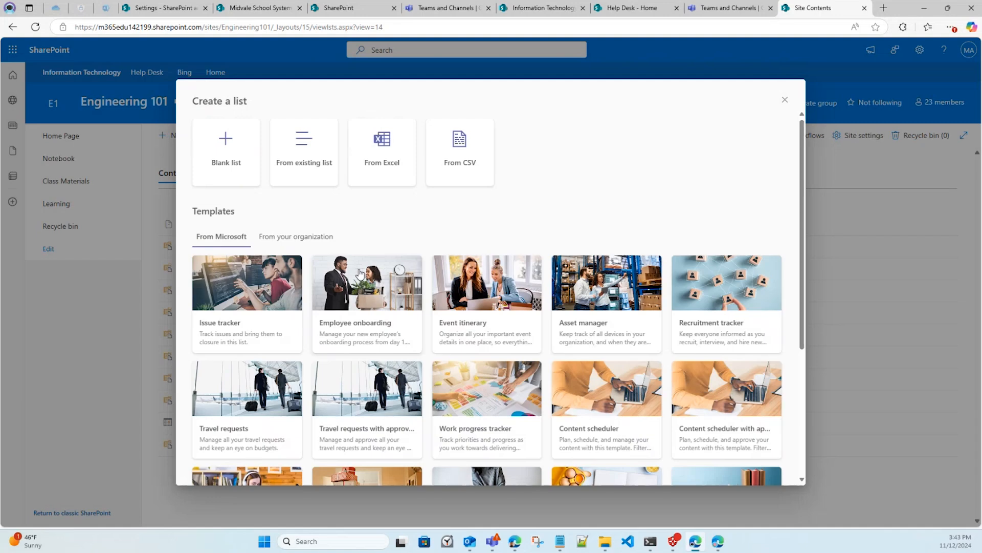
scroll(364, 286, down, 2)
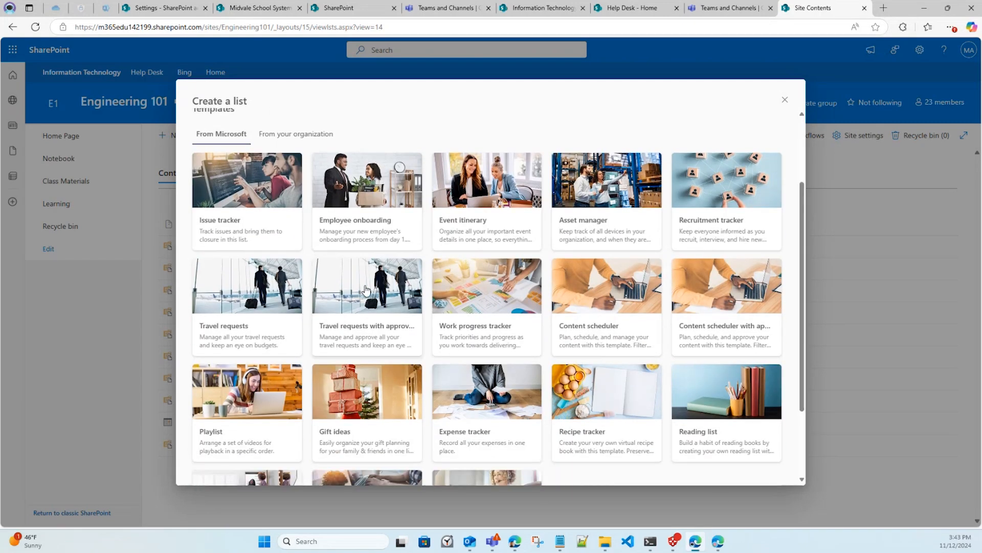
click(254, 217)
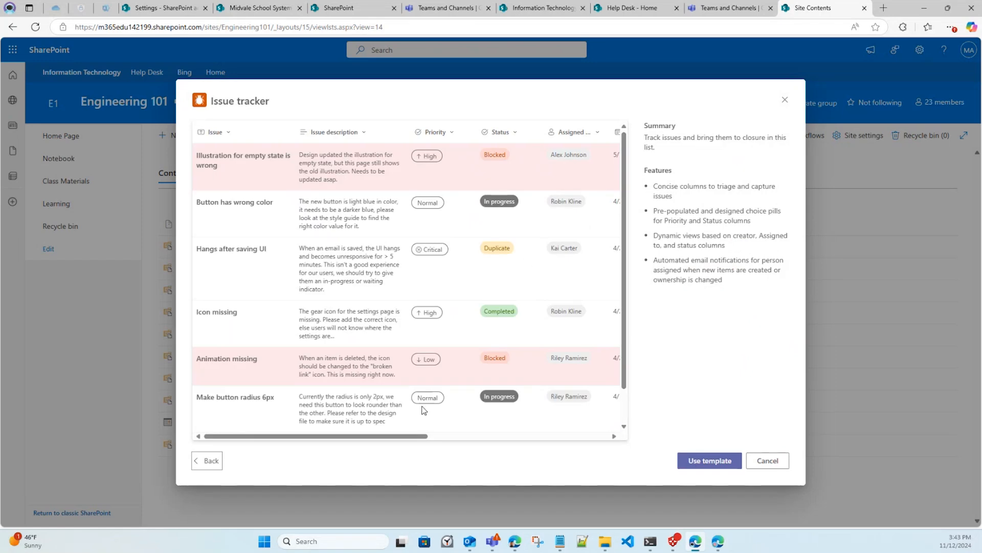
drag(371, 438, 567, 442)
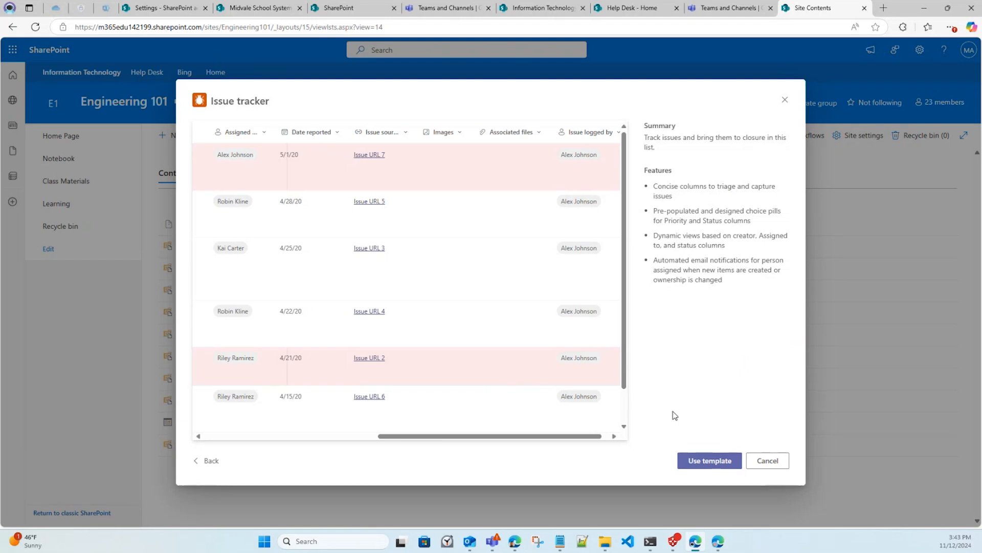
click(723, 460)
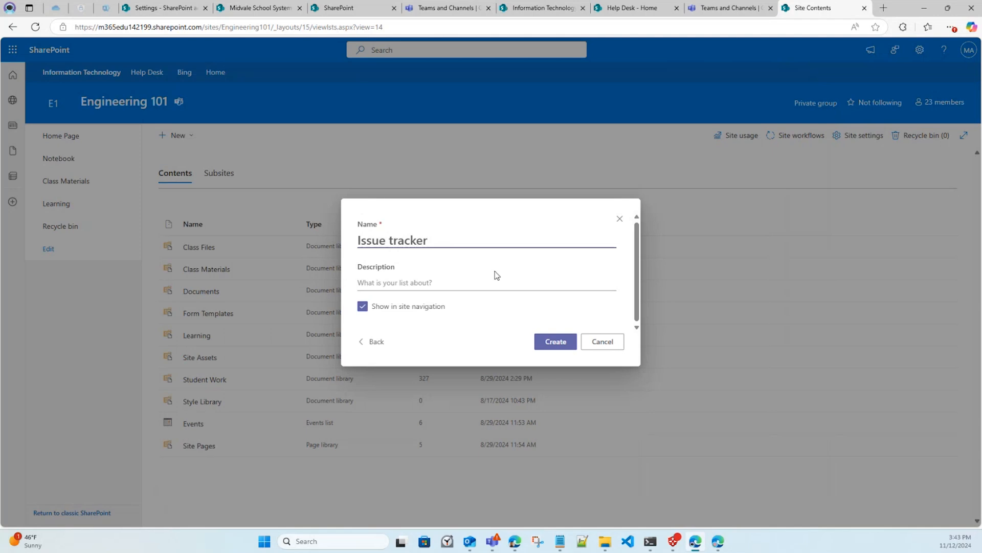
Step: Name the new list "Issue tracker - Engineering" and create it
text(- Eni)
key(BackSpace)
text(gineering)
click(562, 342)
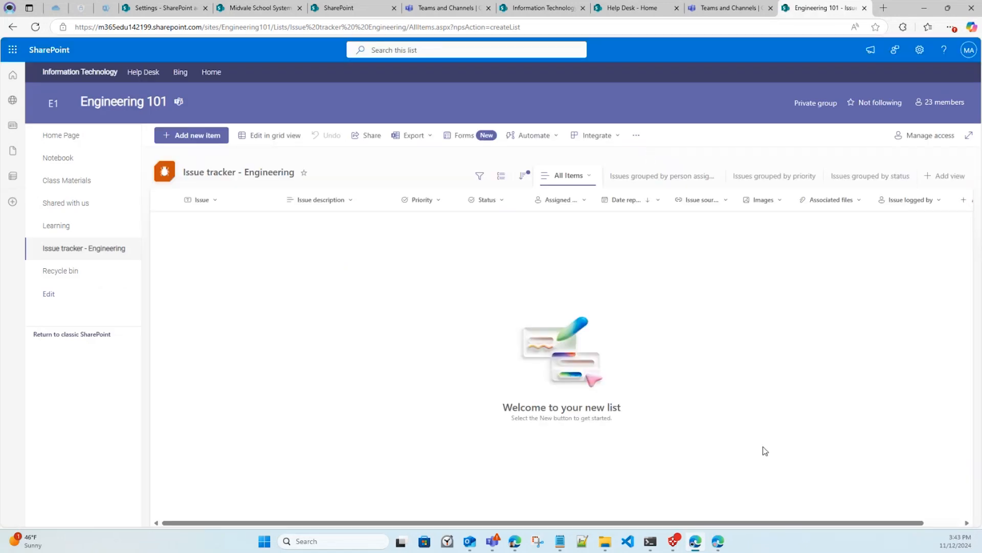
Step: Look through the Engineering issue tracker's views grouped by person assigned, priority and status, and return to All Items
click(662, 180)
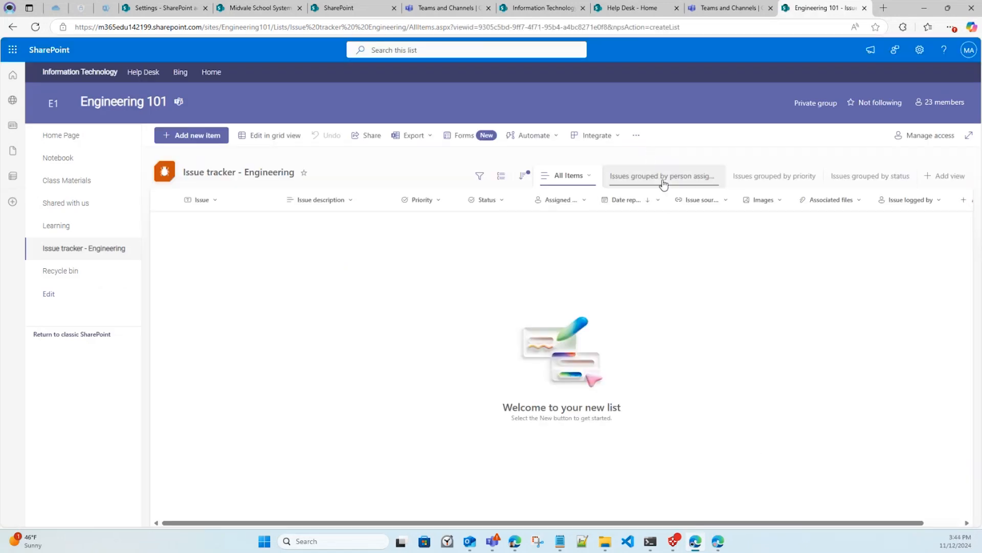
click(765, 185)
click(851, 179)
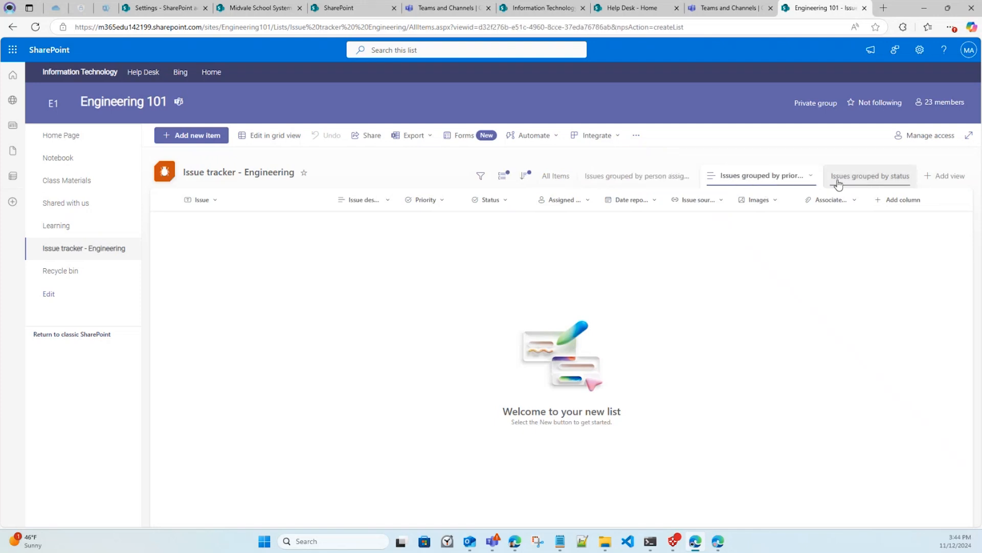
click(570, 176)
Step: Review the fields of the issue tracker's new item form and close it without saving an item
click(204, 136)
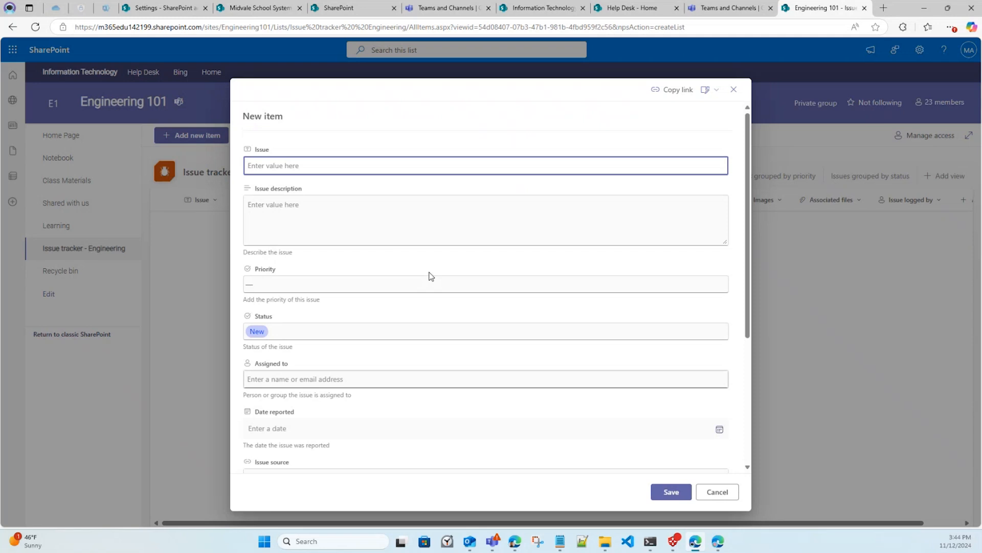
scroll(522, 412, down, 4)
scroll(522, 412, up, 4)
click(734, 90)
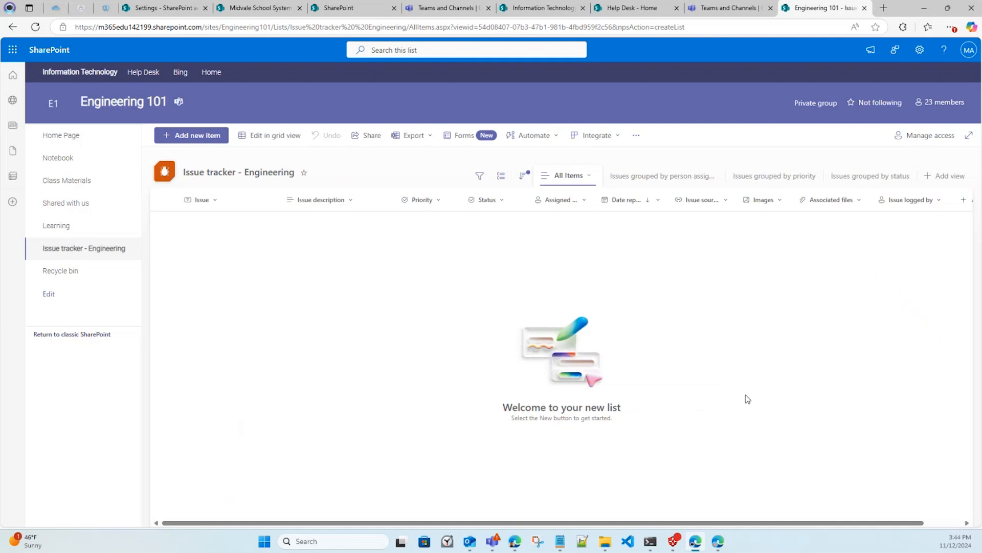
Step: From the Engineering 101 site contents, review the options and templates for a new document library without creating one
click(920, 50)
click(846, 136)
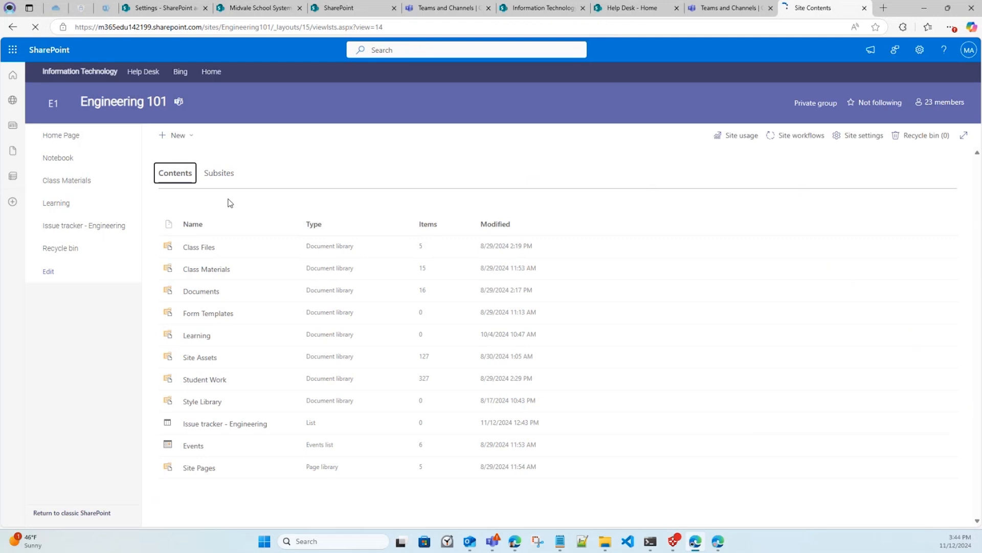
click(178, 136)
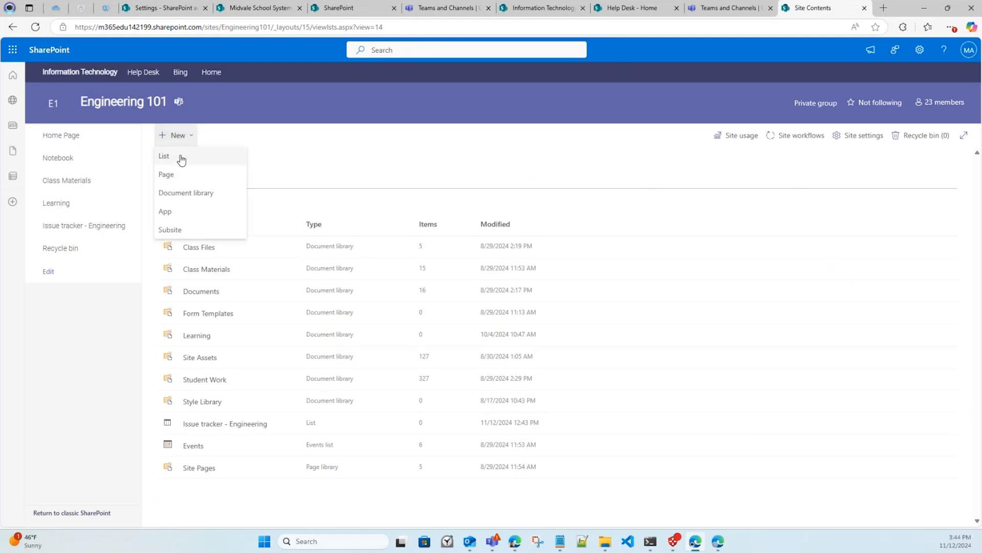
click(180, 198)
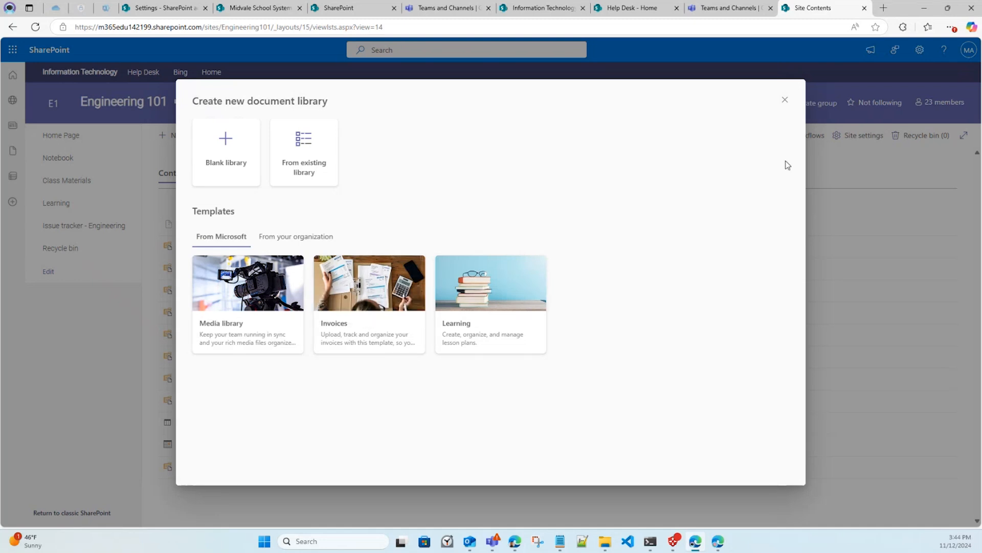
click(783, 102)
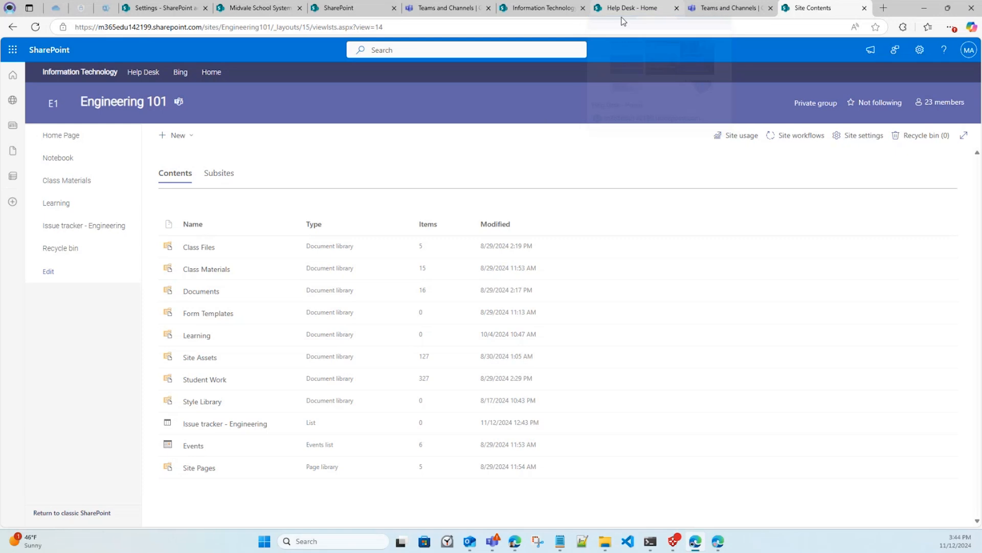
Step: Open the EDU Videos site from the active sites list of the SharePoint admin center, checking its site details first
click(251, 7)
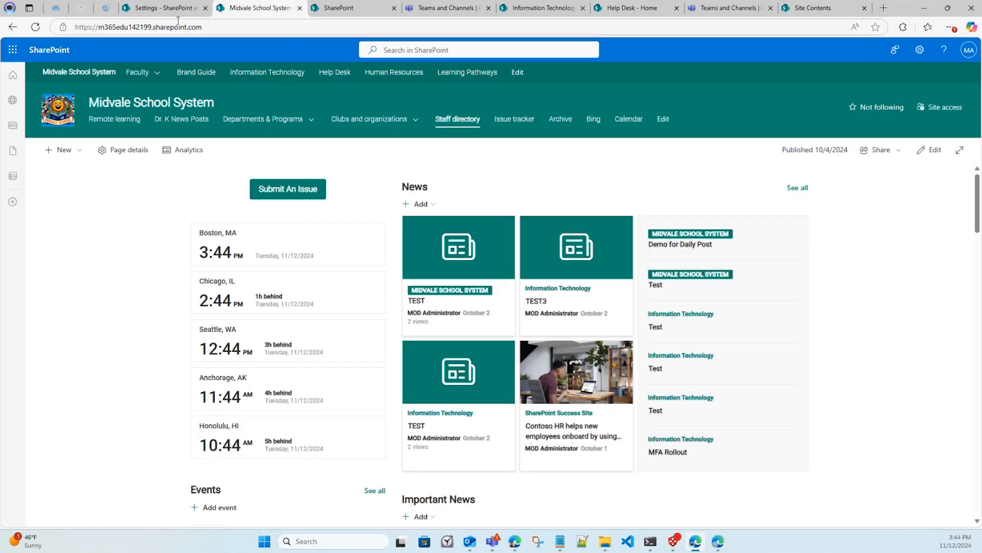
key(ctrl+shift+Tab)
click(54, 134)
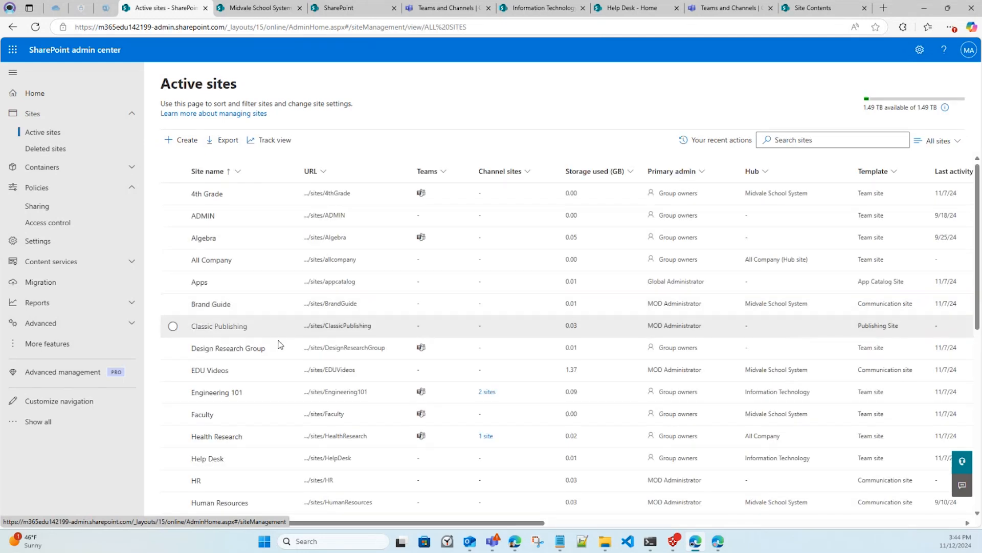
click(210, 371)
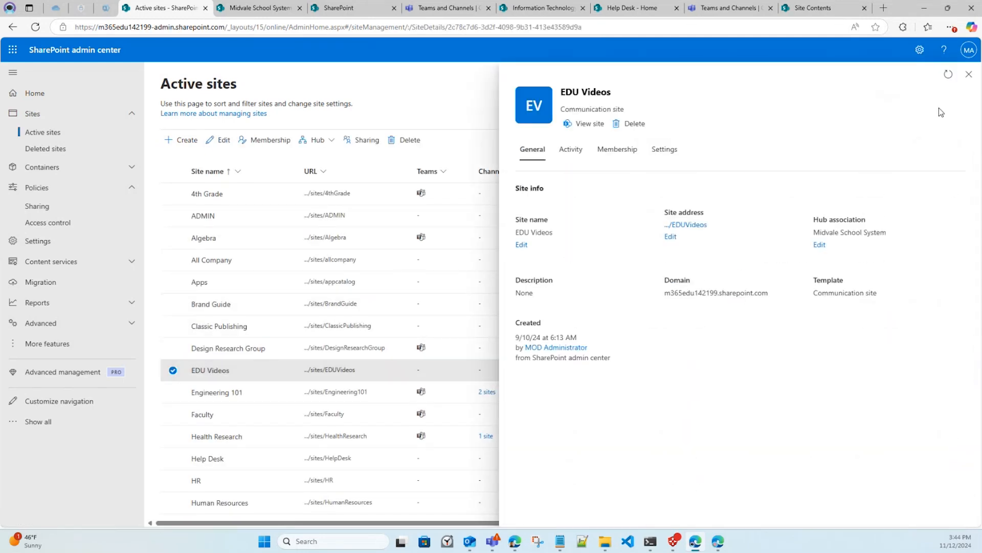
click(969, 74)
click(342, 370)
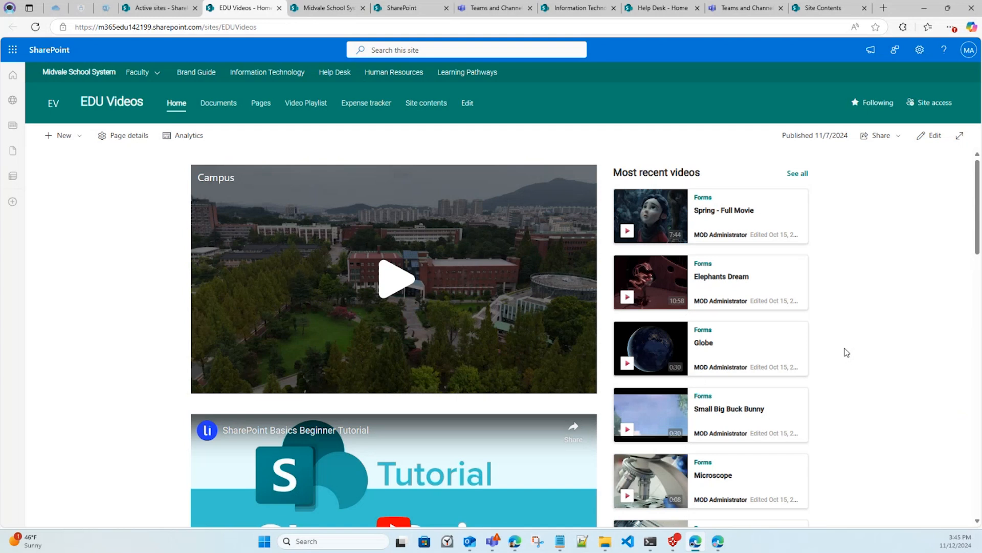
Step: Examine the videos, news and events sections on the EDU Videos home page
scroll(847, 352, down, 7)
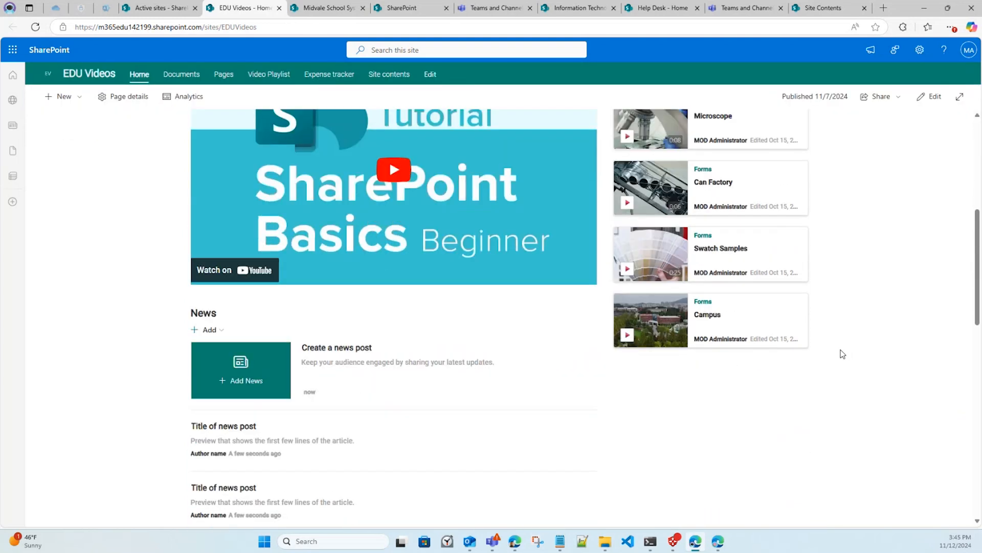
scroll(843, 354, down, 4)
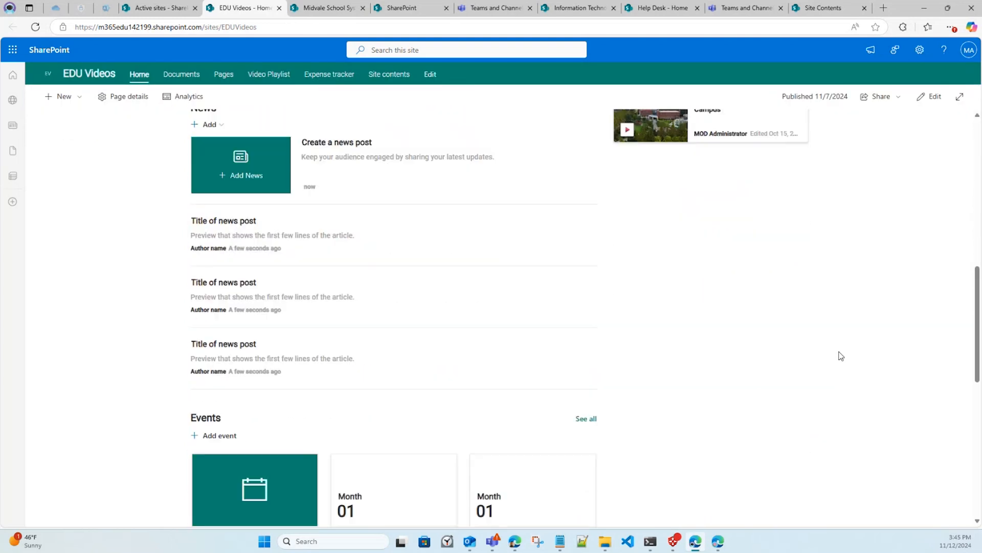
scroll(819, 323, up, 11)
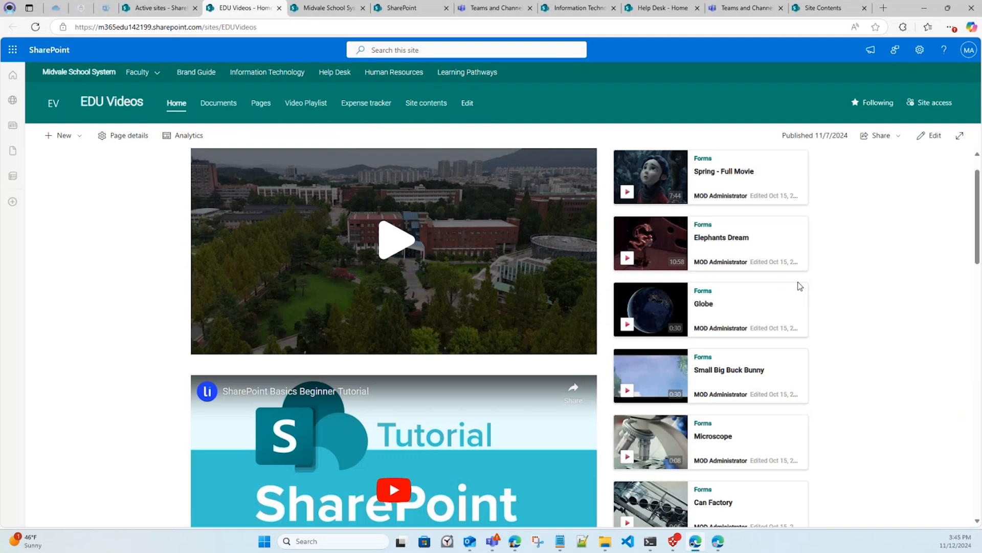
Step: Play Campus.mp4 from the EDU Videos Documents library, and return to the site's home page
click(228, 105)
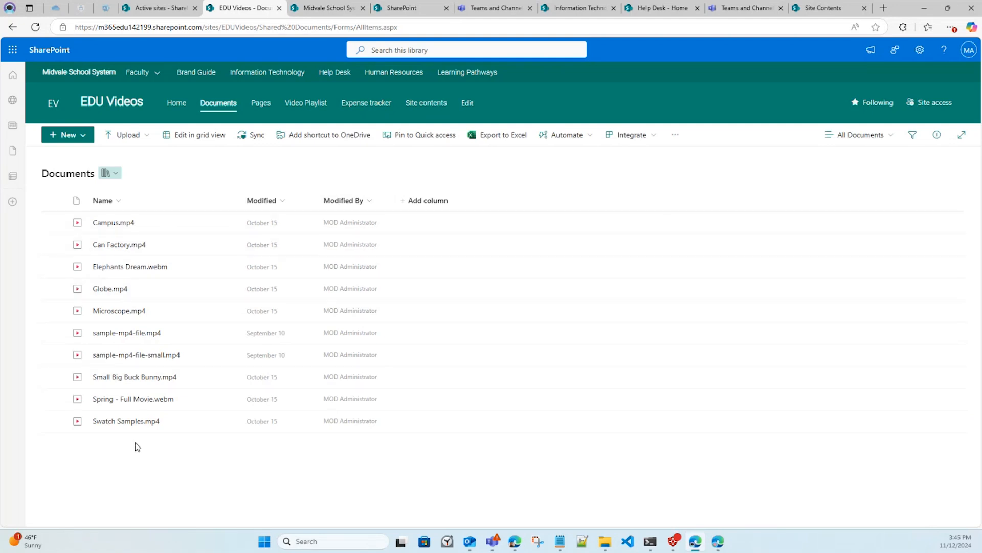
click(113, 223)
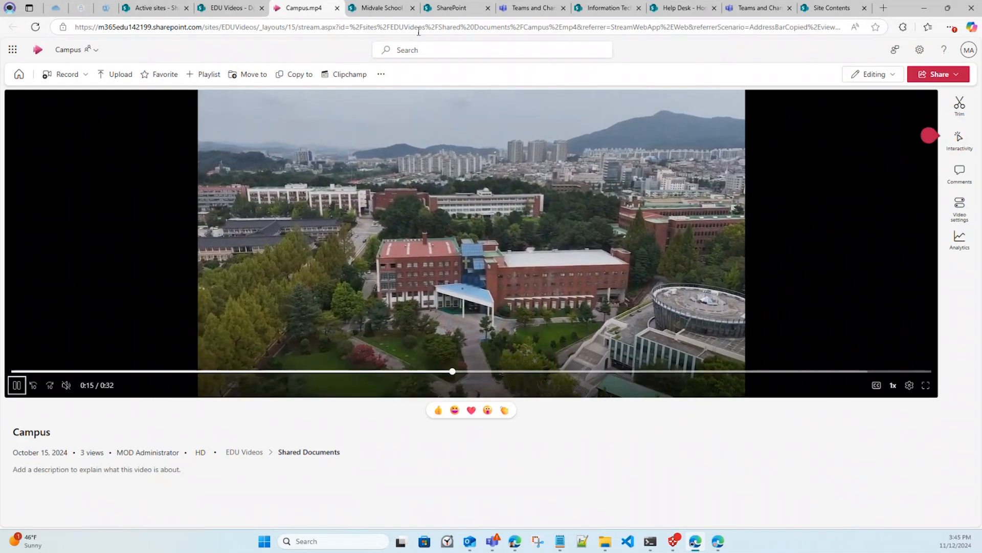
key(ctrl+w)
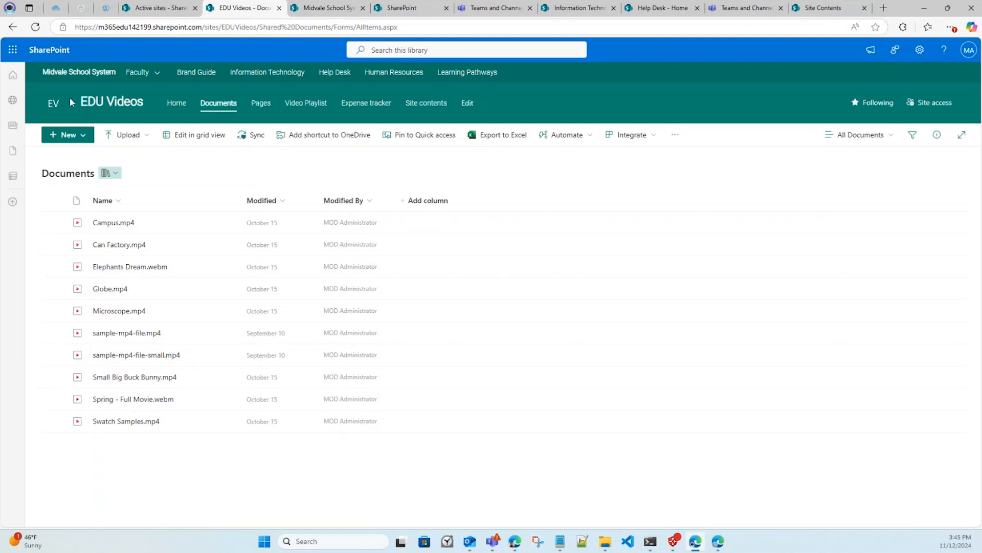
click(74, 99)
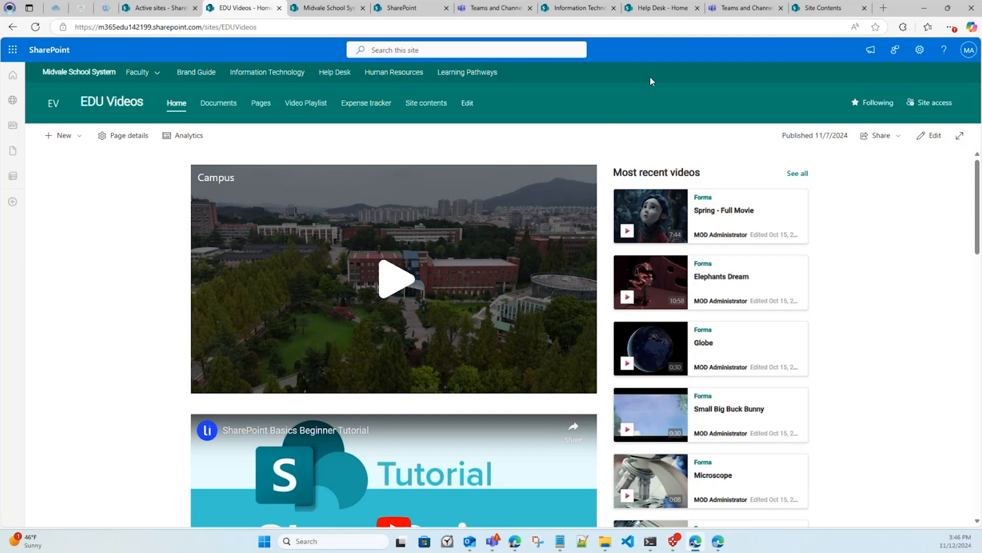
Step: Open the site permissions of the Midvale School System site
click(400, 8)
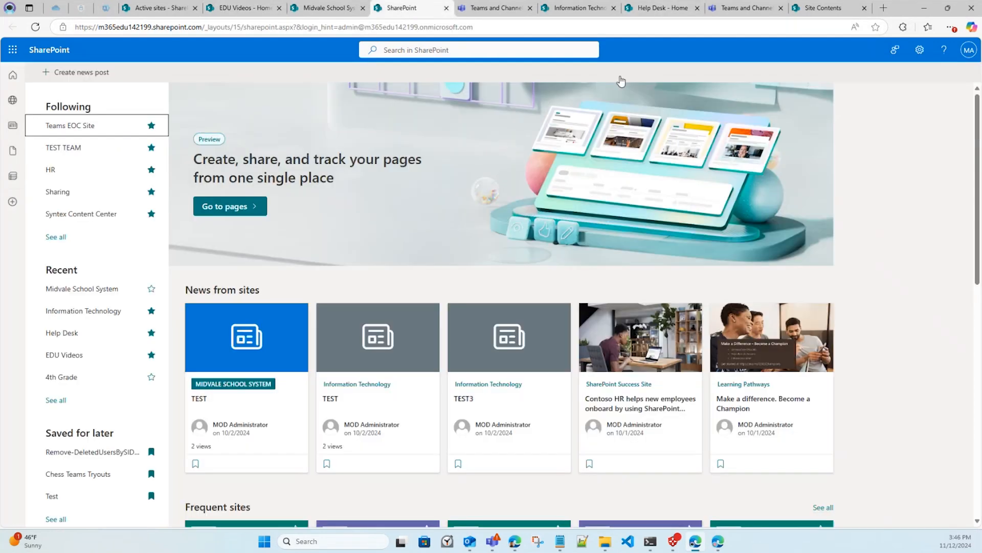
click(330, 8)
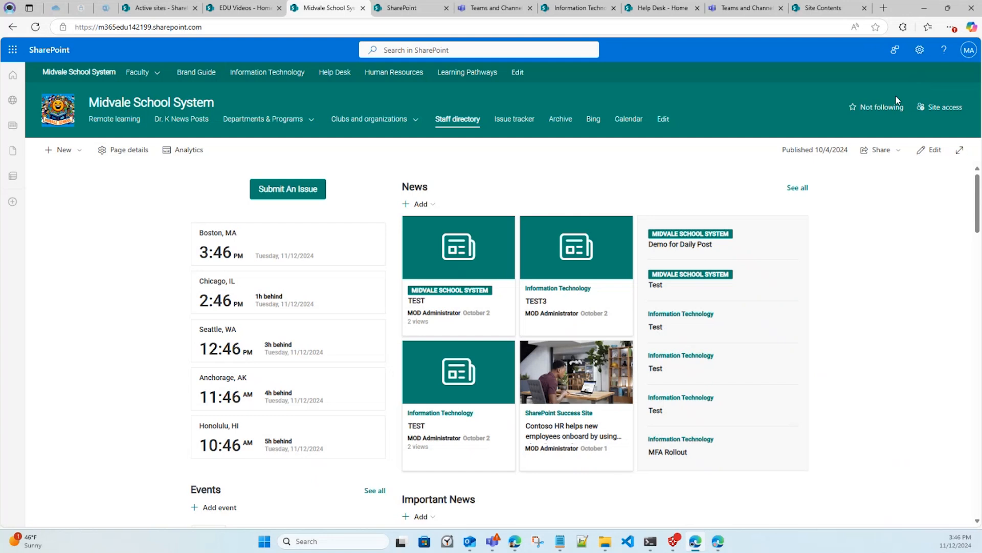
click(921, 52)
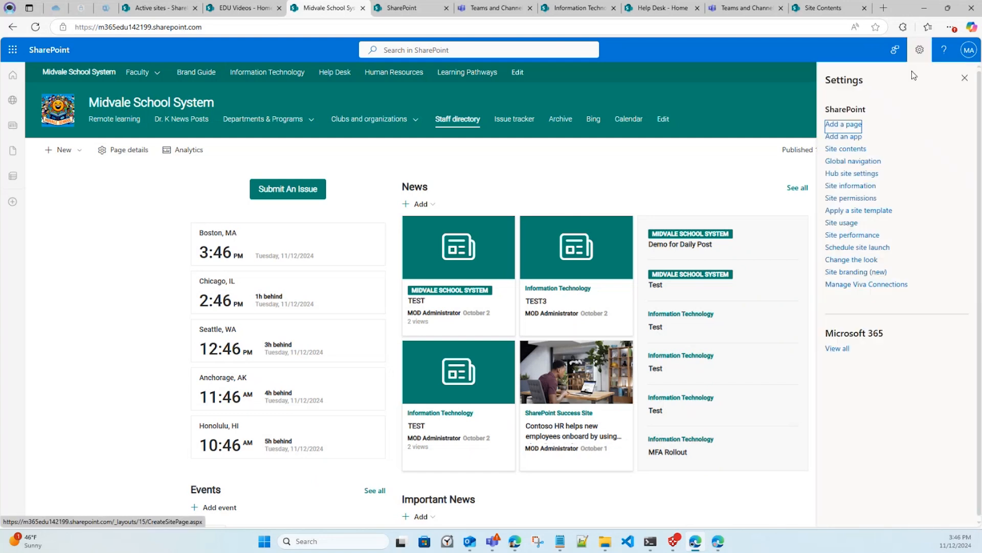
click(872, 199)
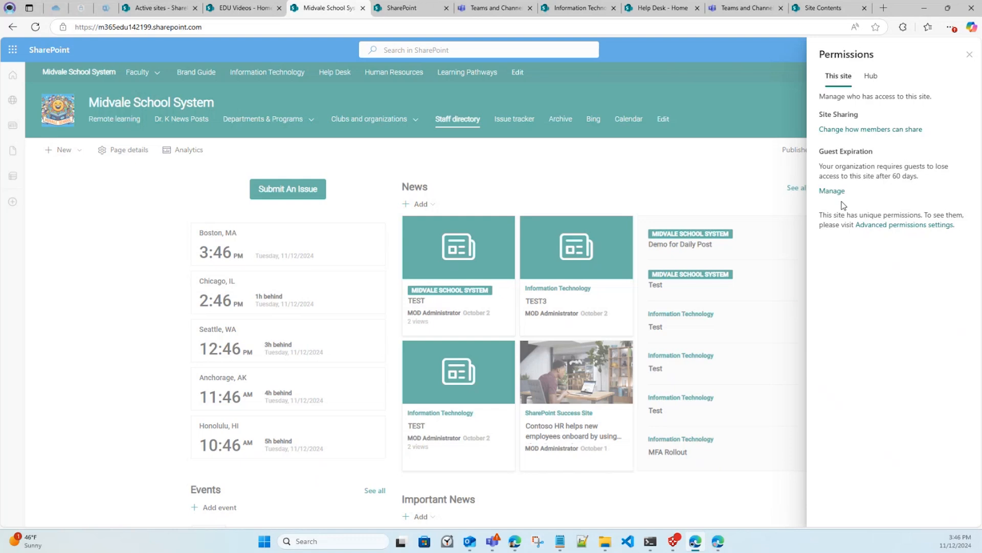
Step: Restrict sharing of files, folders and the site to site owners only, turn off access requests, and save the sharing settings
click(861, 131)
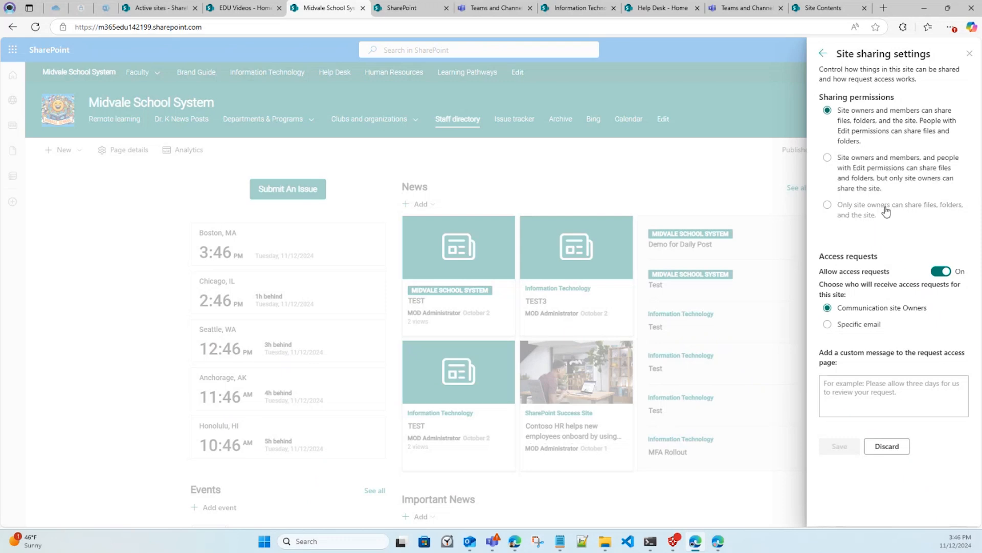
click(920, 214)
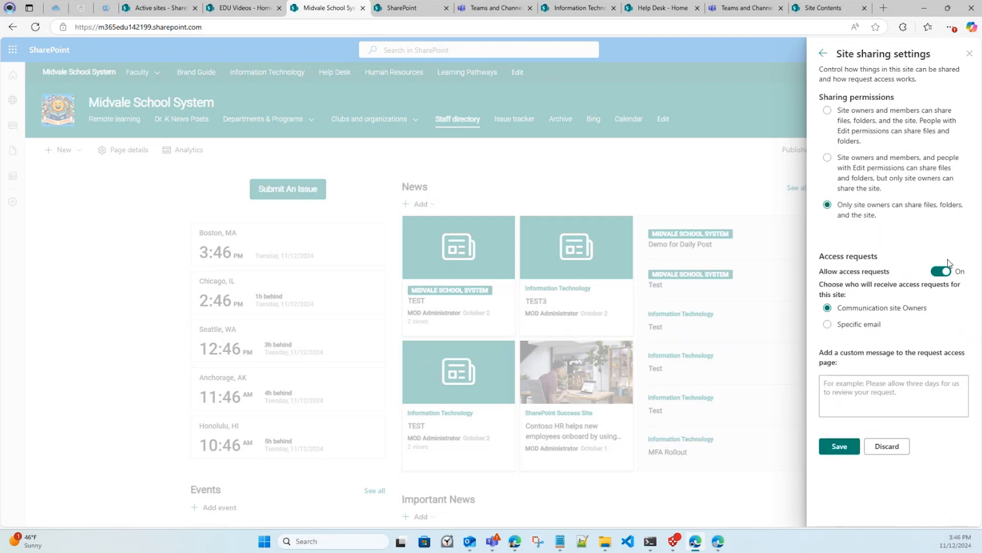
click(943, 271)
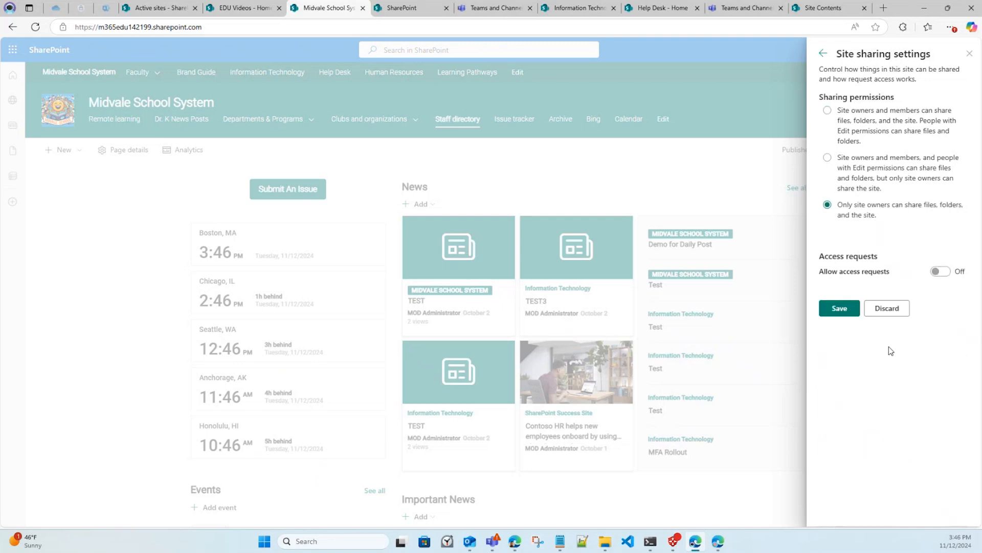
click(846, 311)
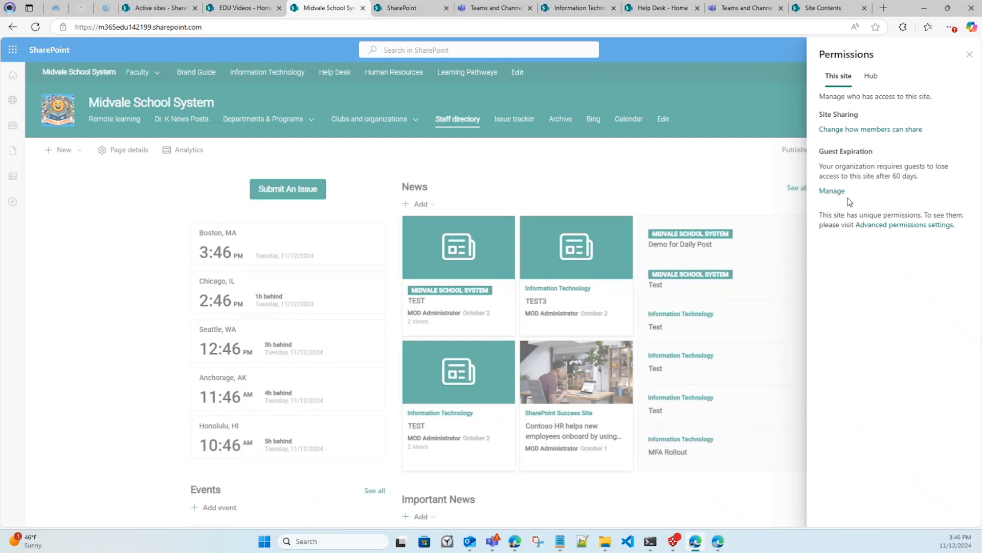
Step: Check the guest access expiration list of the Midvale School System site, and open its advanced permissions settings
click(832, 191)
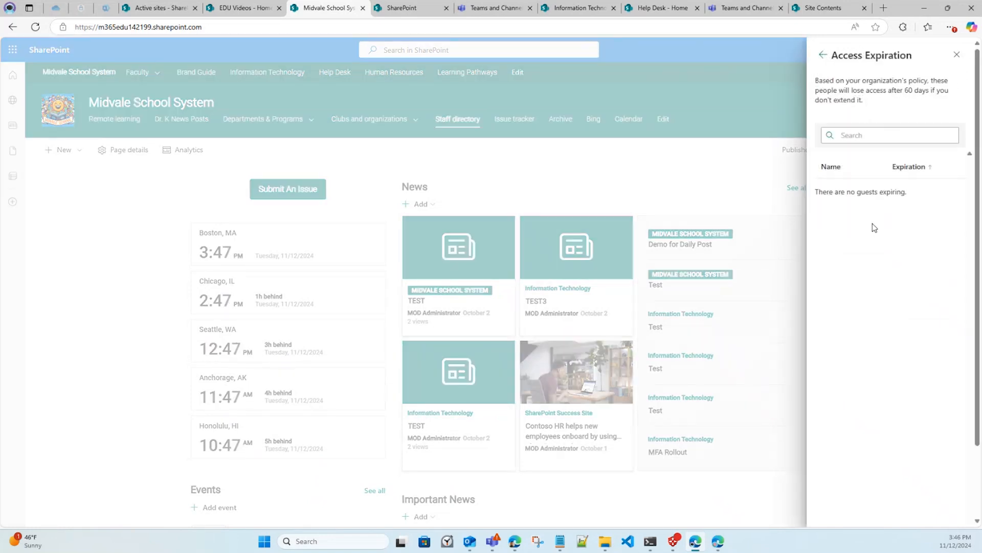
click(823, 55)
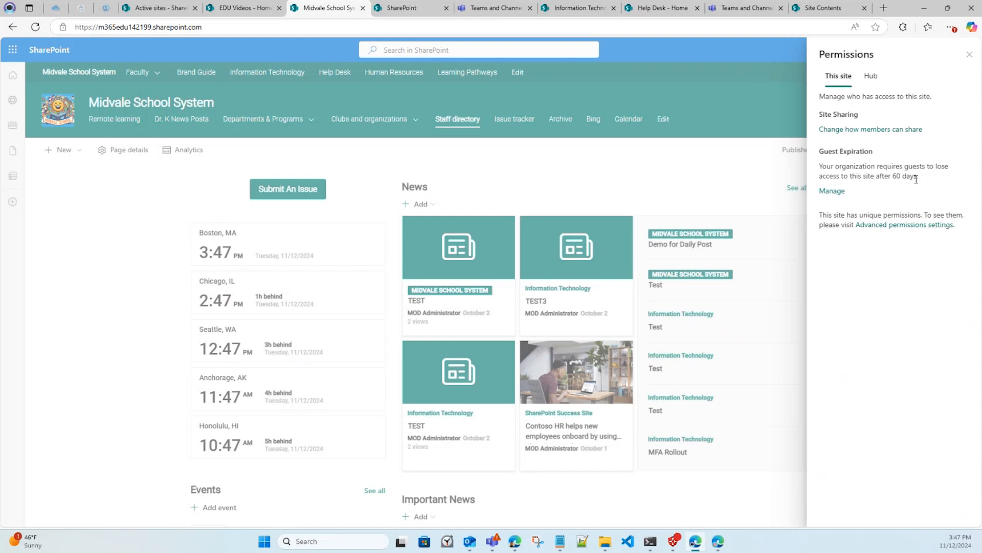
click(829, 192)
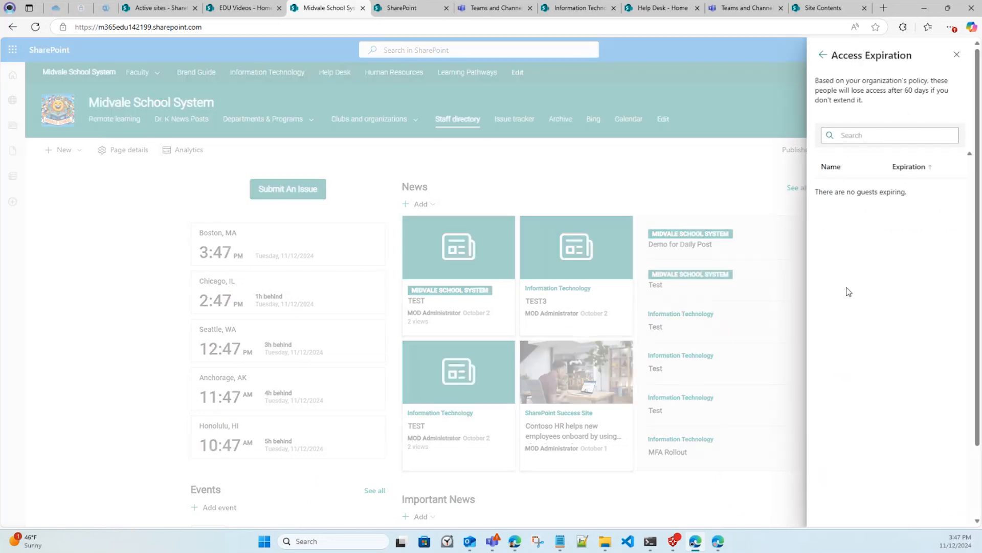
click(823, 55)
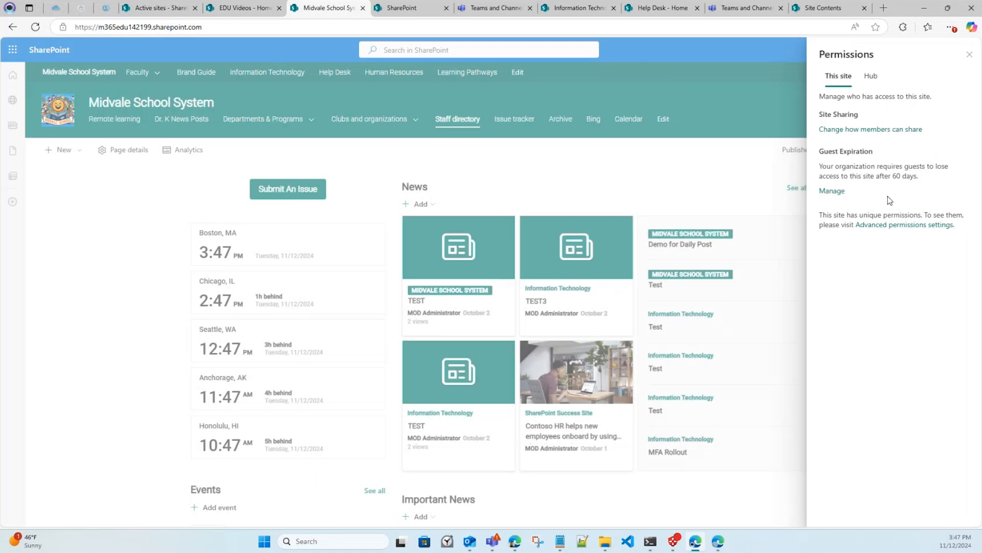
click(900, 225)
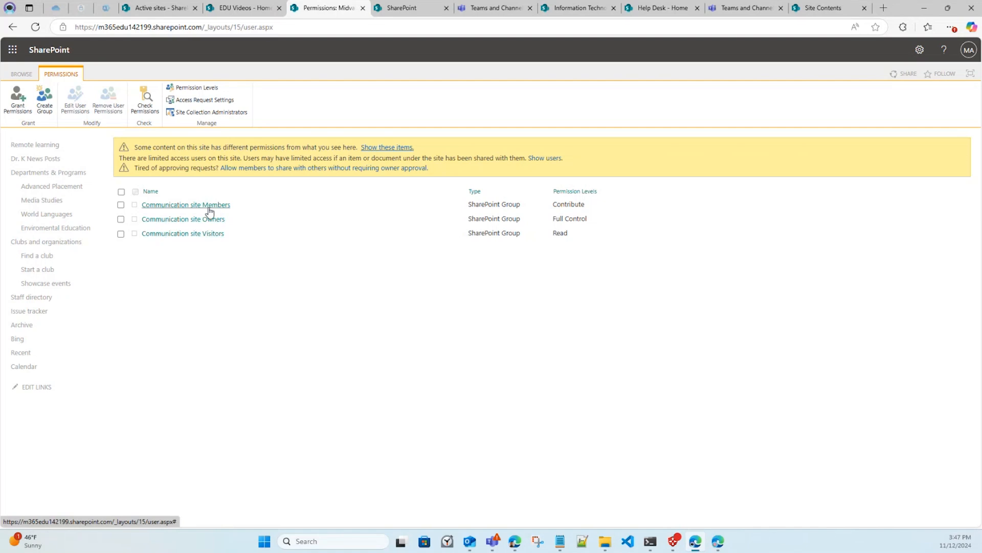
Step: Open the site permissions of the Help Desk site and expand its site owners, site members and site visitors
click(663, 7)
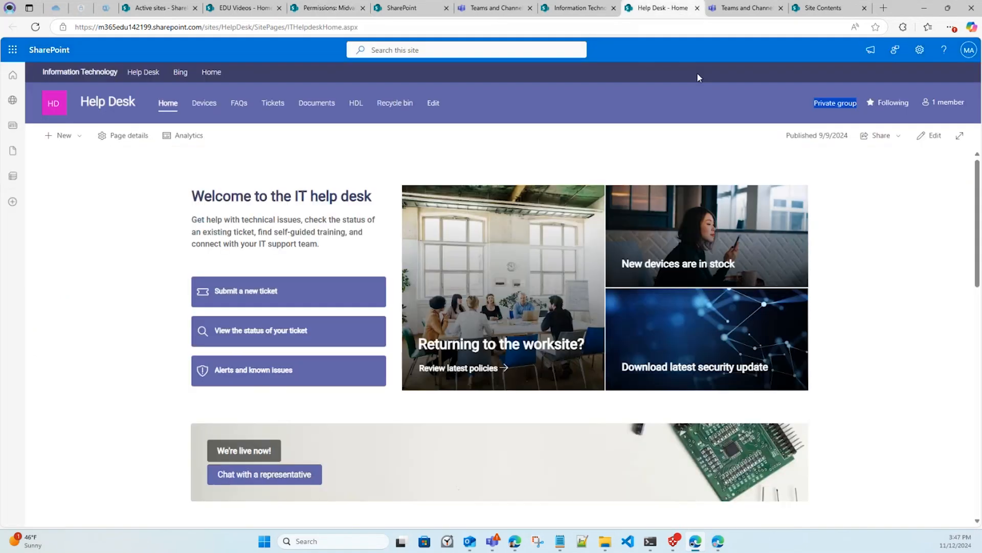
click(804, 156)
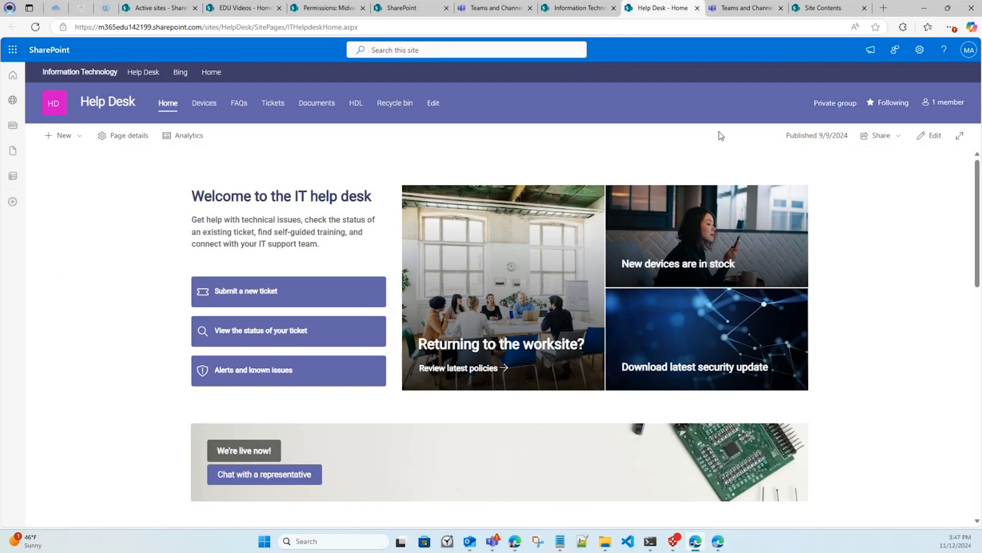
click(913, 52)
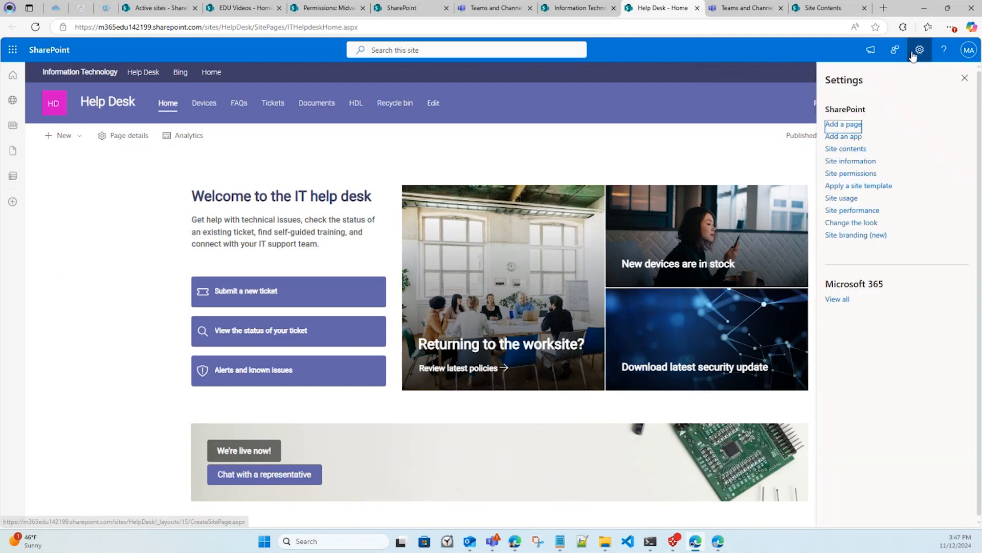
click(855, 172)
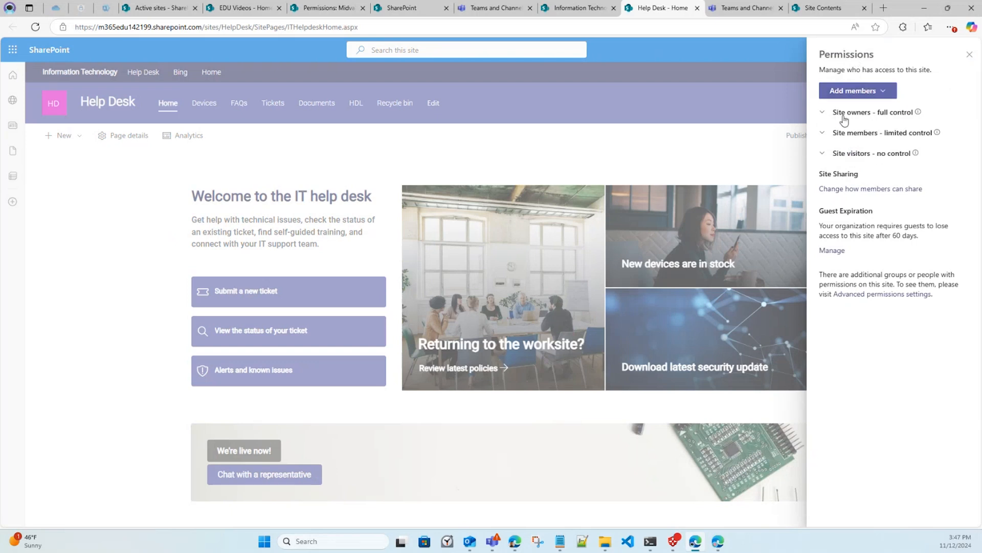
click(825, 112)
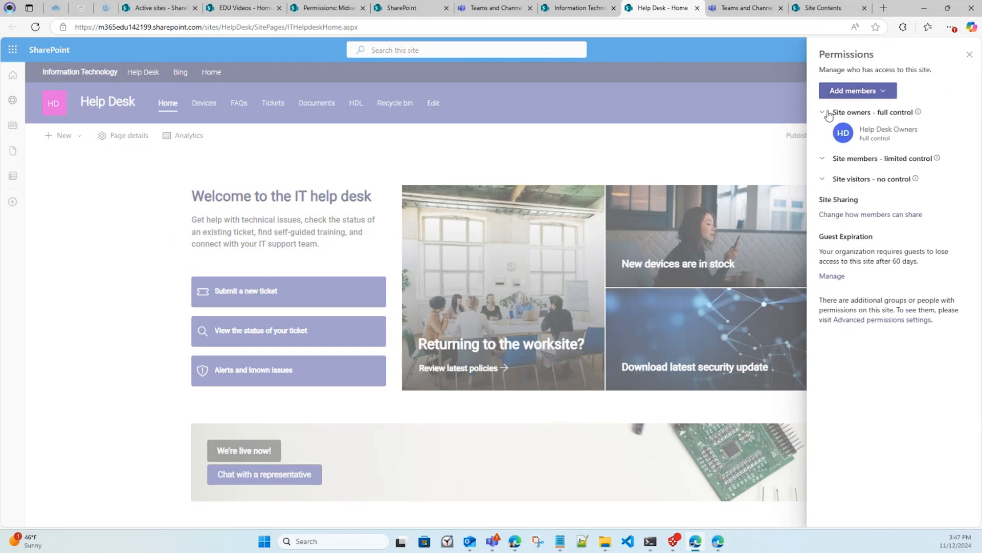
click(823, 159)
click(824, 205)
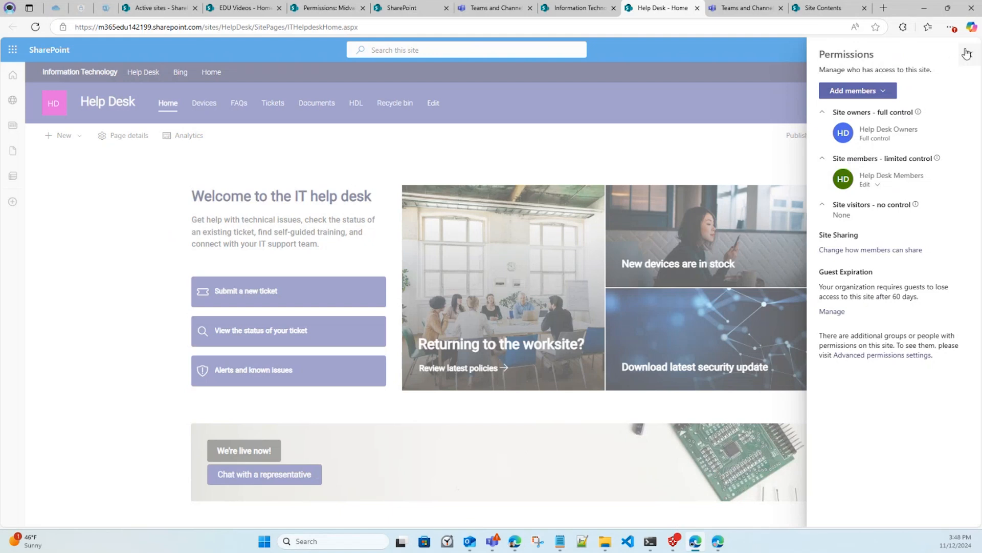
Step: Open the advanced permissions settings of the Help Desk site, view the Help Desk Members group, and return to the permissions page
click(886, 357)
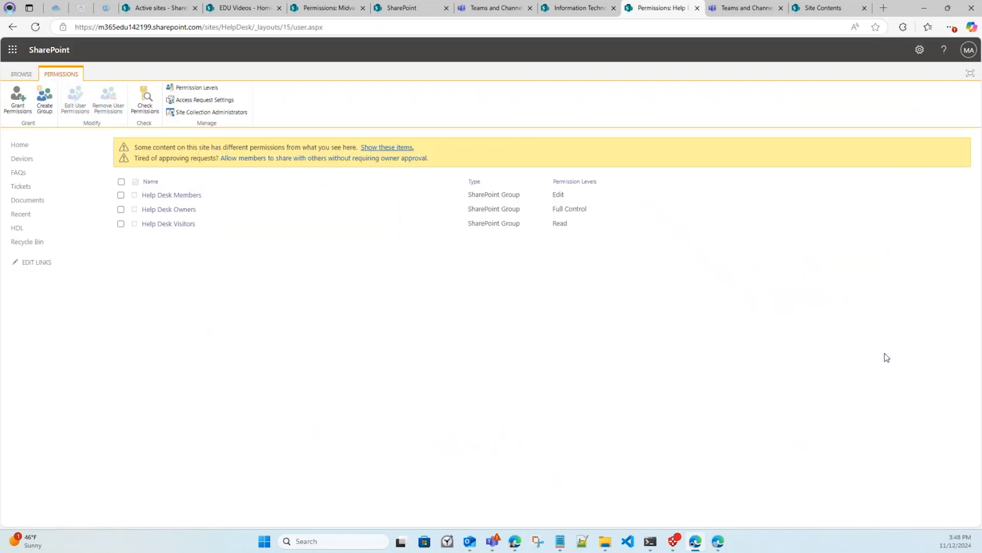
click(188, 200)
drag(230, 187, 159, 188)
click(13, 26)
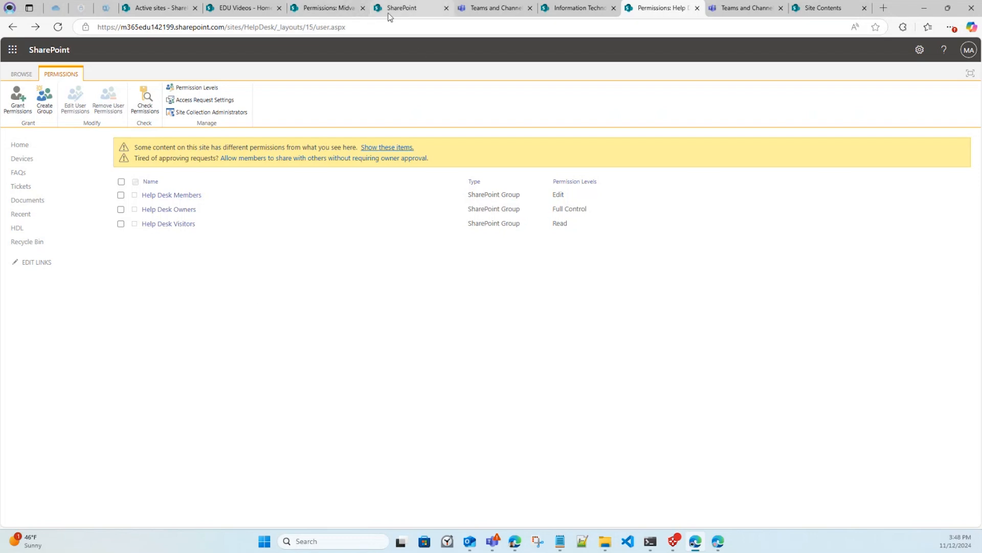
Step: Open the Class Materials library of the Engineering 101 site and bring up the sharing options of Class Policy.pdf
click(828, 8)
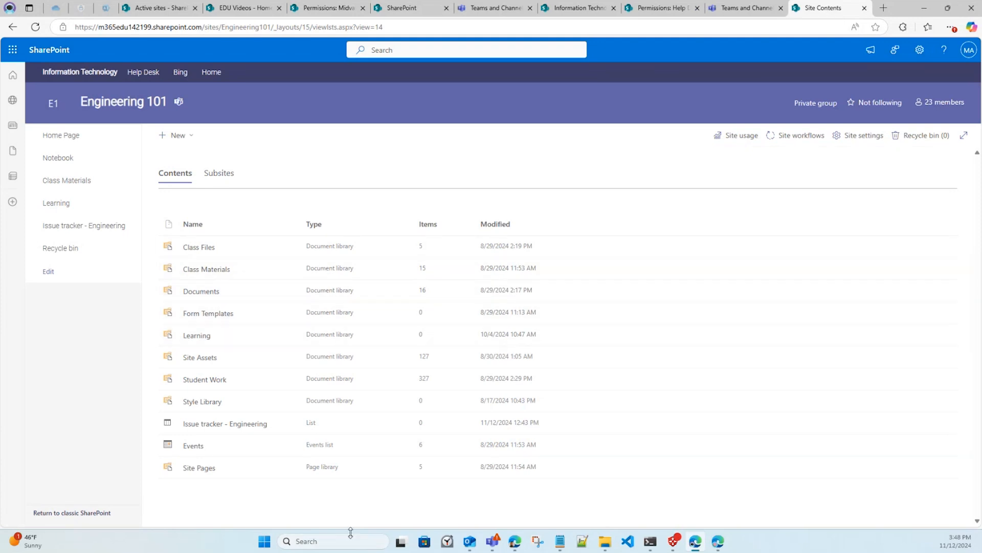
click(211, 270)
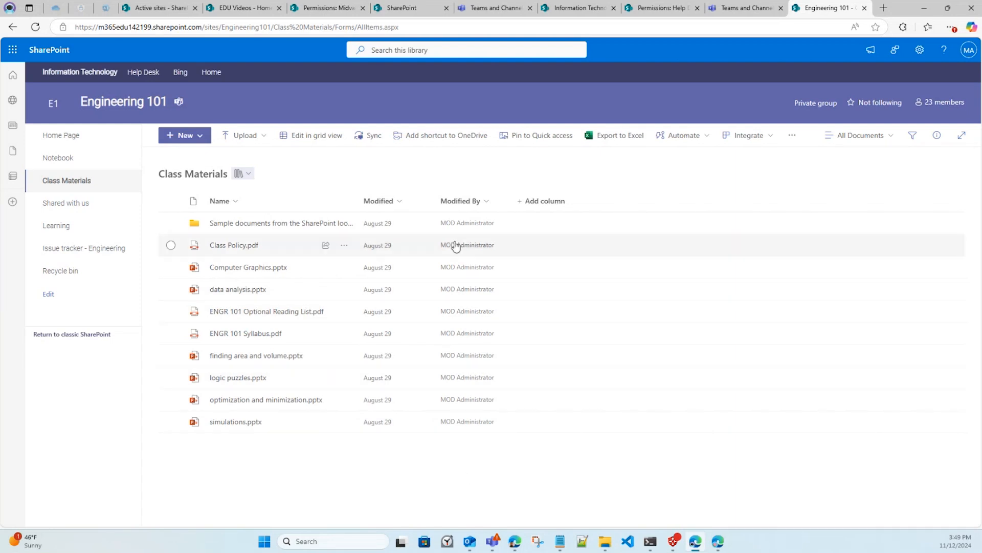
click(346, 248)
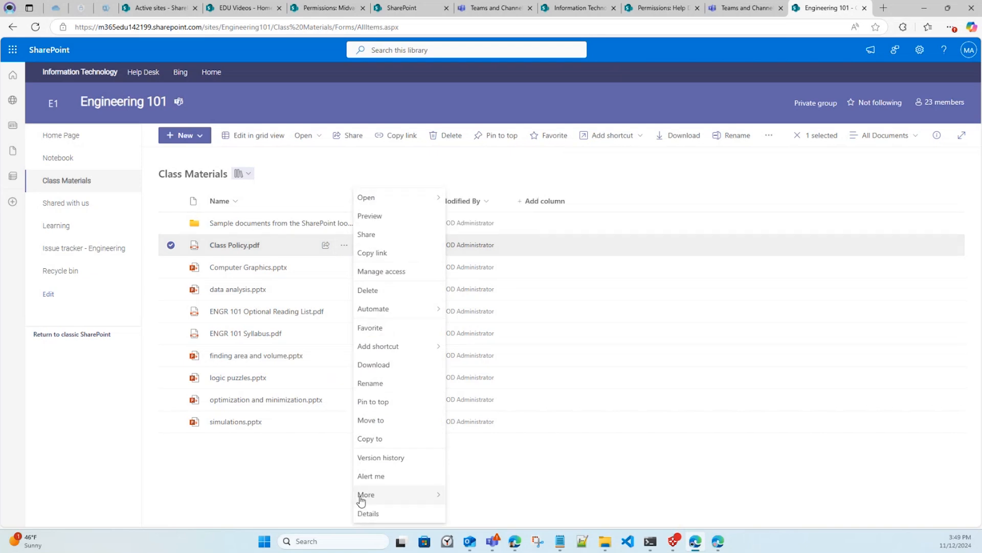
click(410, 239)
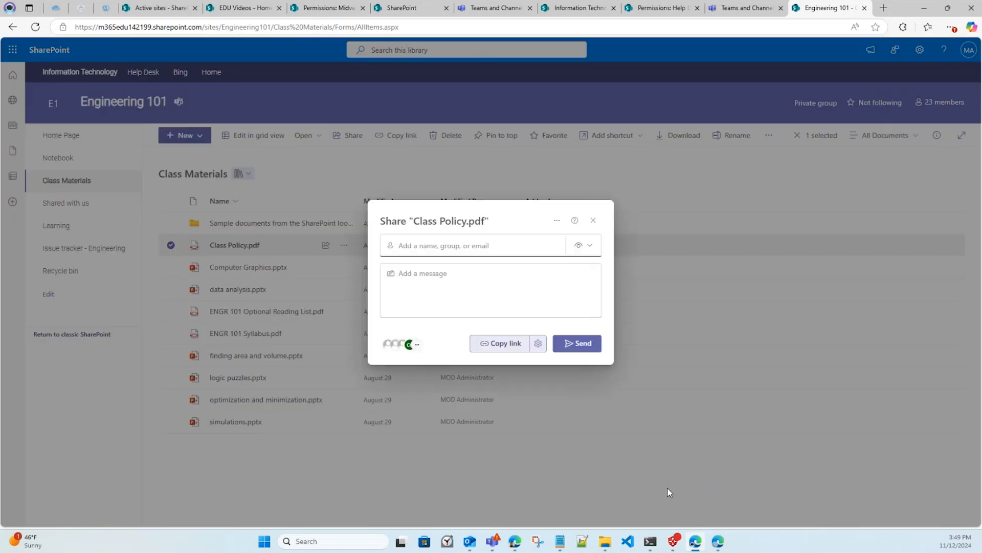
Step: Review the people who have access to Class Policy.pdf, and close the access list
click(415, 346)
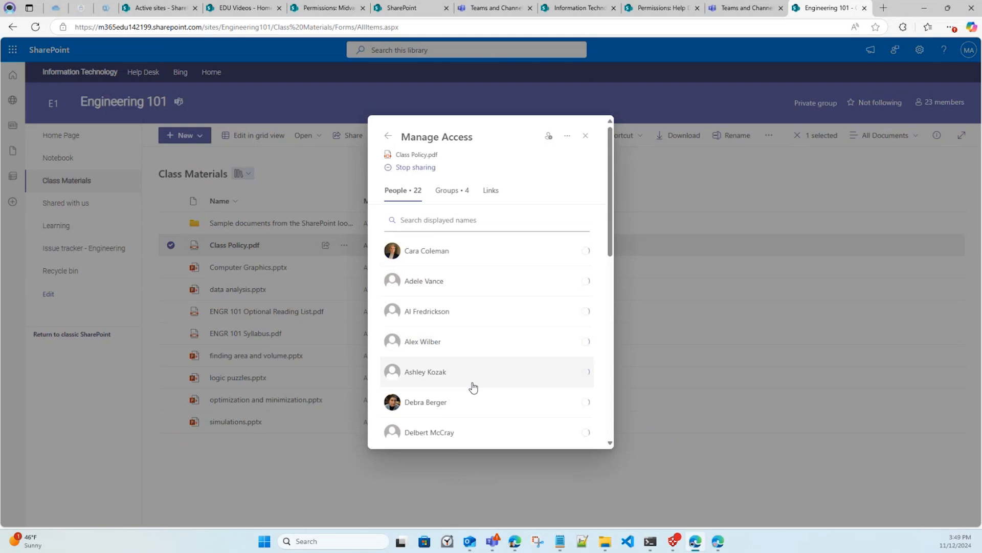
scroll(479, 435, down, 1)
scroll(480, 436, down, 6)
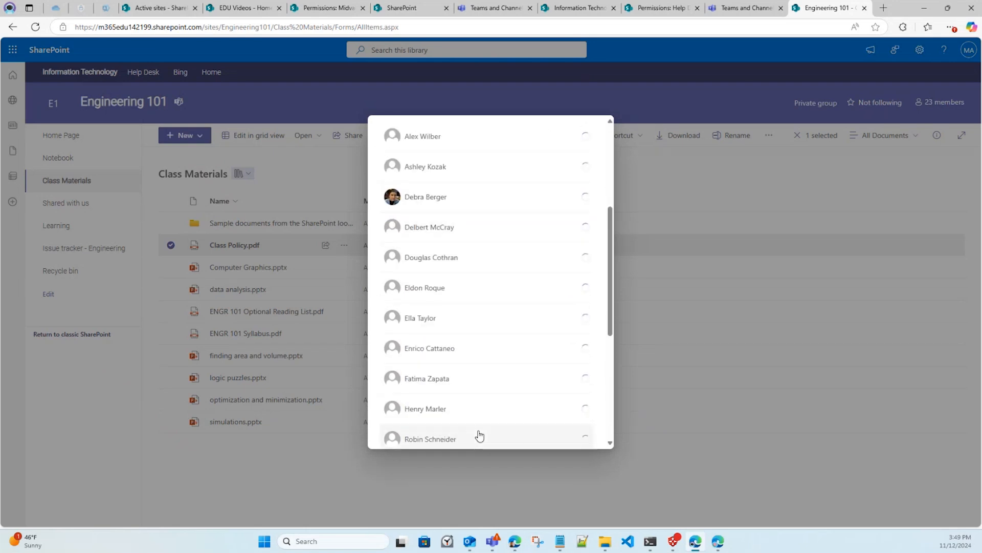
scroll(478, 433, down, 2)
scroll(478, 425, up, 10)
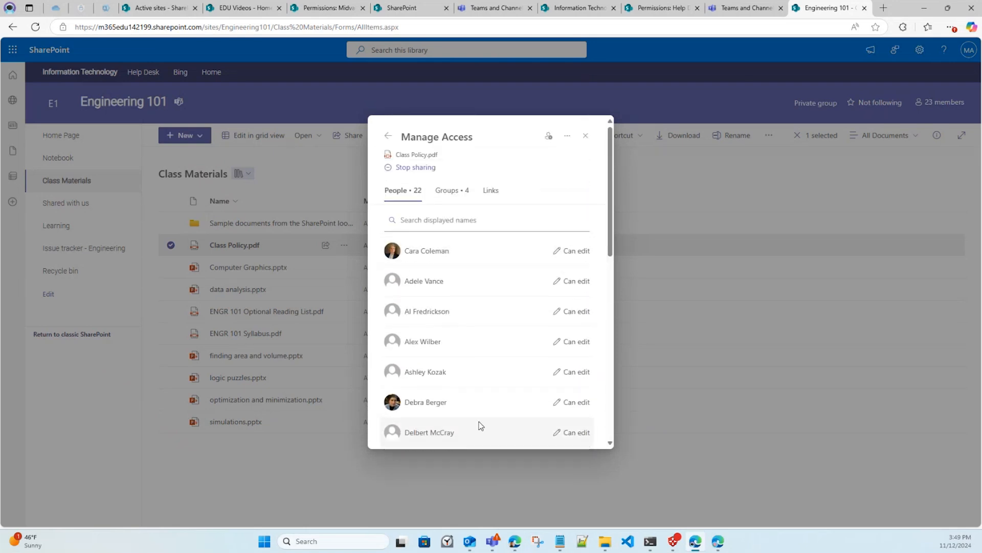
click(585, 136)
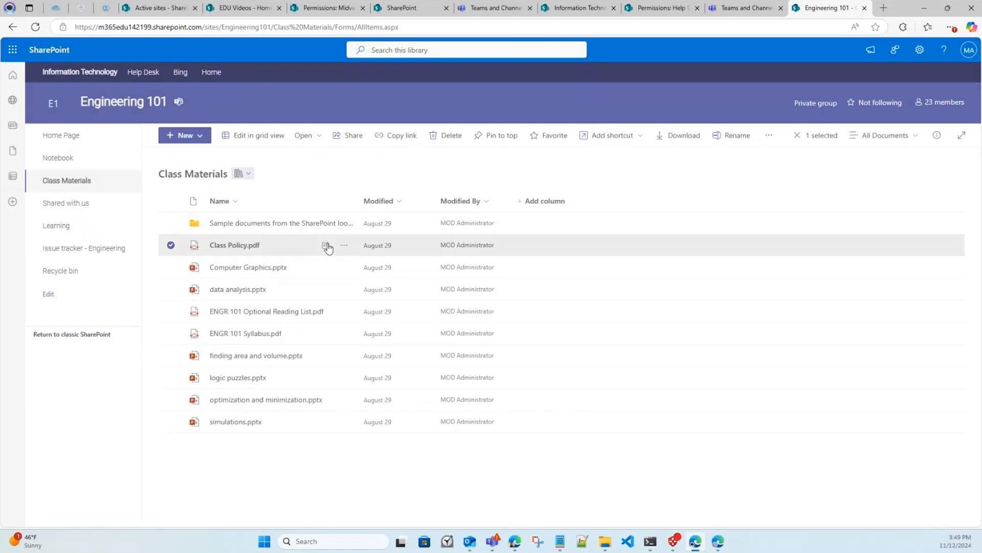
Step: Start sharing Class Policy.pdf with a colleague from the directory, adding the message "Here is the file"
mouse_move(327, 249)
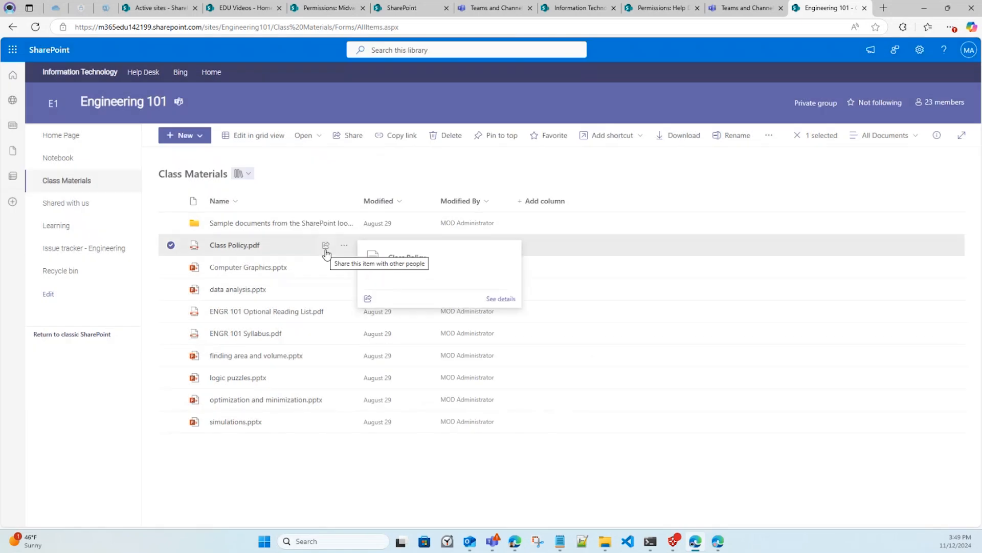
click(326, 246)
click(415, 241)
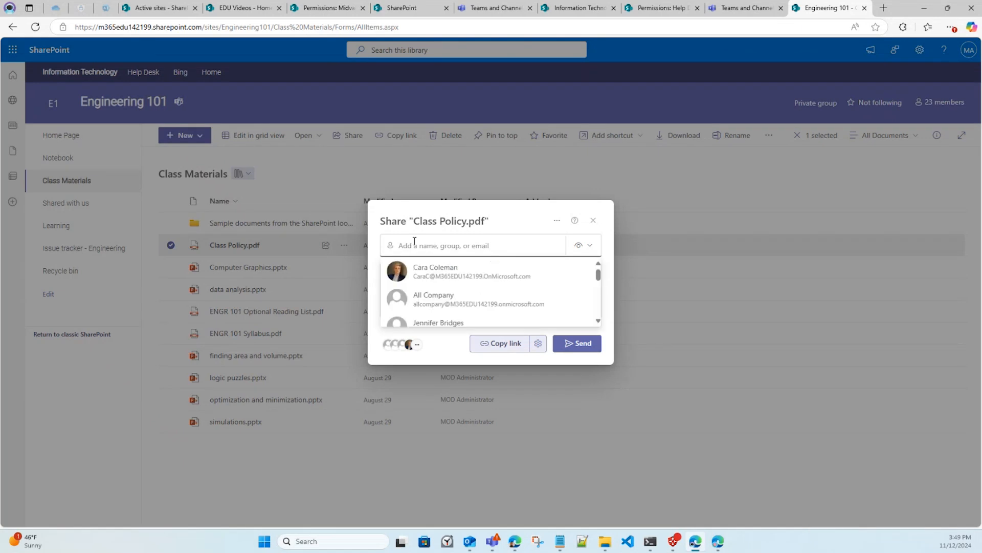
text(N)
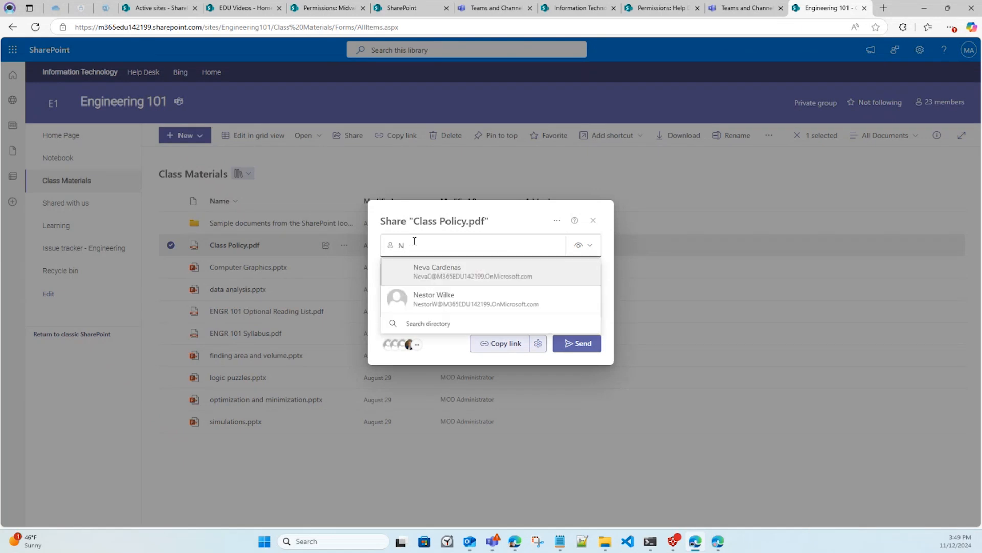
click(437, 300)
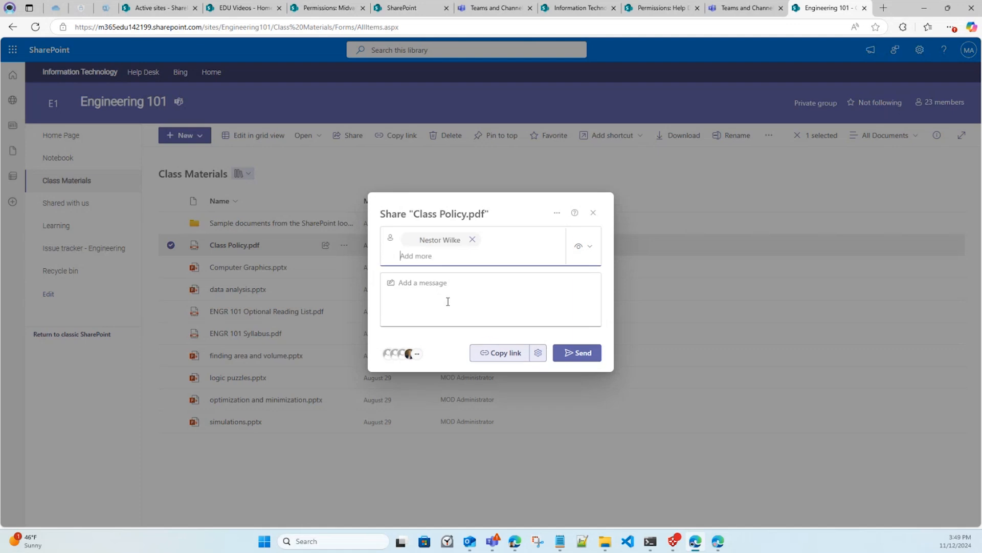
click(451, 287)
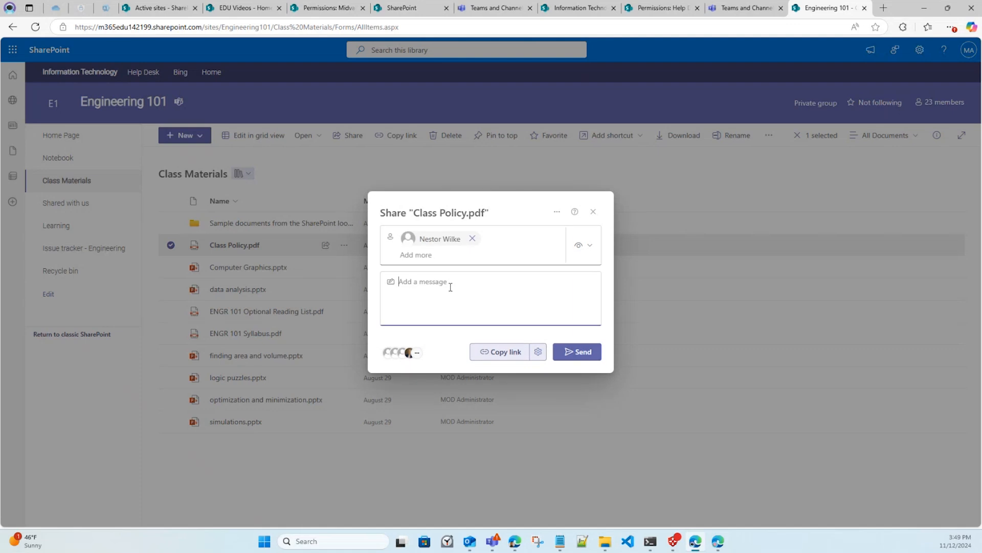
text(Here is the file)
Step: Try the Can't download permission in the Class Policy.pdf link settings, and set the permission back to Can view
click(538, 351)
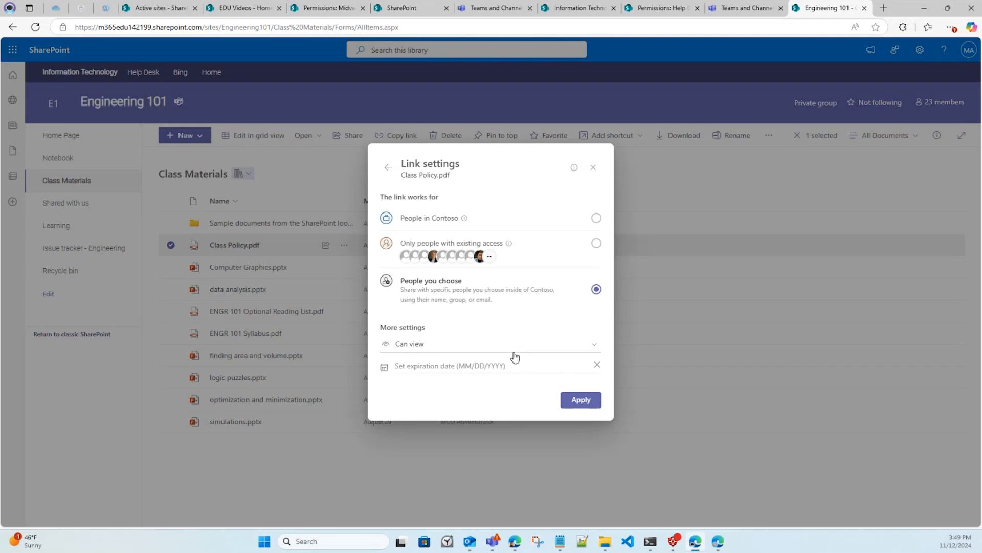
click(514, 345)
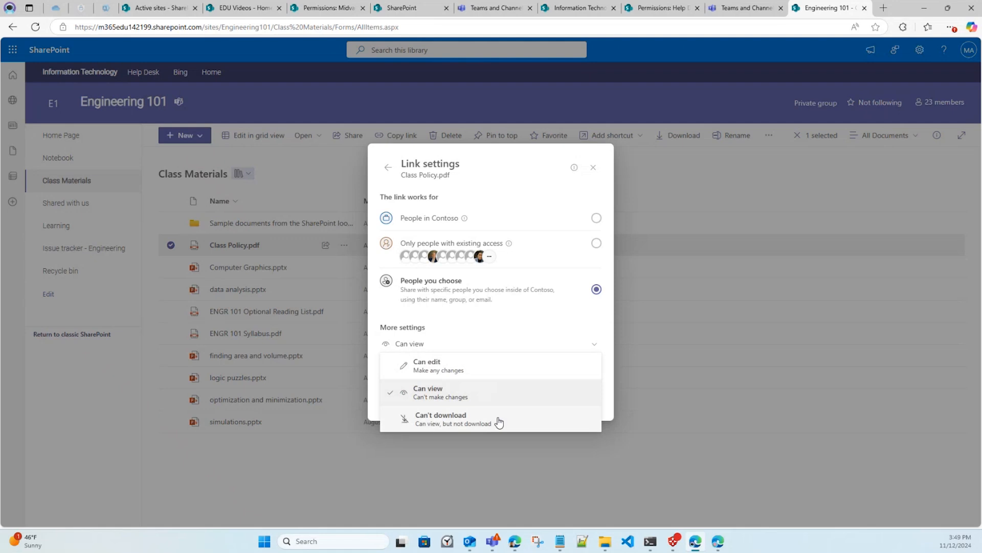
click(499, 422)
click(496, 343)
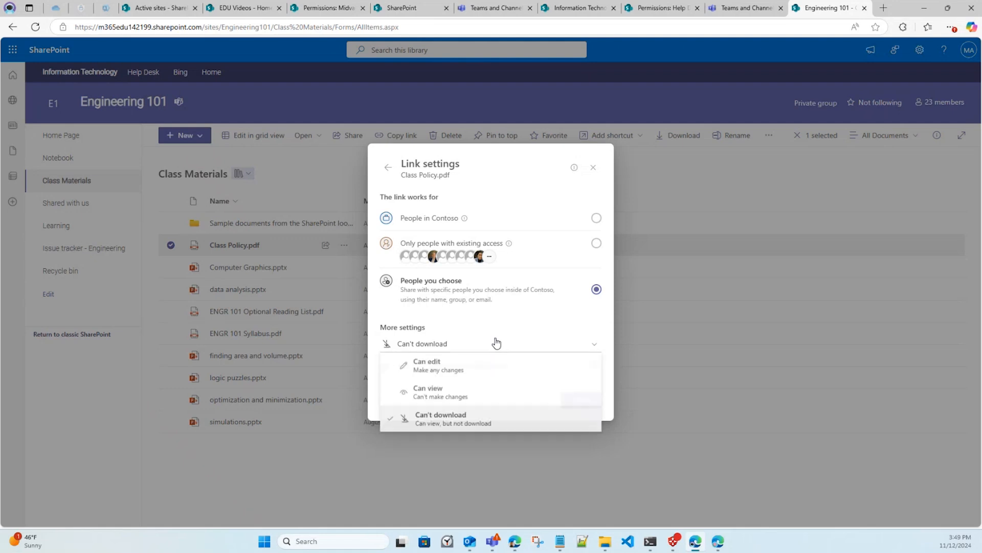
click(475, 391)
Step: Check the link's expiration date calendar without choosing a date, apply the link settings, and send the Class Policy.pdf invitation
click(485, 366)
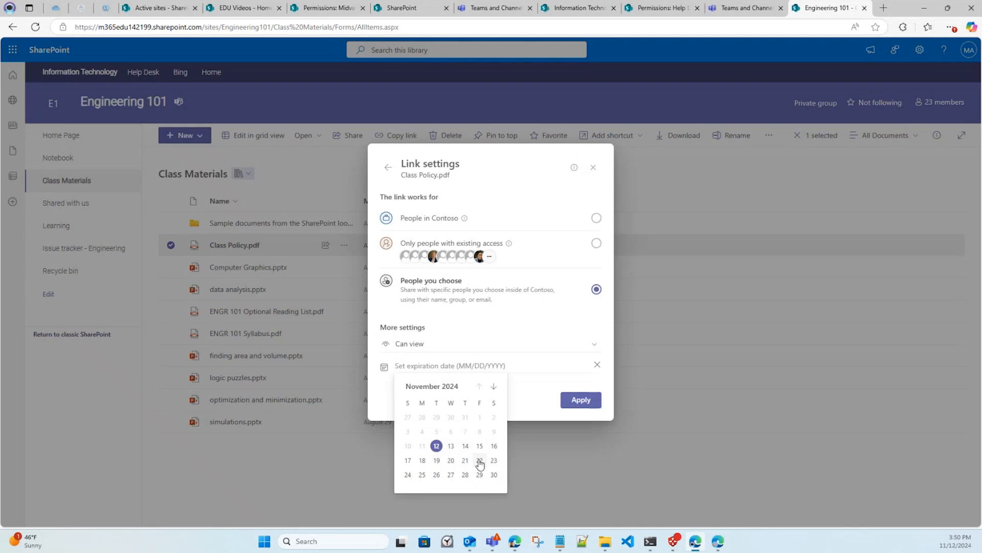
click(513, 314)
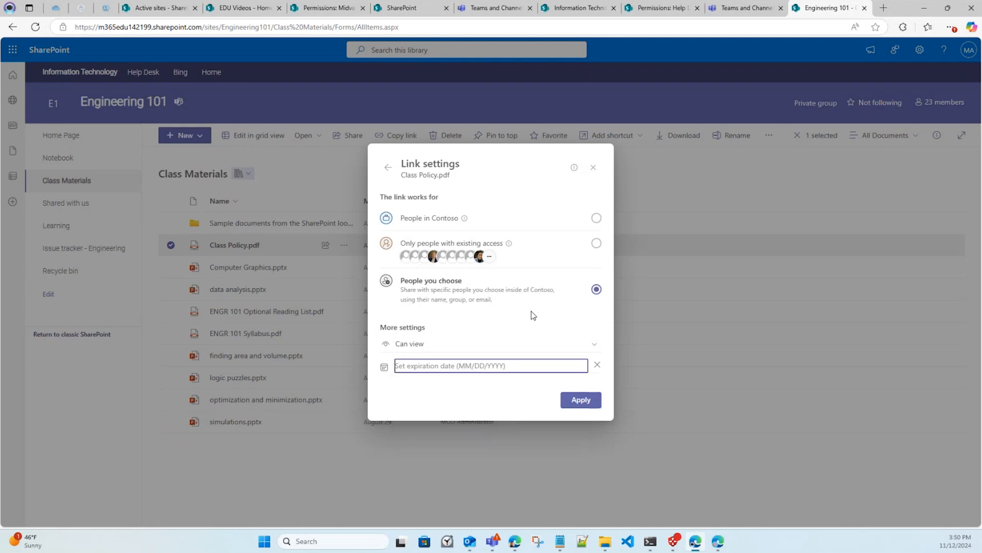
click(580, 401)
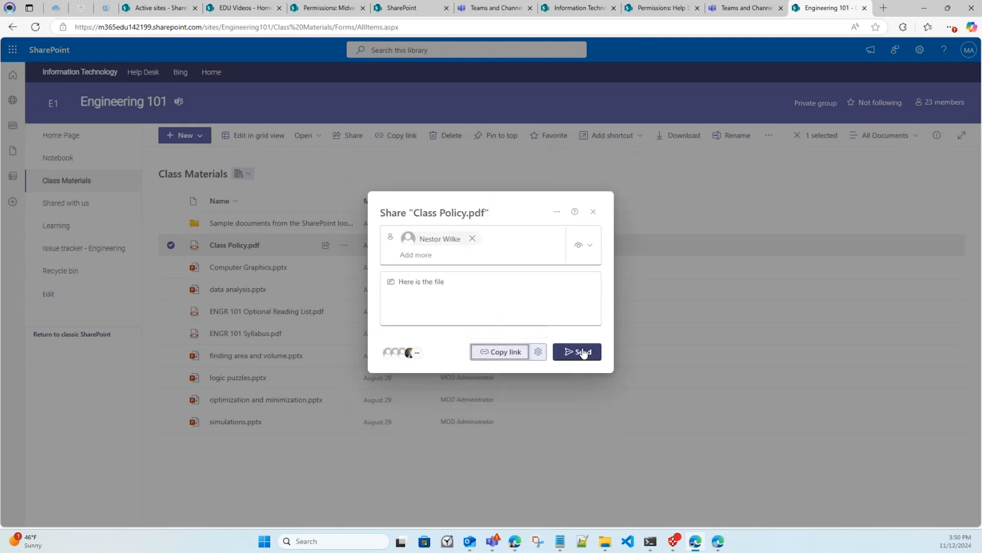
click(583, 353)
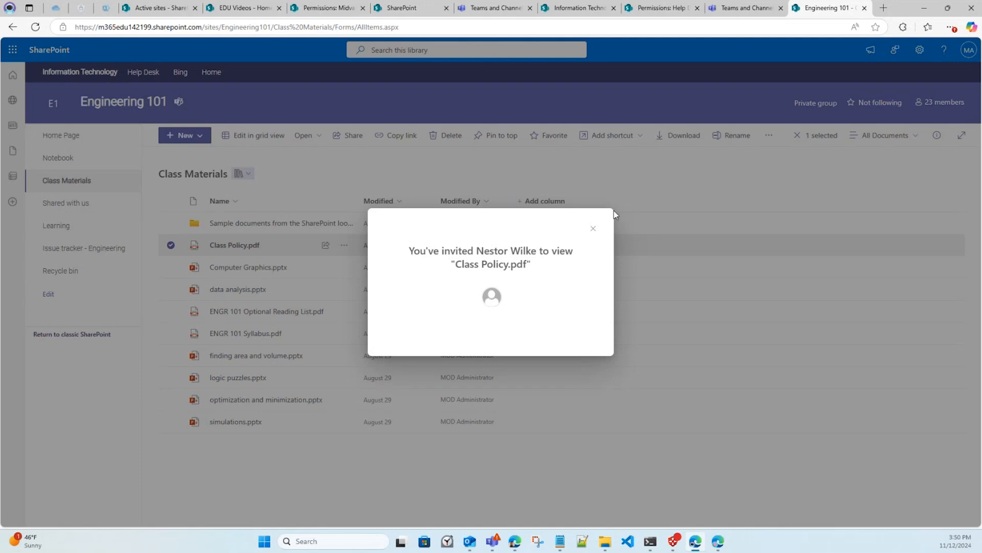
click(593, 229)
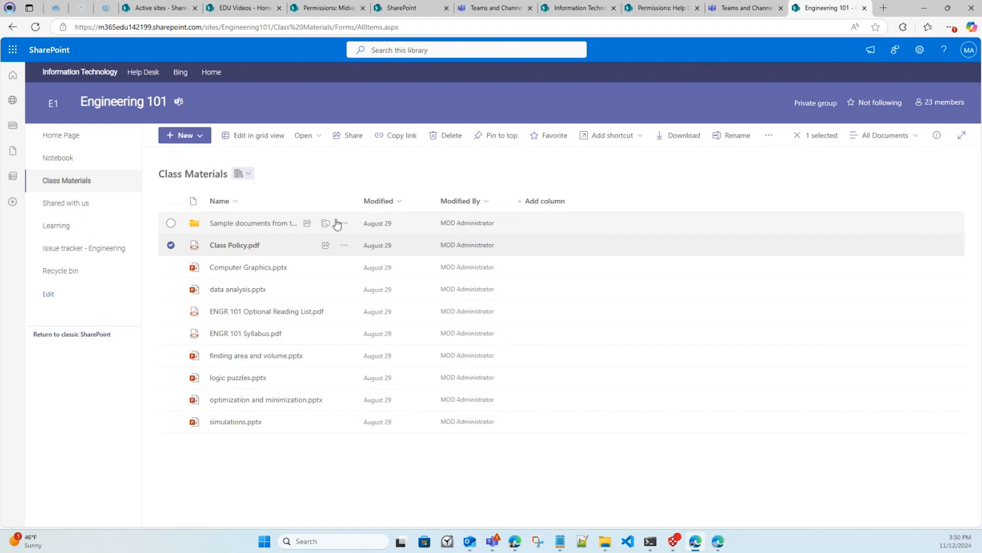
Step: View the sharing options of the Sample documents folder in Class Materials, and add the folder to Favorites
click(344, 223)
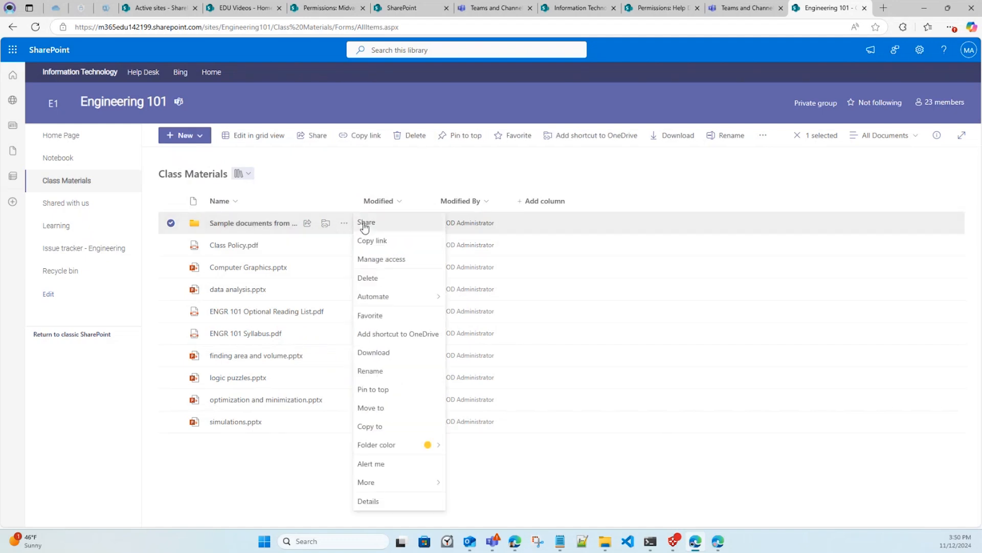
click(364, 222)
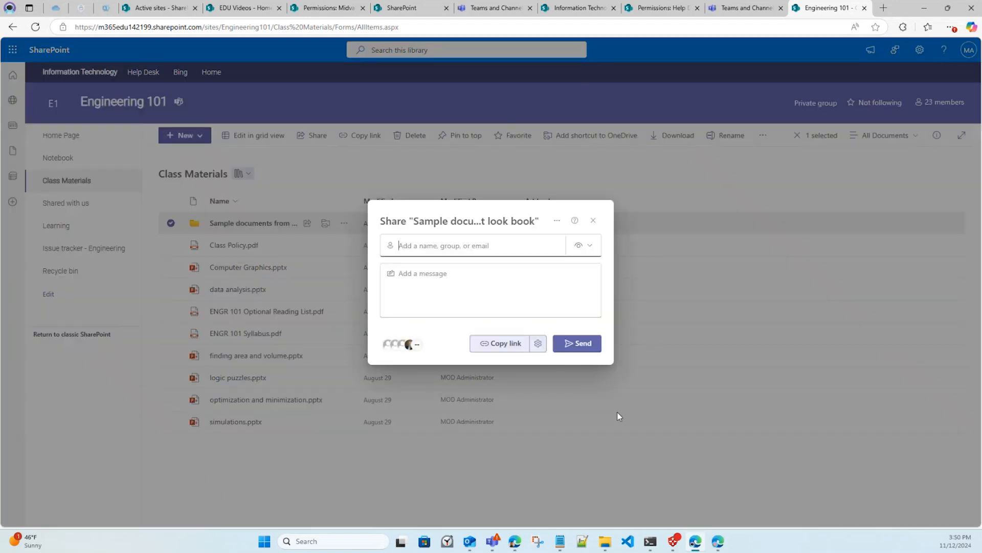
click(593, 220)
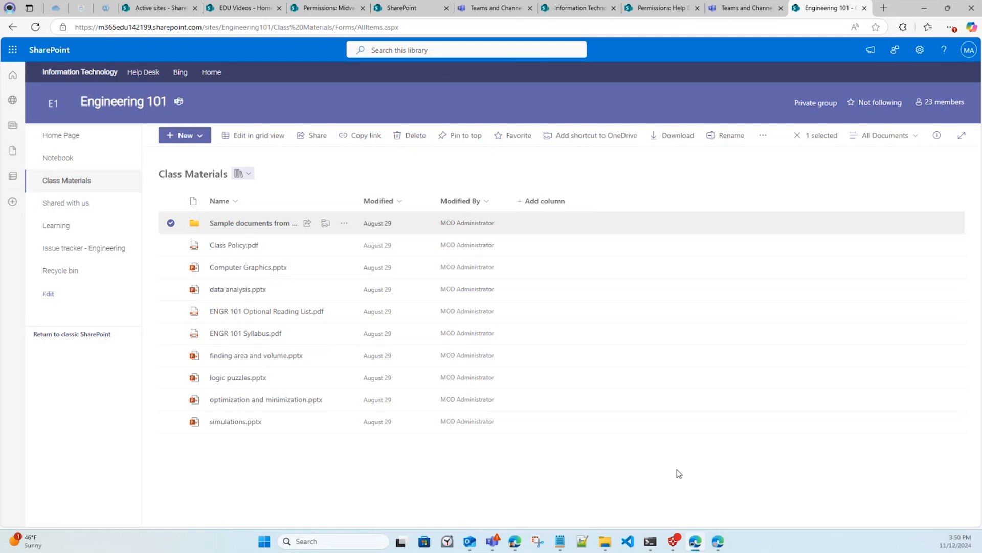
click(521, 145)
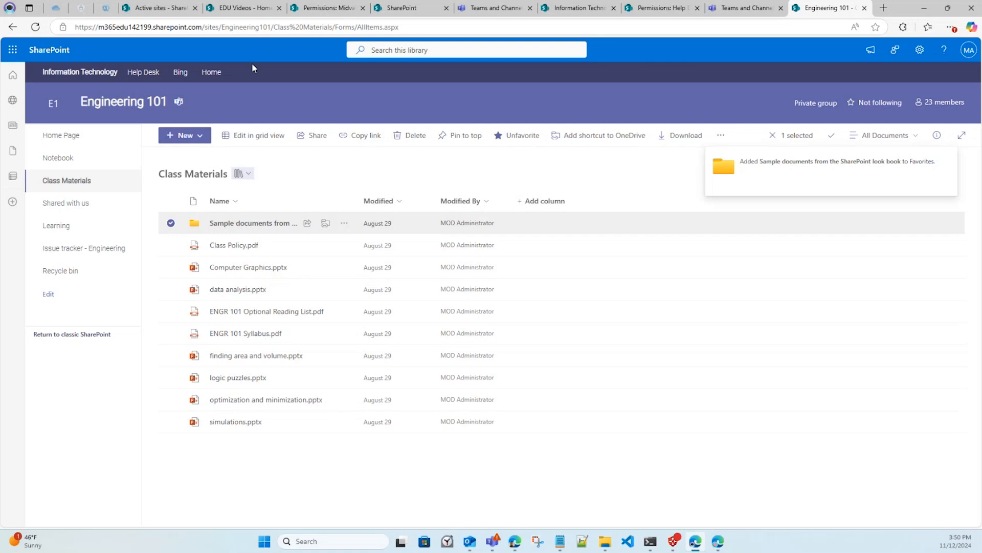
Step: Return to the SharePoint admin center's active sites and open OneDrive from there
click(177, 14)
click(12, 49)
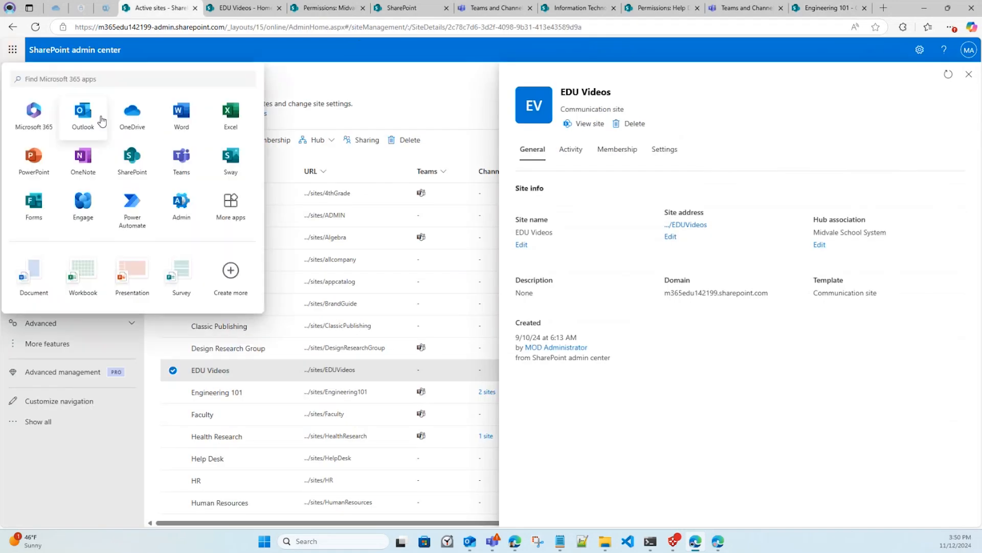
click(141, 121)
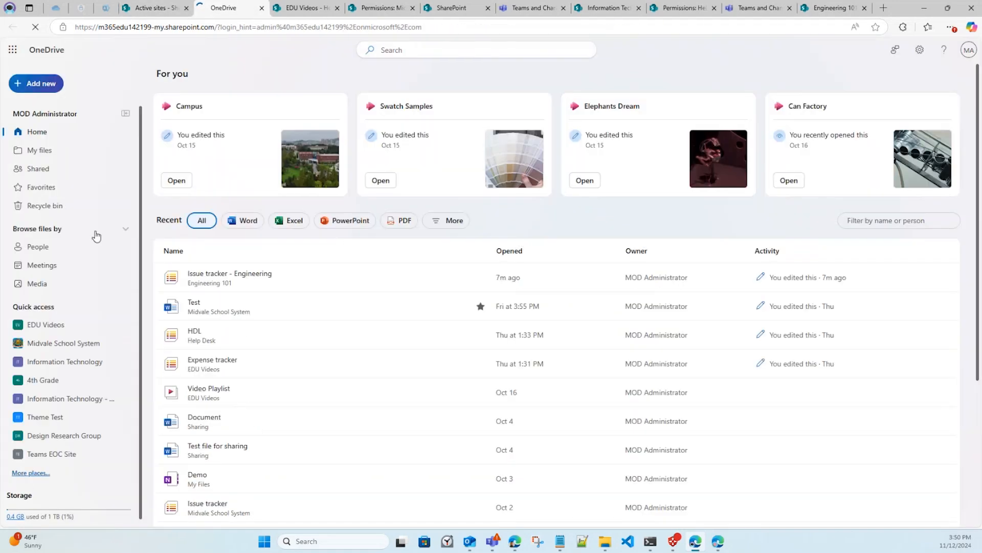
Step: View the OneDrive favorites, return to the Engineering 101 Class Materials library, and clear the folder selection
click(62, 188)
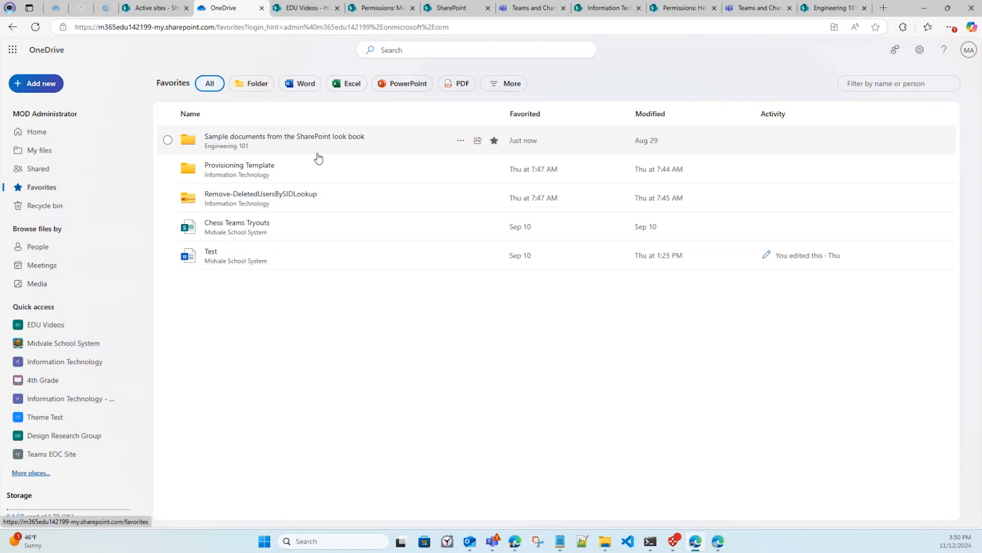
click(810, 5)
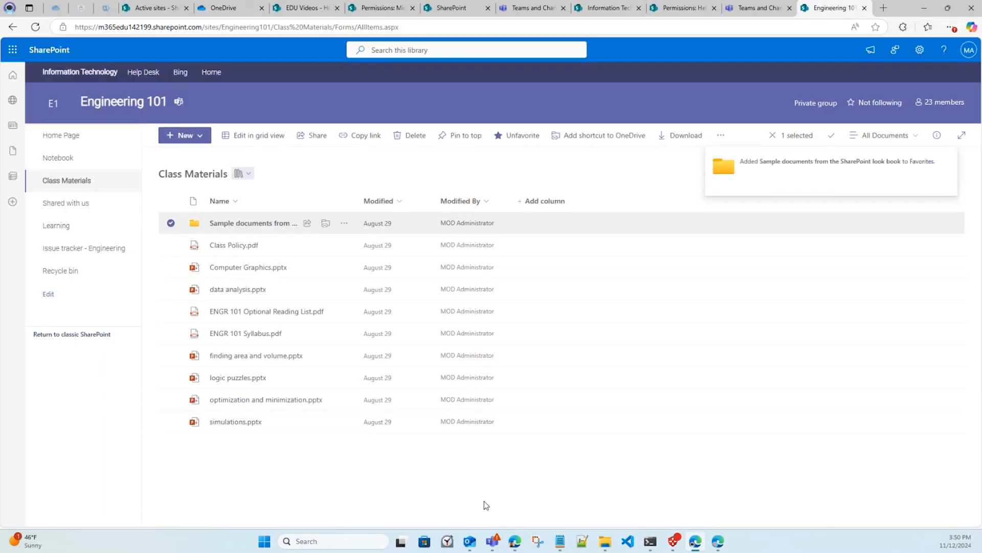
click(343, 441)
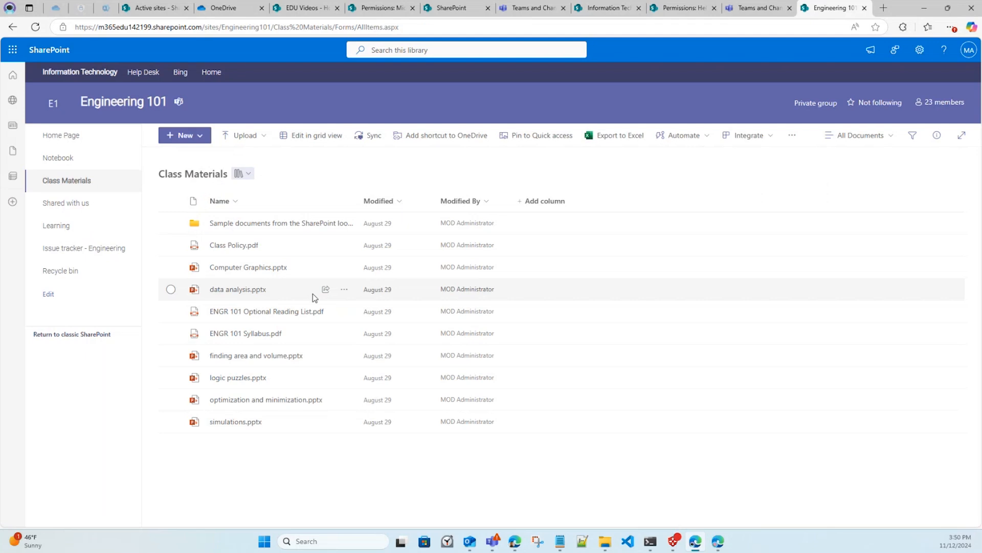
Step: View the version history of data analysis.pptx and the actions available for version 1.0, without restoring it
click(343, 291)
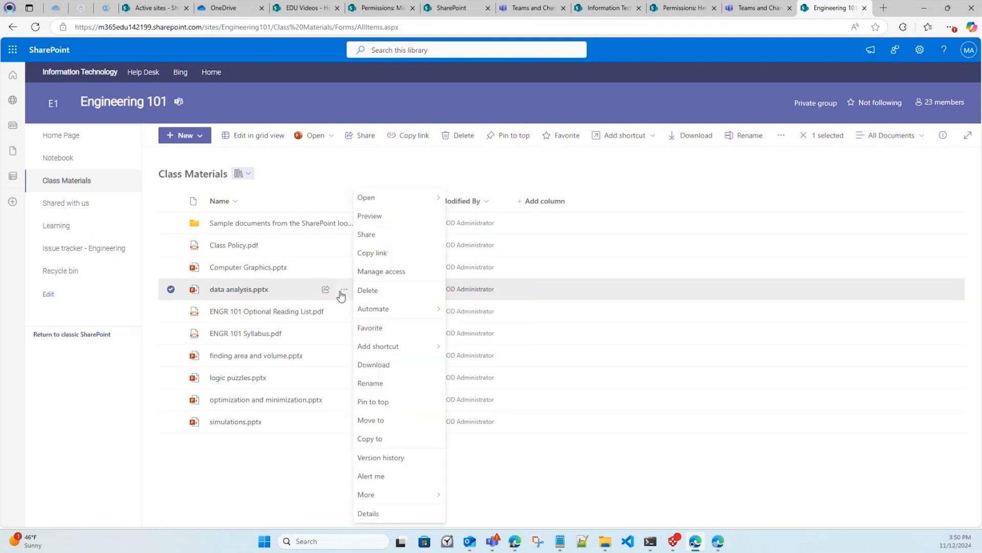
click(409, 458)
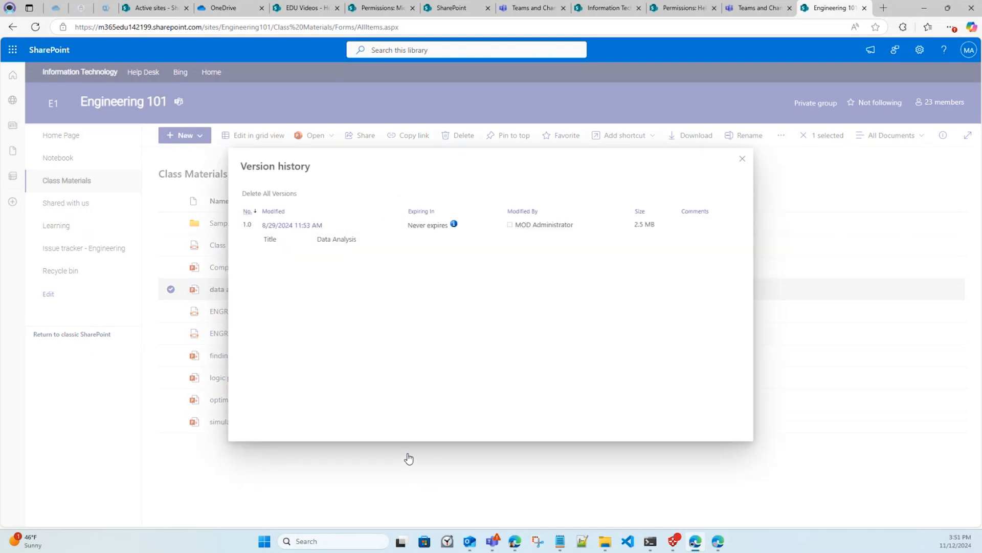
mouse_move(297, 228)
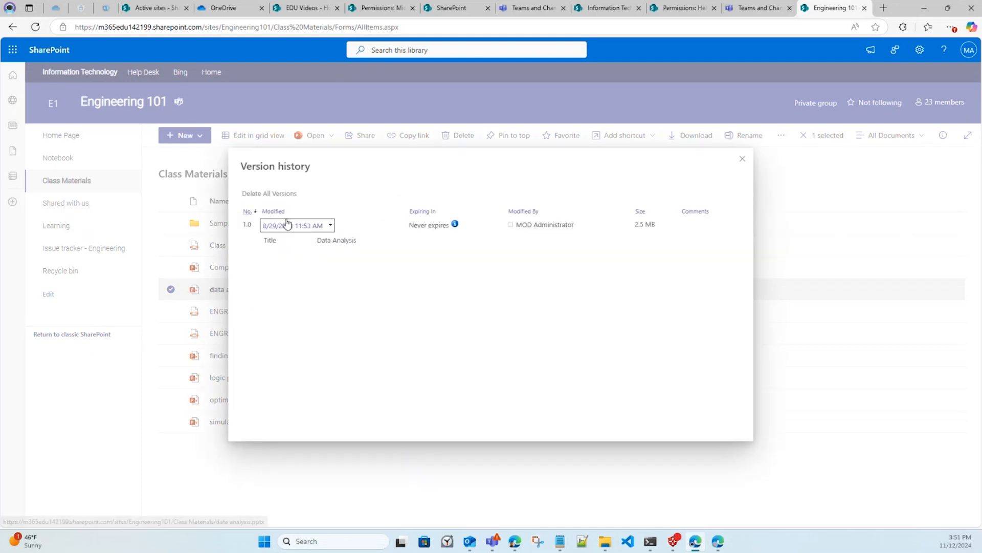
click(330, 226)
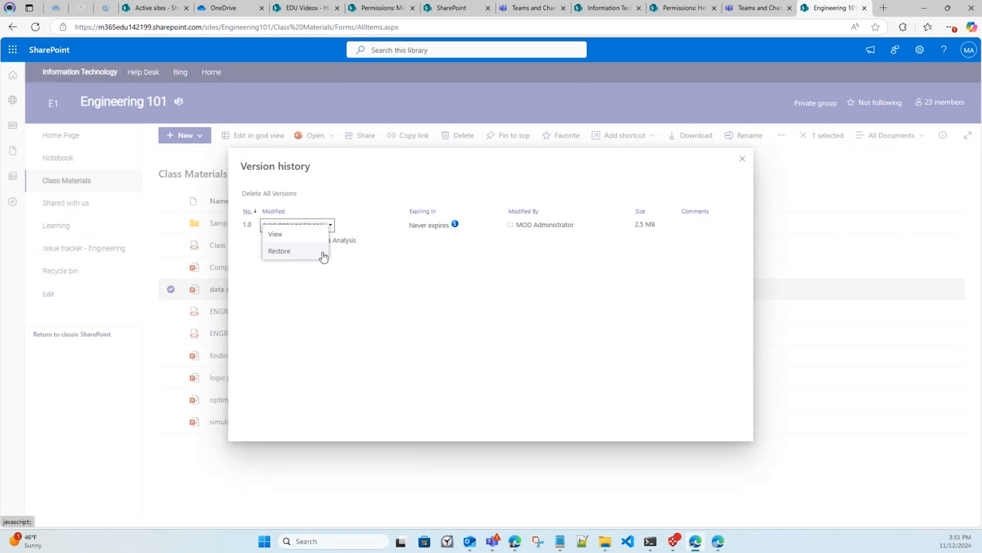
click(348, 222)
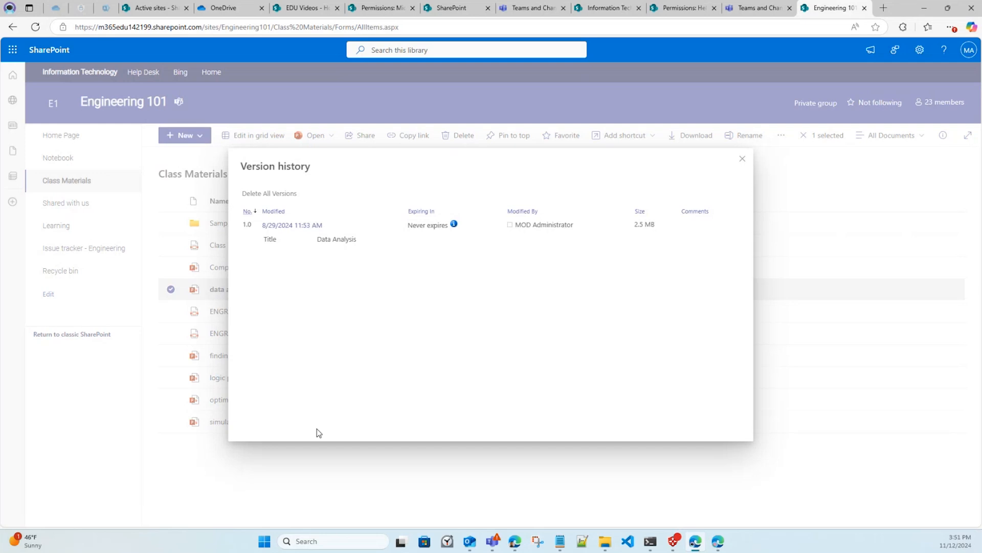
click(739, 165)
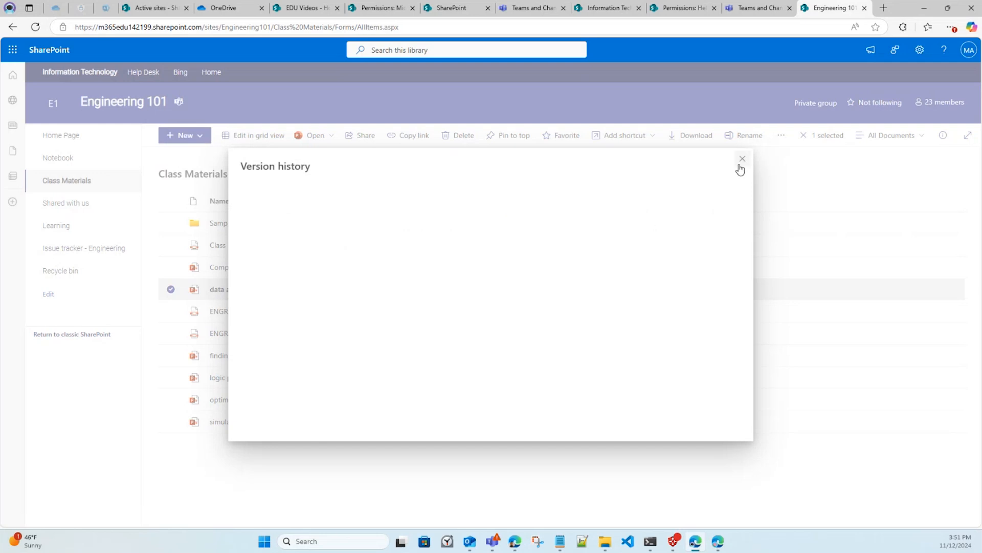
Step: Review the versioning settings of the Class Materials library, cancel without changes, and return to the library's files
click(920, 50)
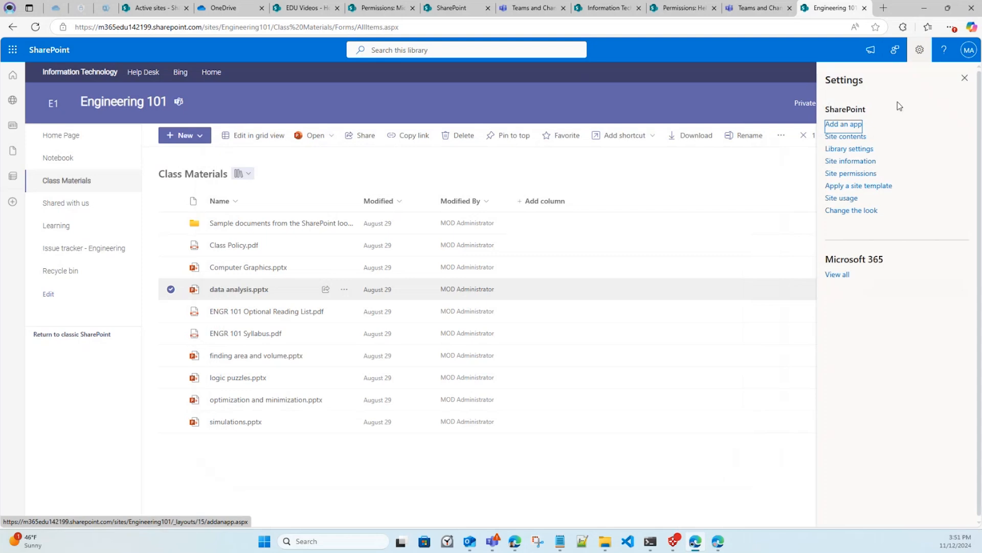
click(869, 150)
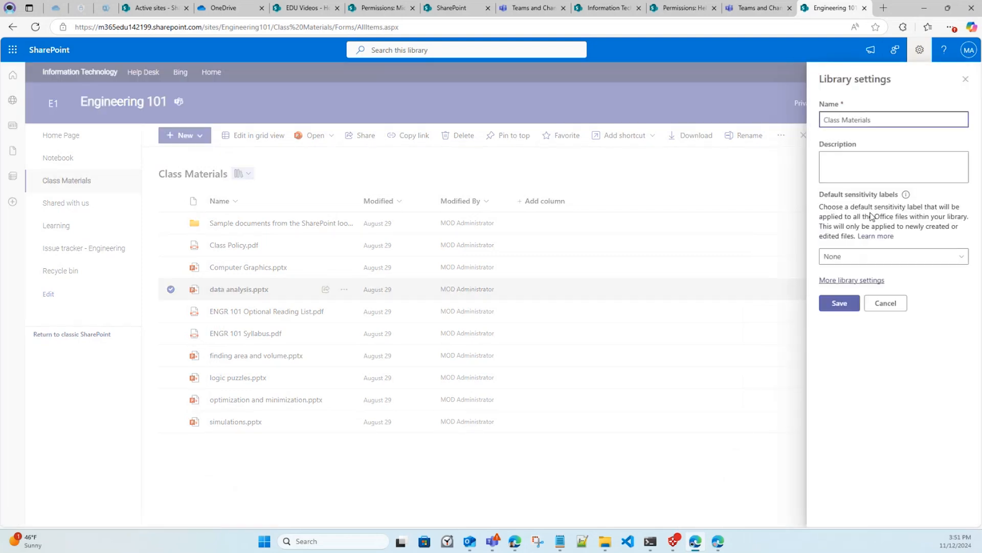
click(861, 281)
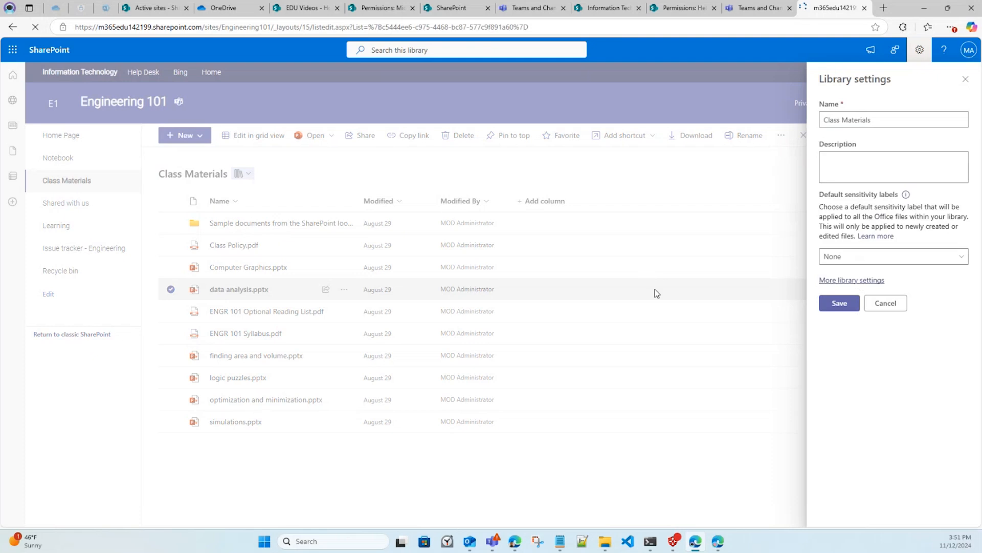
click(164, 235)
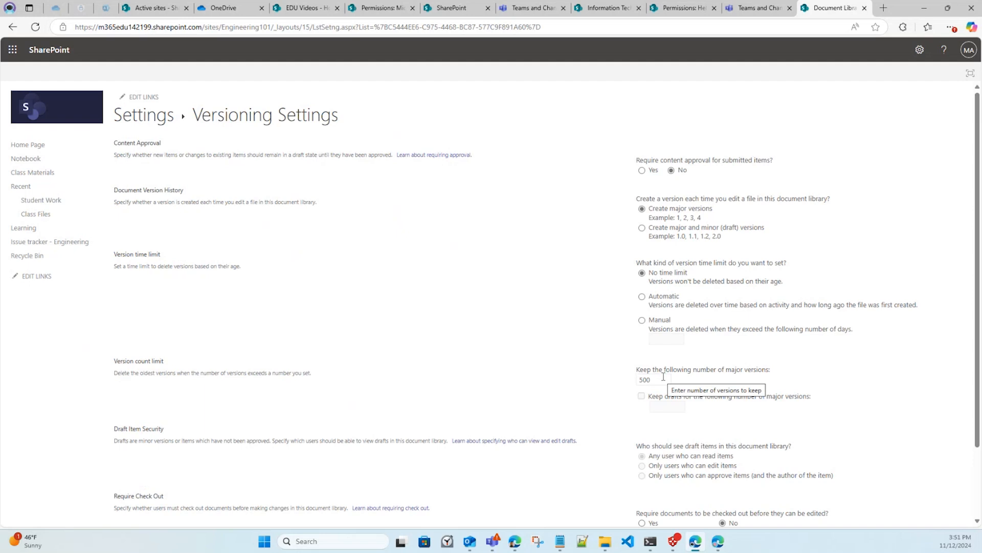
scroll(663, 377, down, 3)
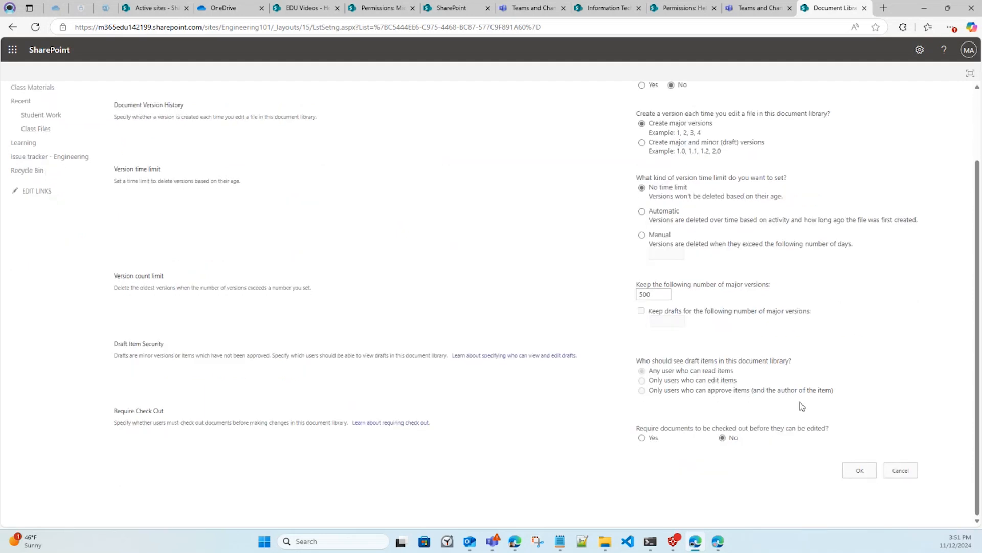
click(899, 467)
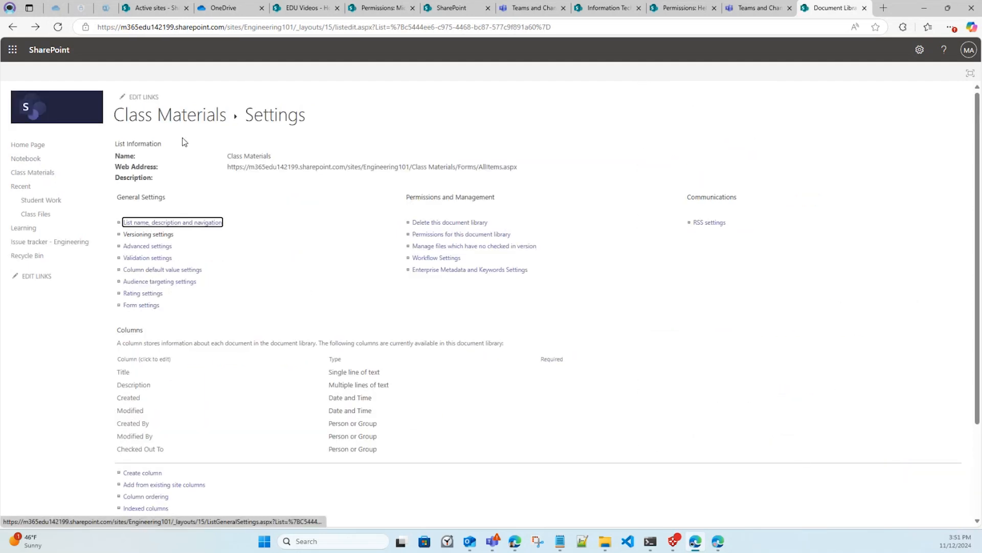
click(10, 29)
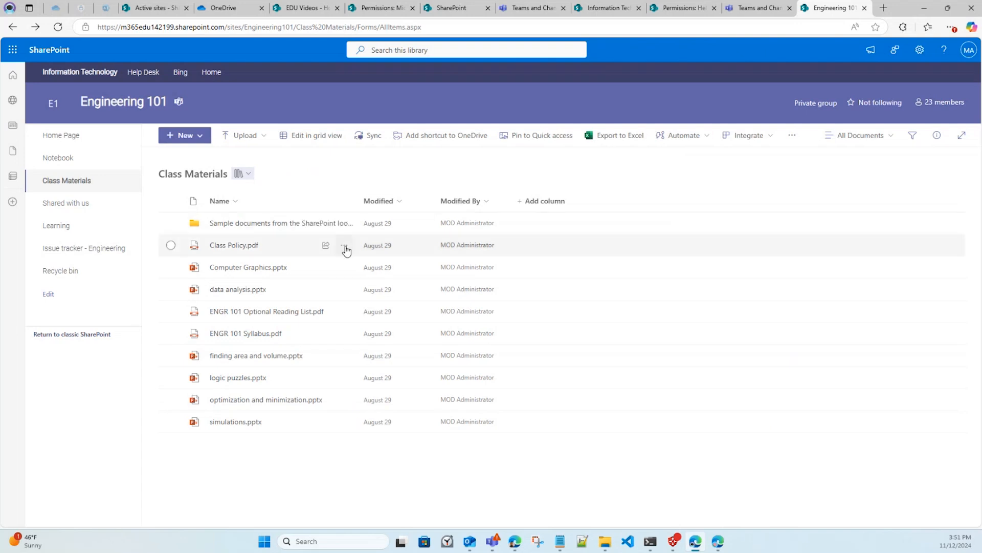
Step: Review the alert options for Class Policy.pdf from both of the file's action lists, closing them without creating an alert
click(345, 246)
mouse_move(401, 352)
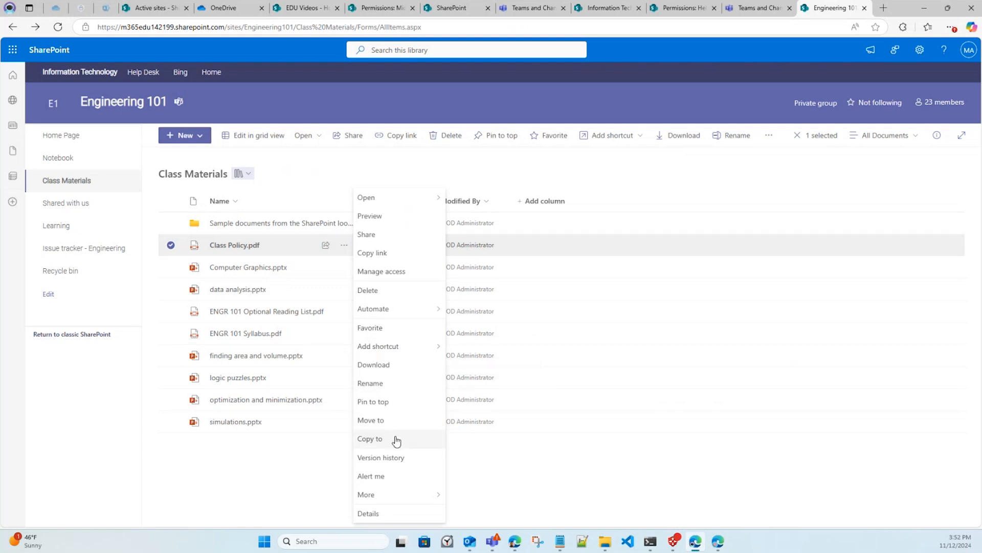
click(404, 476)
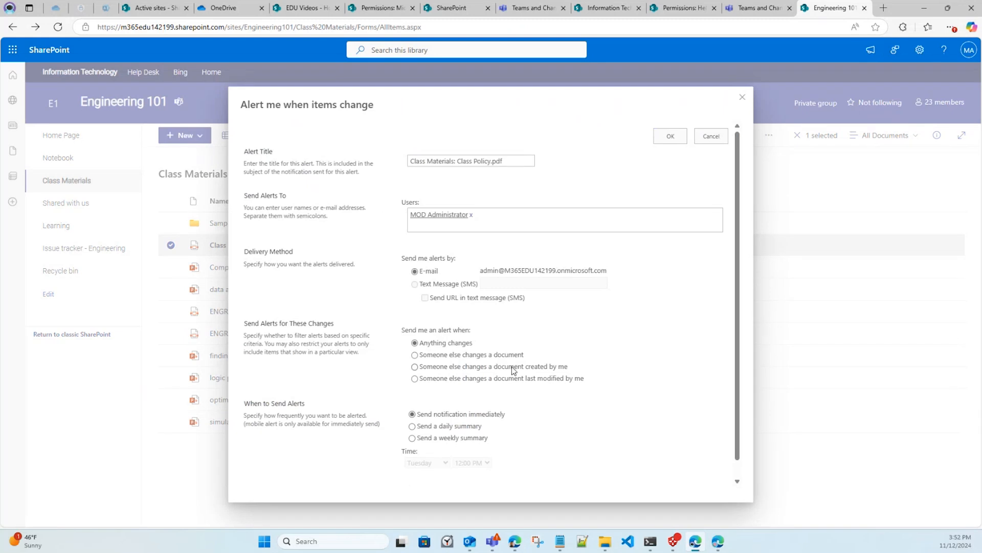
click(742, 97)
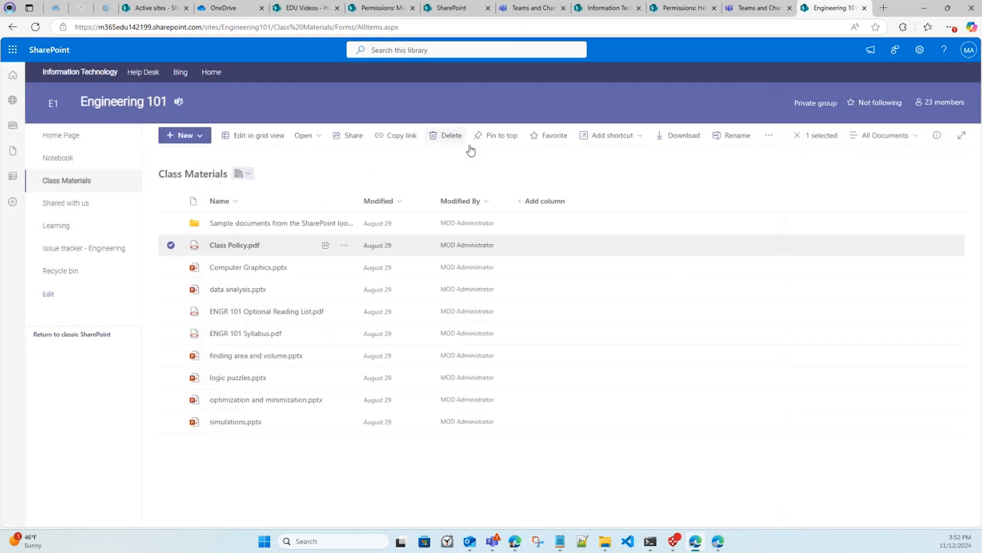
click(766, 136)
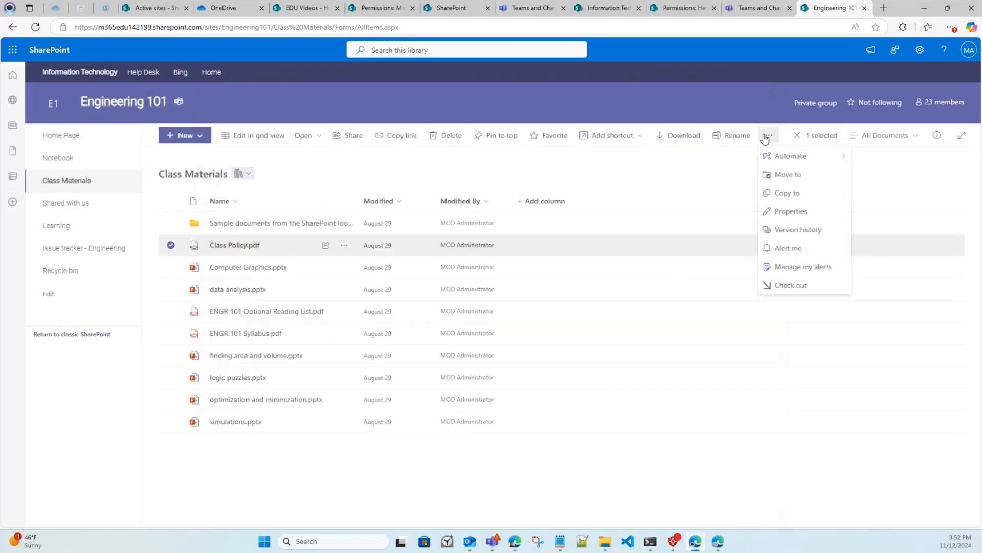
click(803, 251)
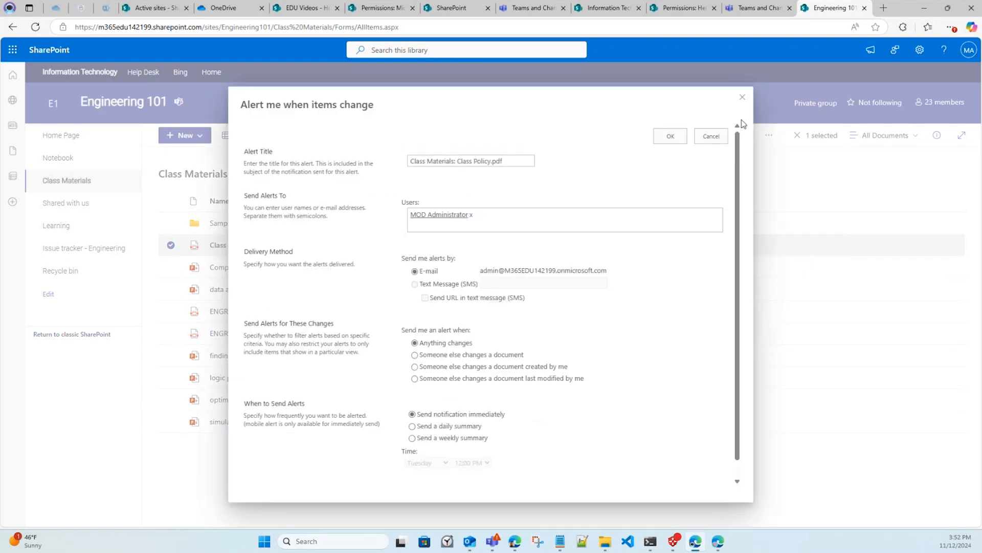
click(742, 97)
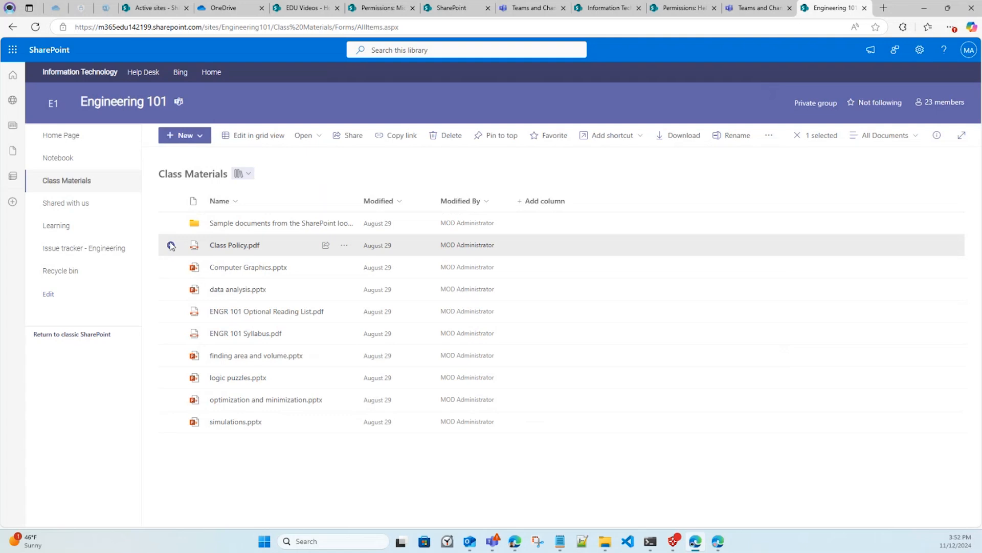
Step: Start an alert for the whole Class Materials library and set it to send a daily summary at 8:00 AM
click(793, 135)
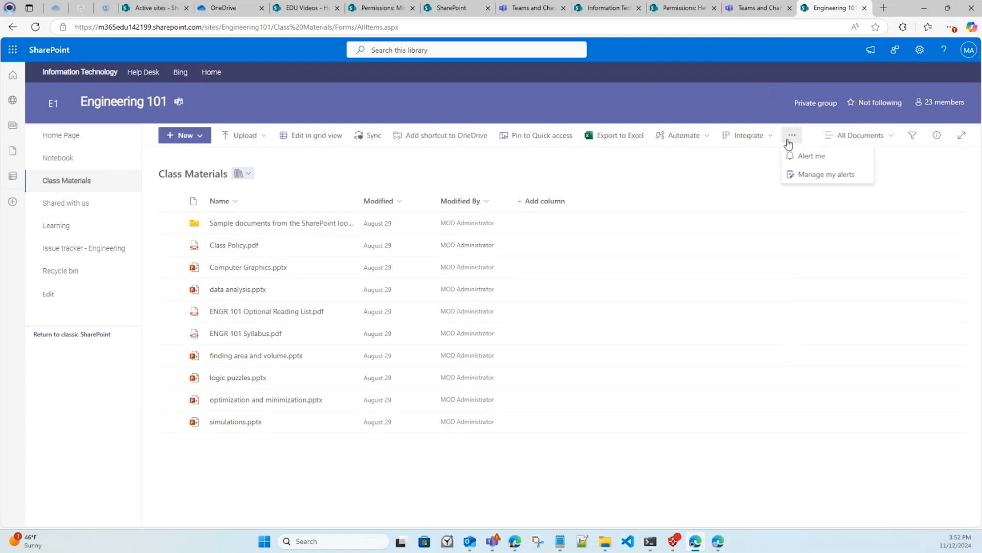
click(804, 156)
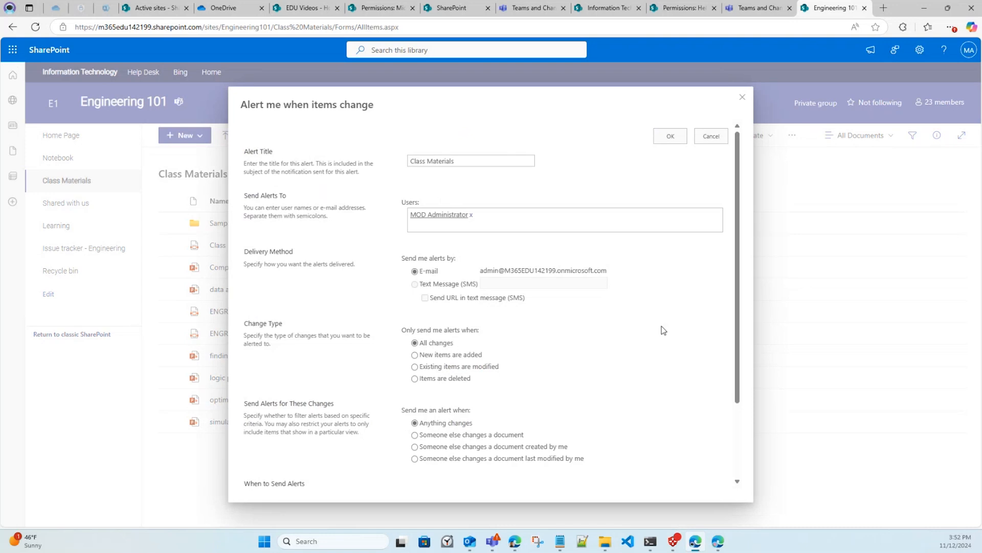
scroll(663, 330, down, 2)
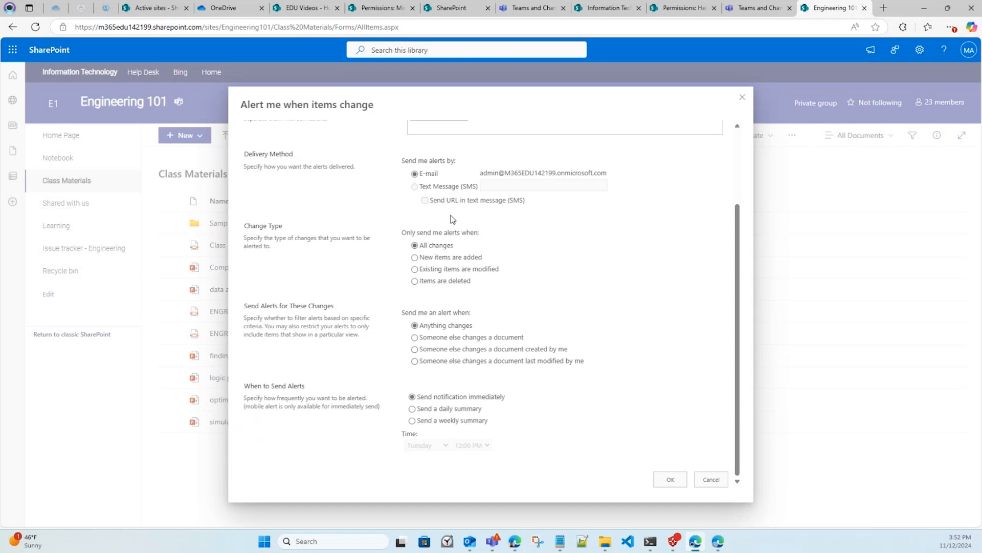
scroll(450, 245, up, 3)
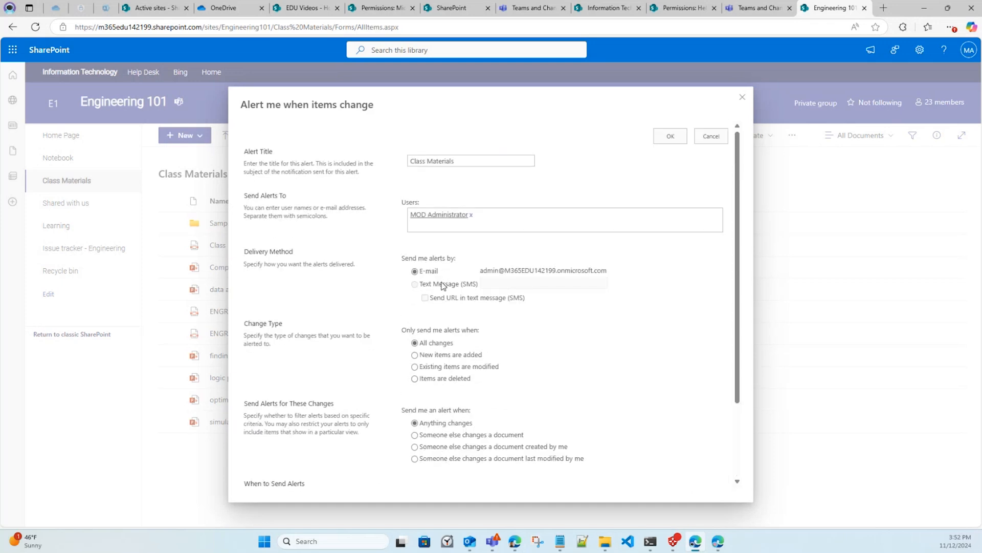
scroll(446, 289, down, 1)
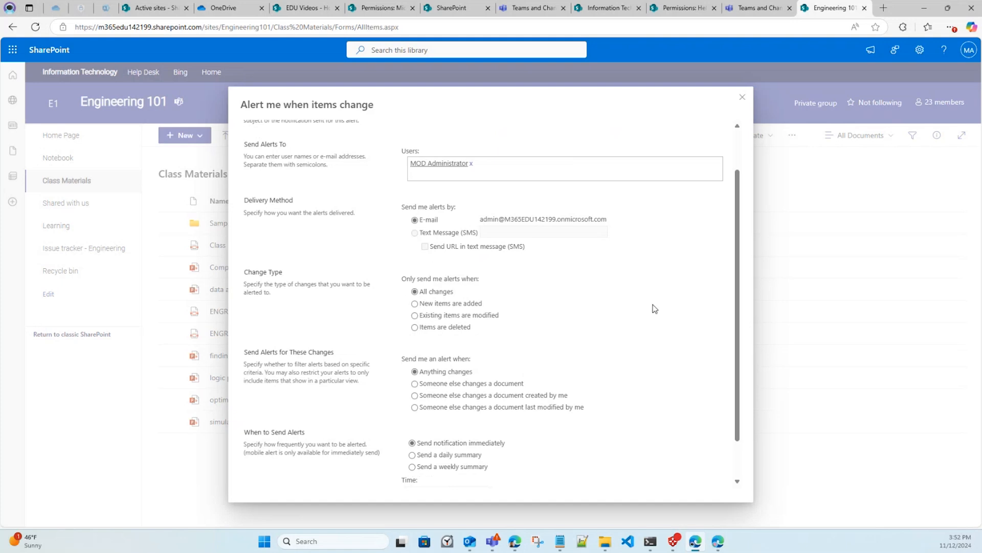
scroll(655, 309, down, 1)
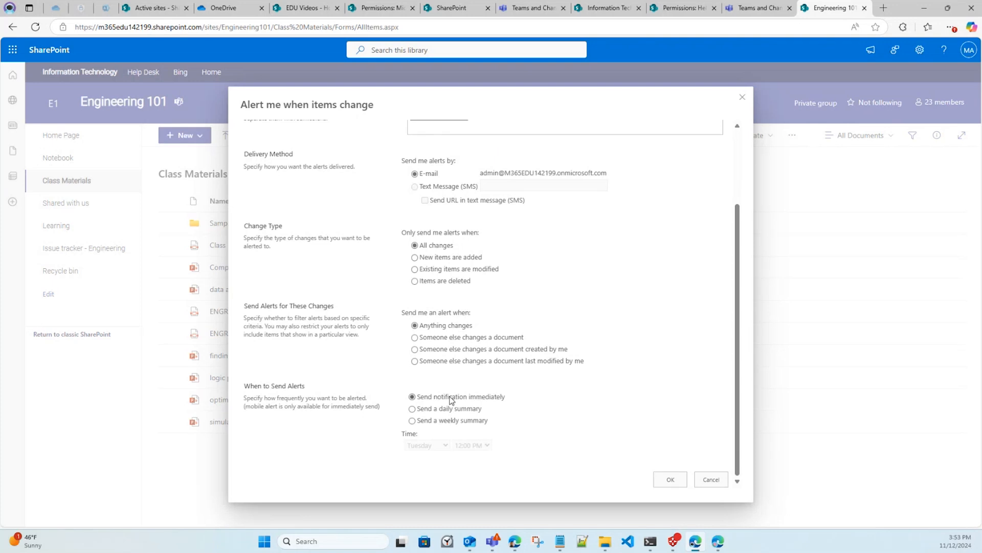
click(445, 413)
click(487, 445)
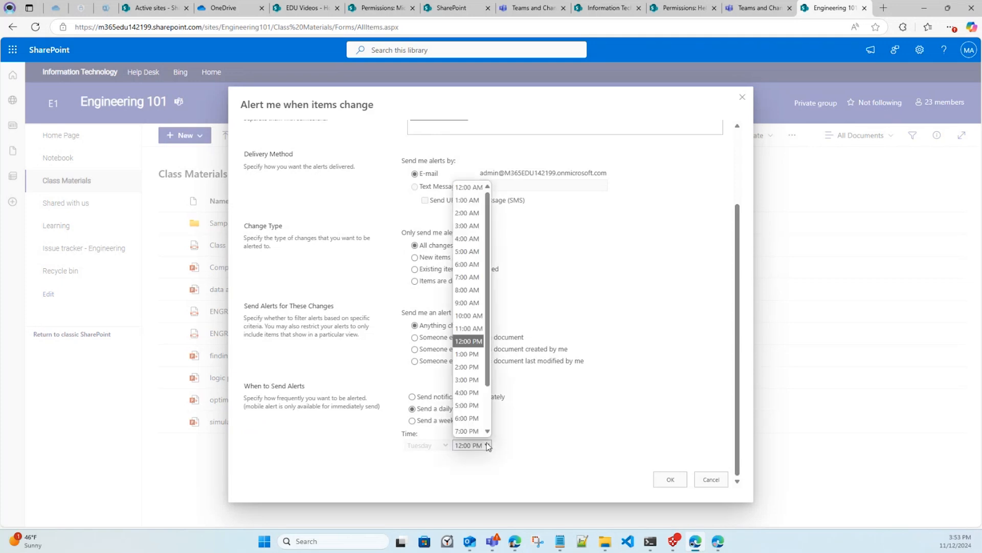
click(467, 290)
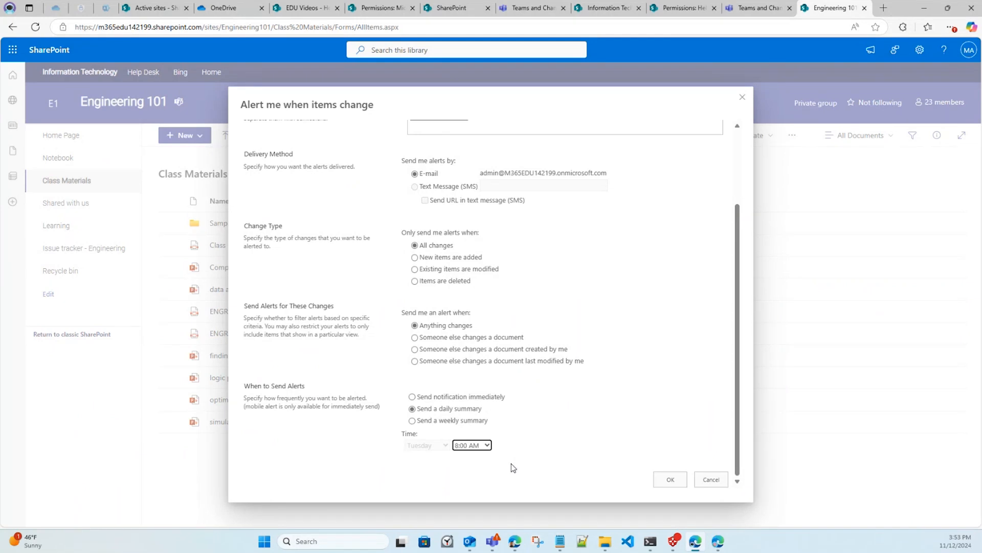
Step: Switch the Class Materials alert to a weekly summary, choose its weekday, and save the alert
click(471, 421)
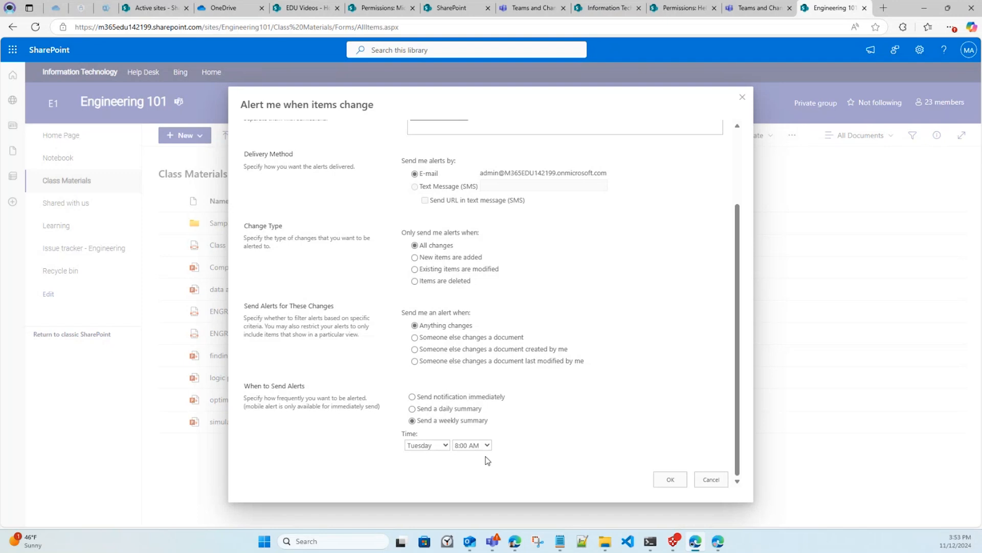
click(446, 447)
click(442, 372)
click(674, 484)
click(667, 479)
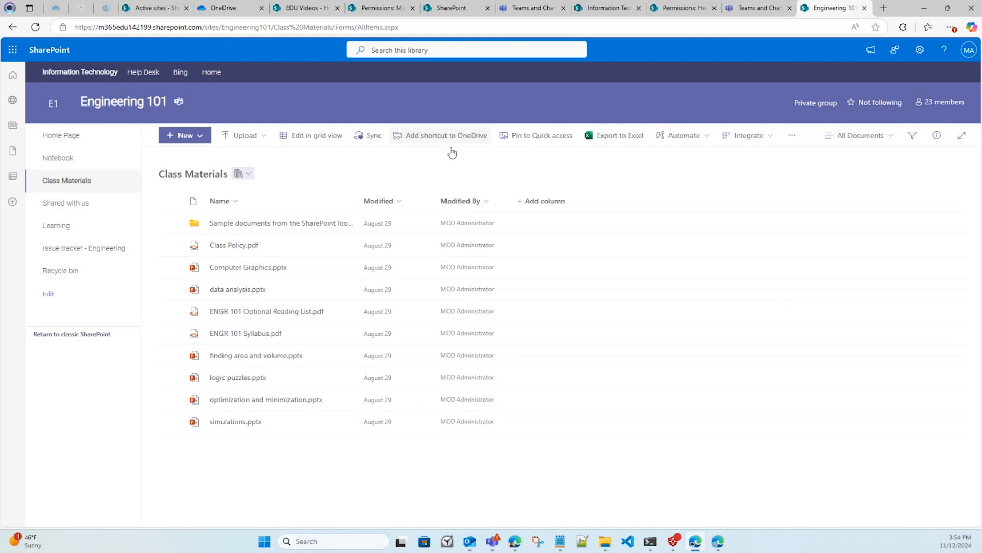
Step: Open the Issue tracker - Engineering list from the Engineering 101 site contents
click(921, 54)
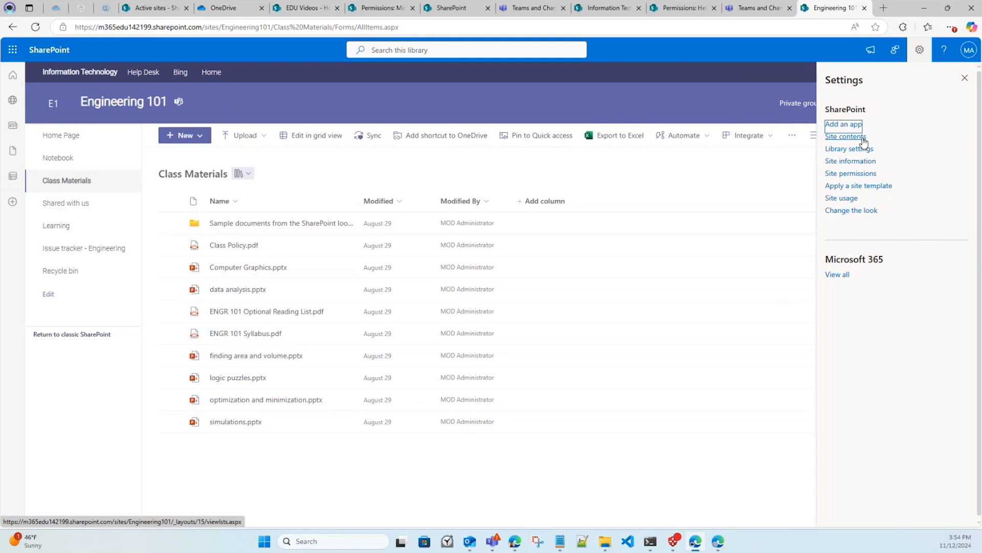
click(862, 138)
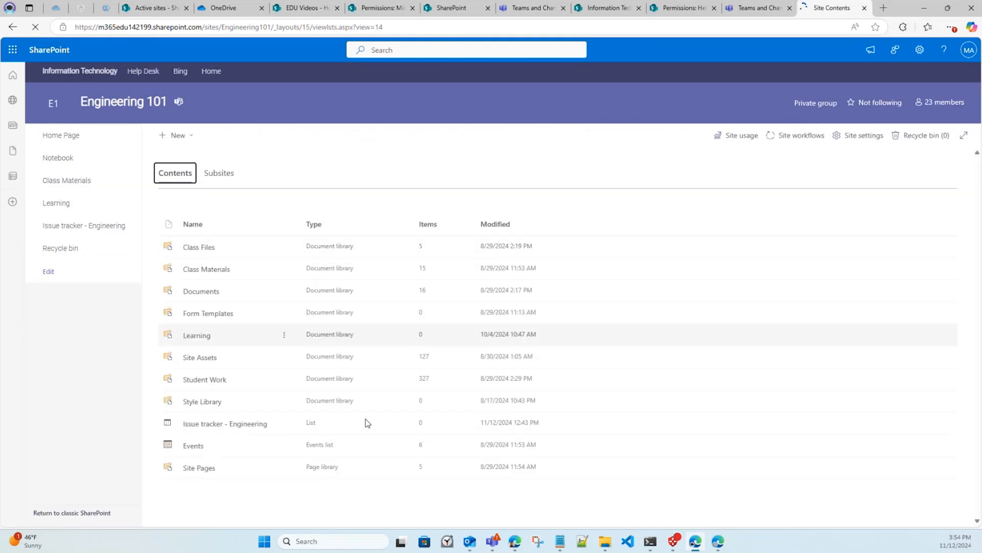
click(244, 425)
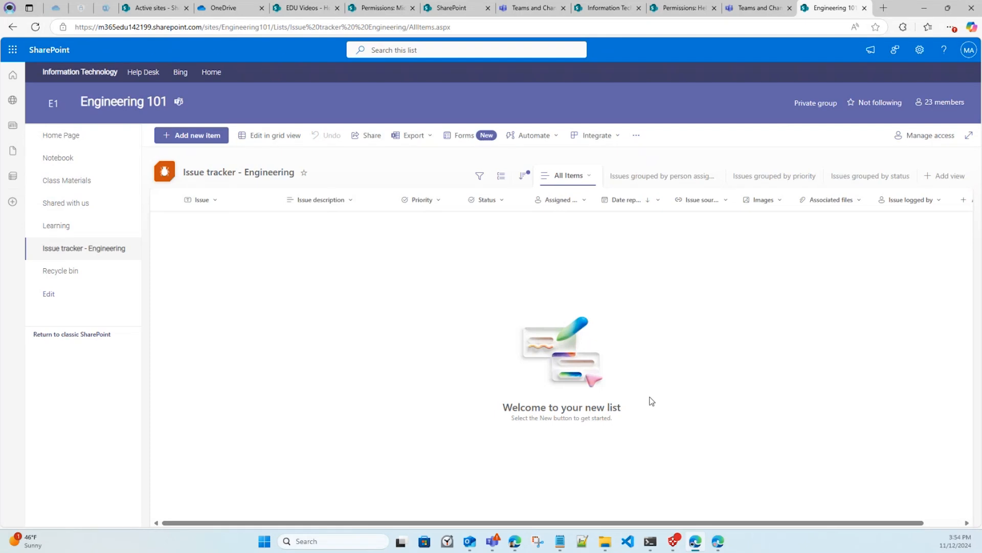
Step: Start a new list item with issue TEST, description "This is a test" and date reported 11/5/2024
click(214, 136)
click(389, 163)
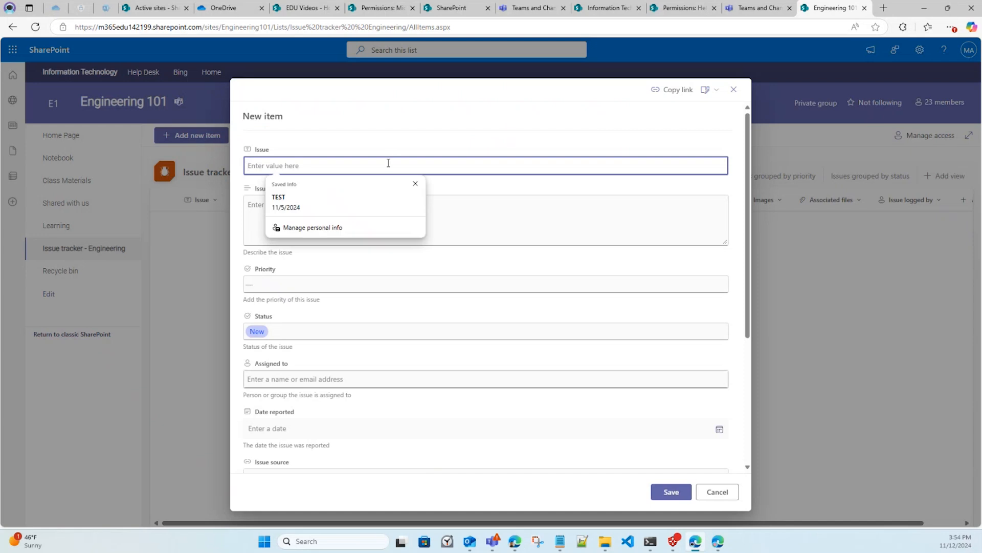
text(111)
key(BackSpace)
key(BackSpace)
key(BackSpace)
text(TEST)
click(375, 204)
click(371, 217)
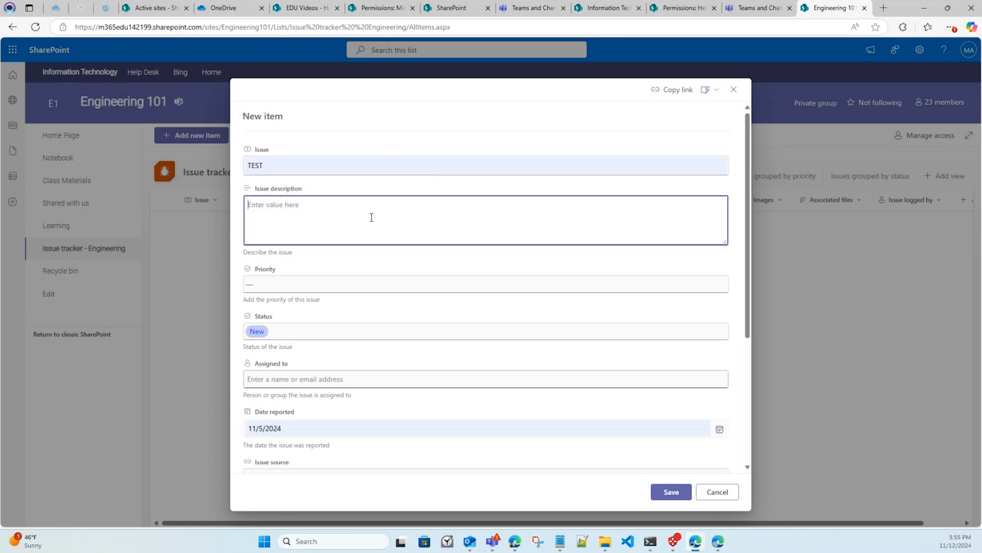
text(This is a tes ta test)
Step: Set the new issue's priority to Critical and fill in the person it is assigned to
click(345, 285)
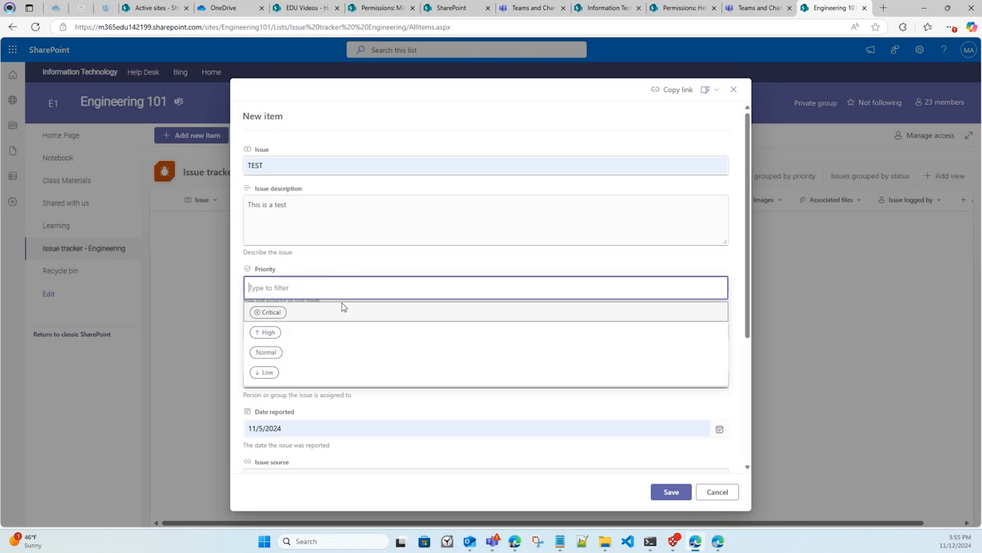
click(322, 312)
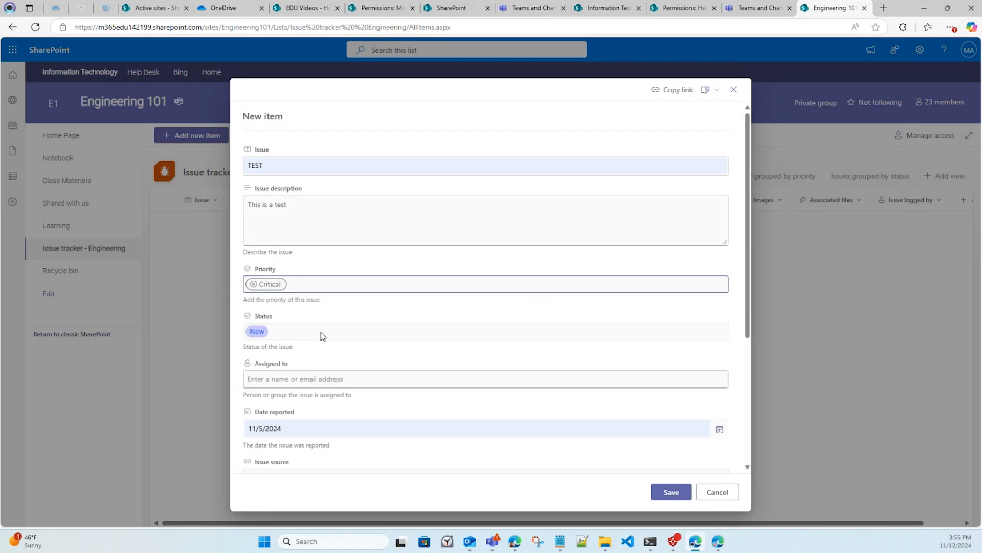
click(315, 380)
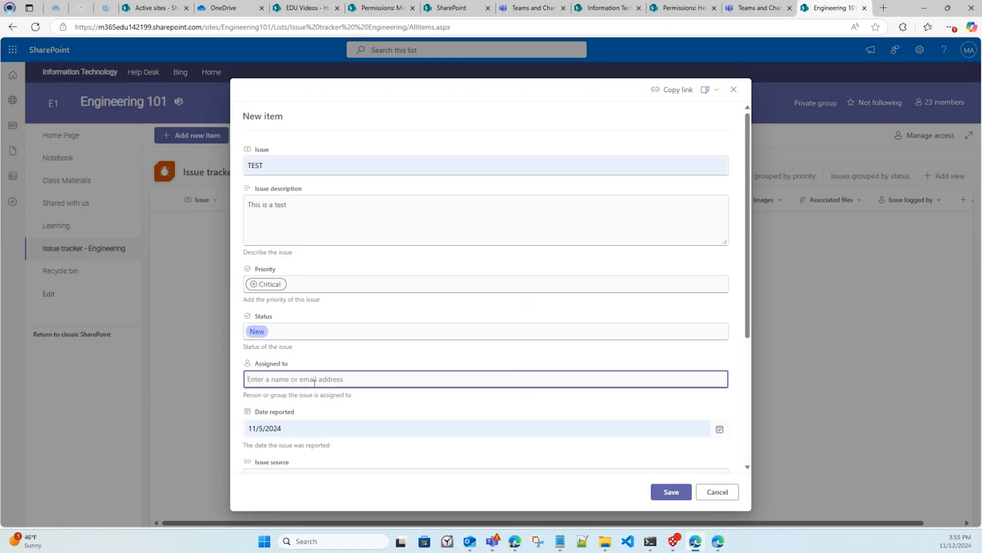
text(Nest)
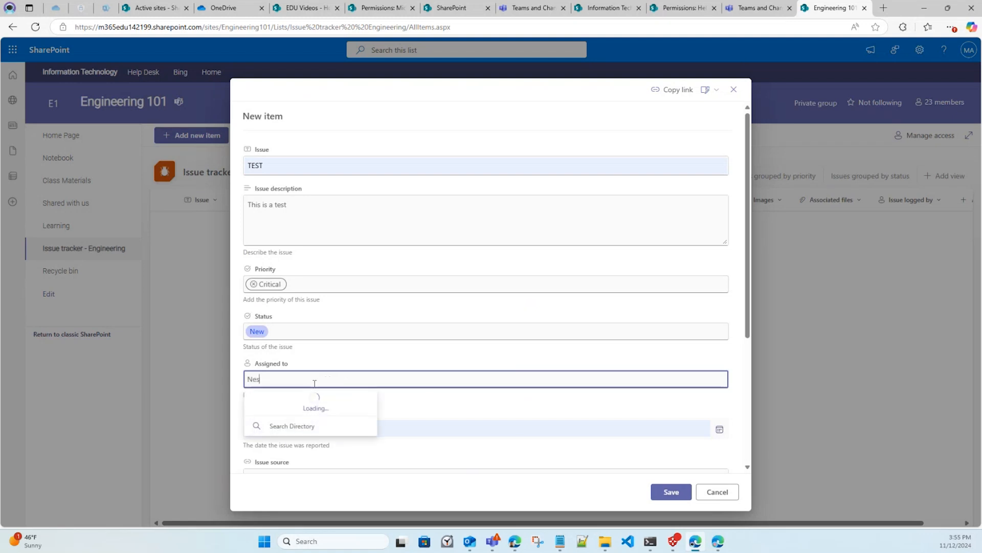
click(307, 403)
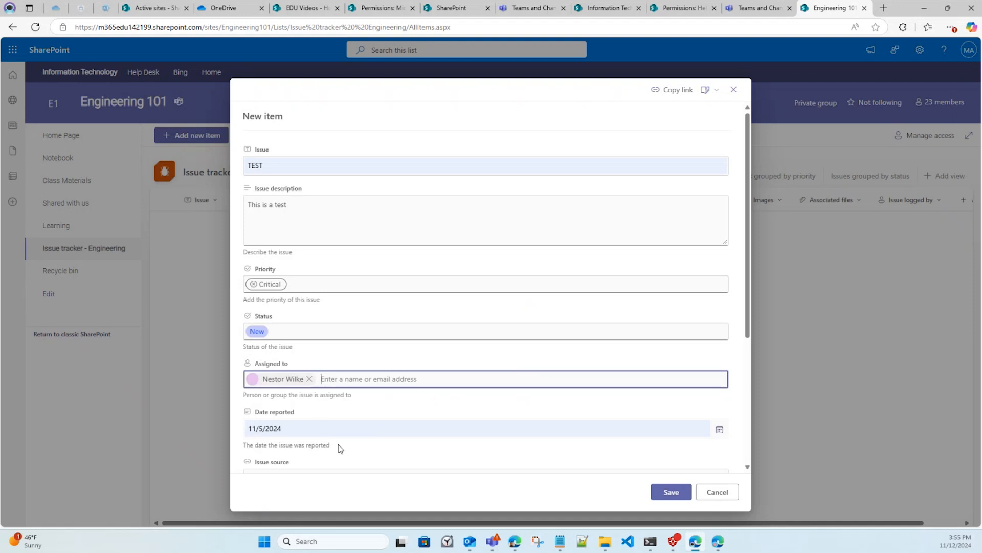
Step: Fill in the person who logged the issue and save the new item
scroll(338, 443, down, 2)
click(336, 377)
scroll(338, 389, down, 2)
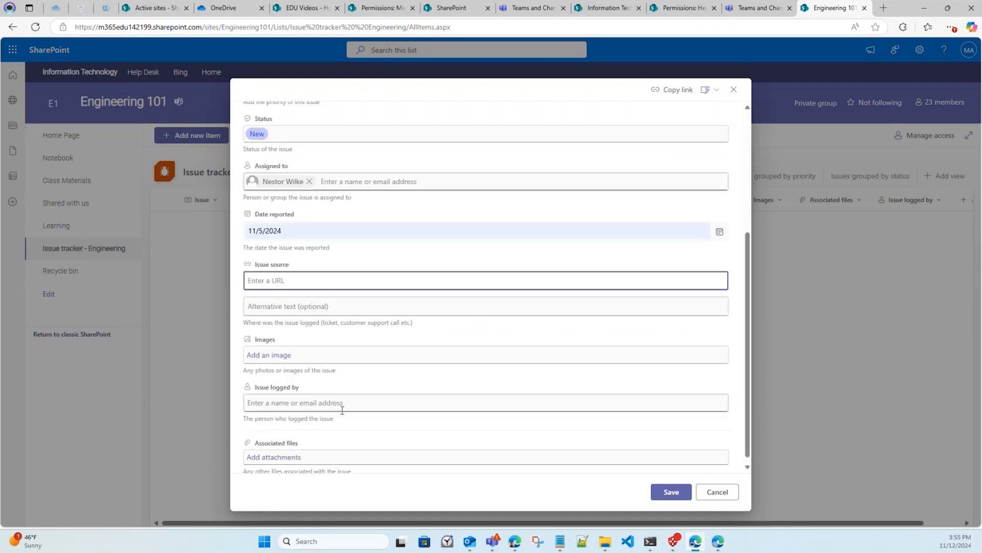
click(336, 396)
text(Cara)
click(352, 421)
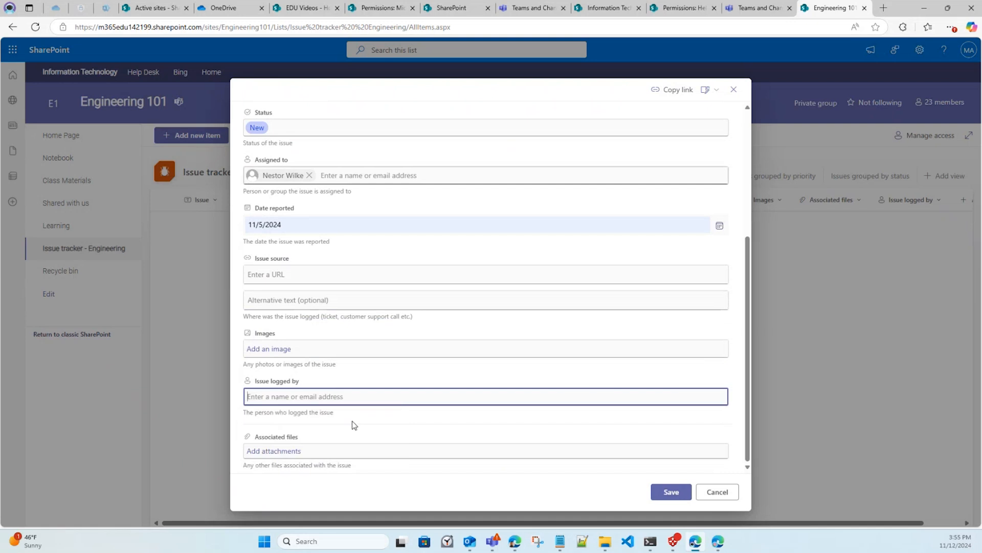
click(665, 491)
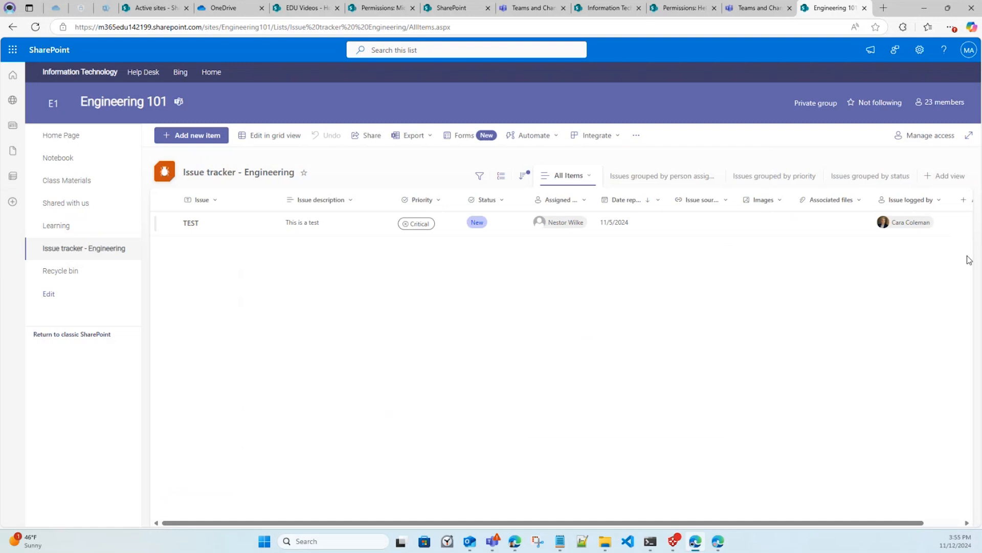
Step: Review the list's export options and the blank new-item form, closing both without making changes
click(432, 136)
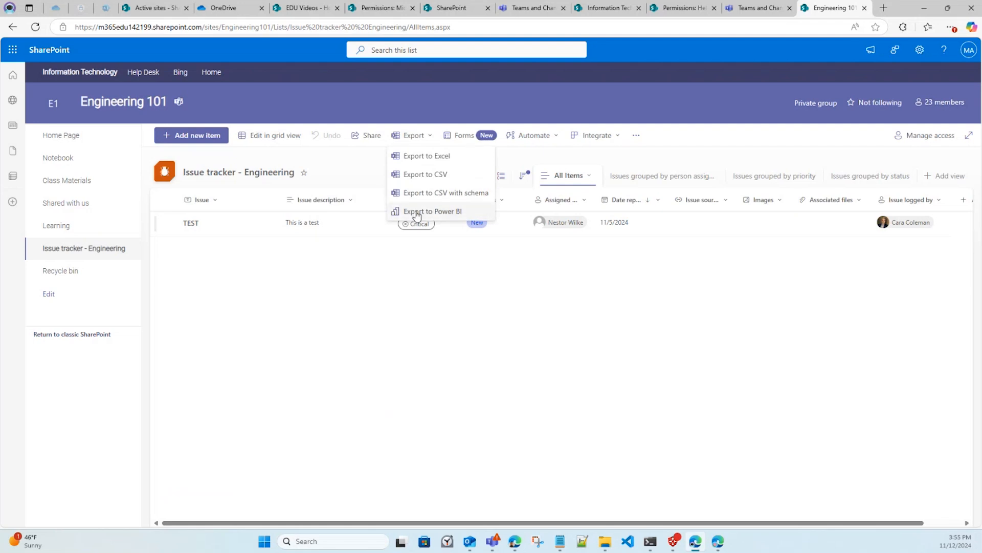
click(443, 267)
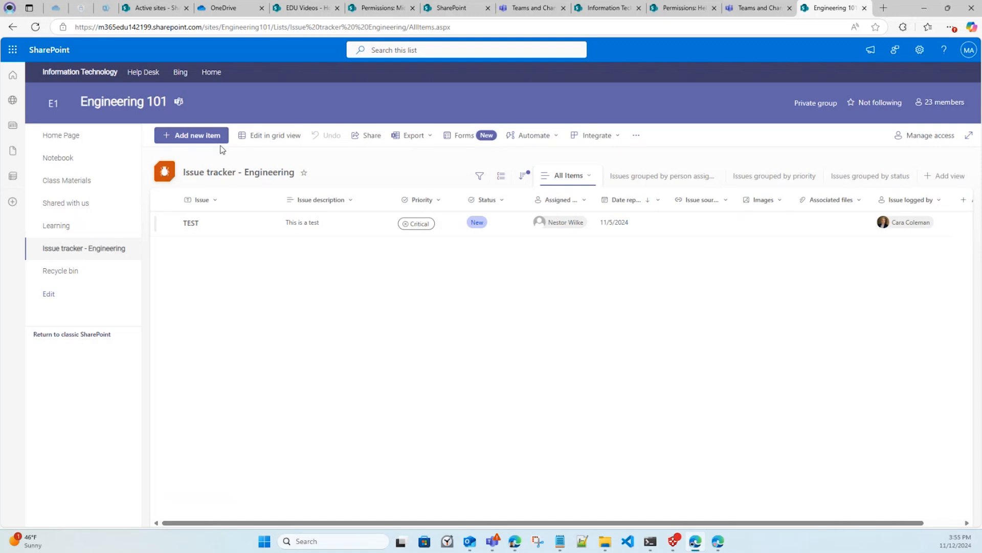
click(208, 136)
click(733, 90)
Step: Create a new form for the Issue tracker - Engineering list
click(480, 143)
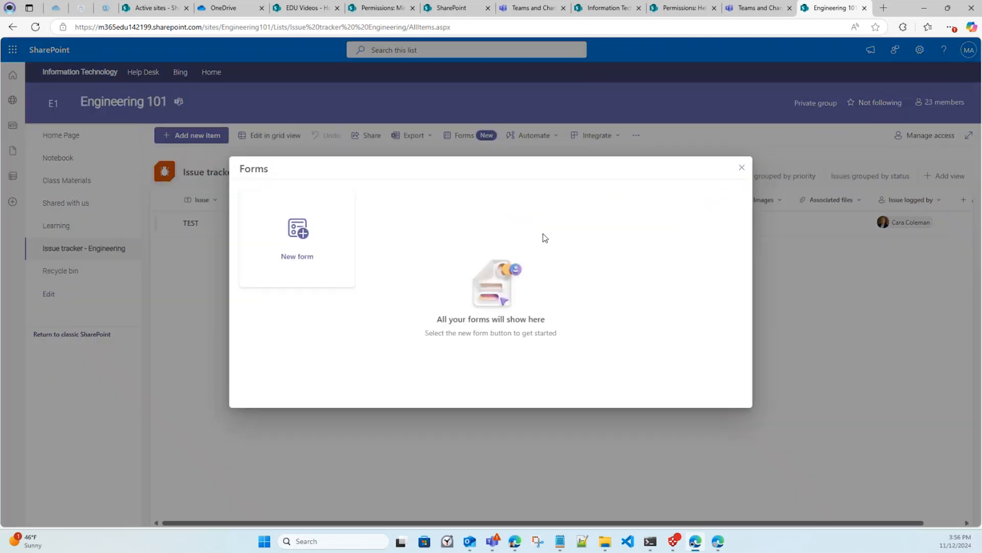
click(320, 266)
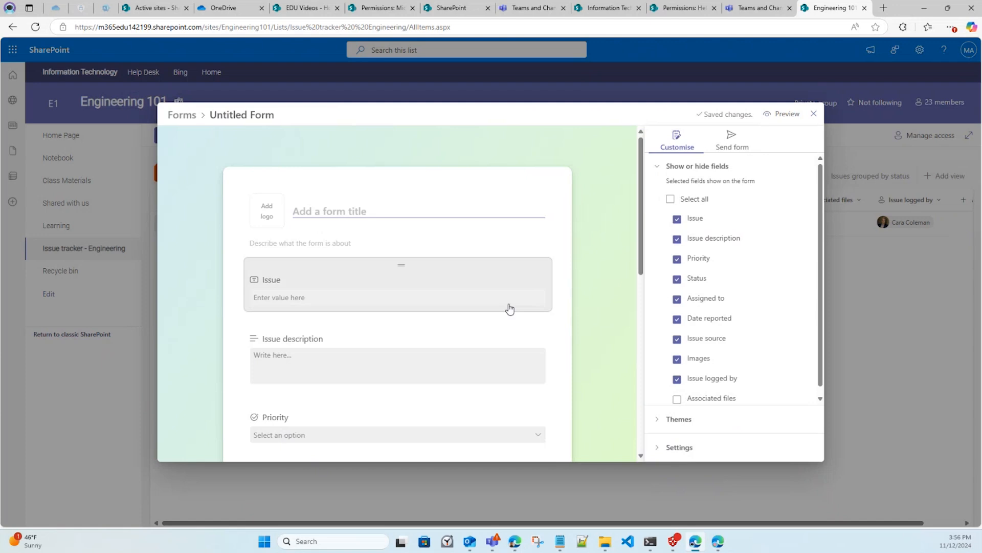
Step: Go to the SharePoint start page and open the Midvale School System site from its news section
click(631, 13)
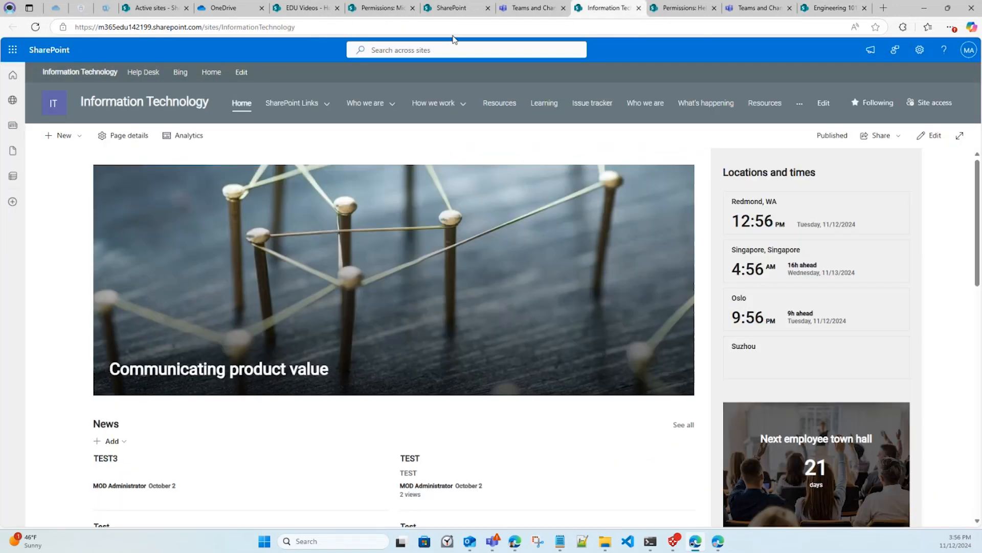
double_click(910, 6)
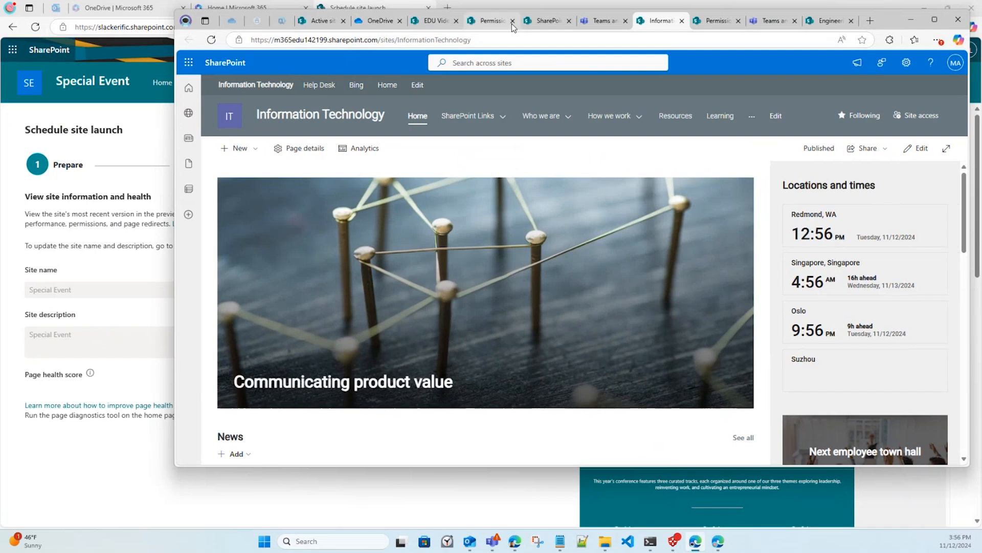
click(548, 21)
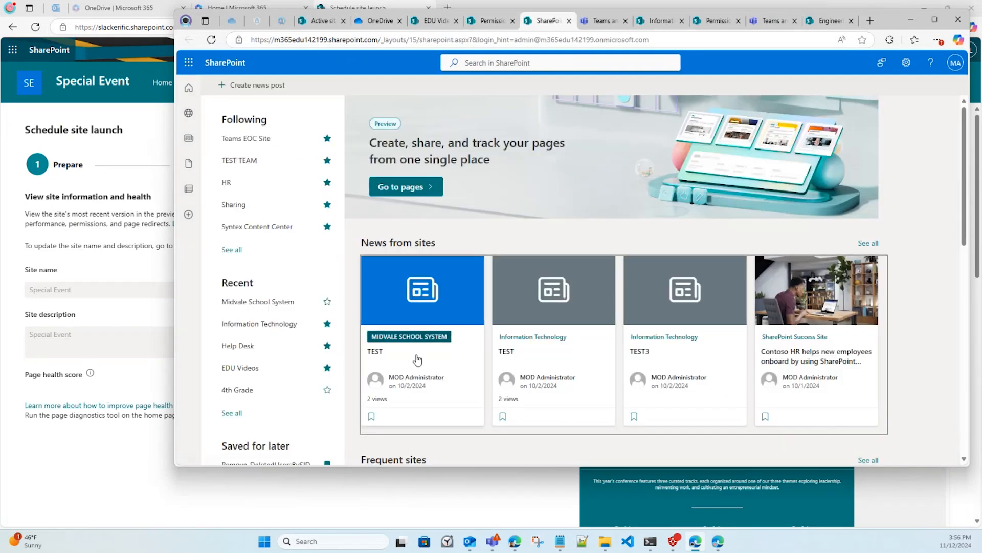
click(426, 349)
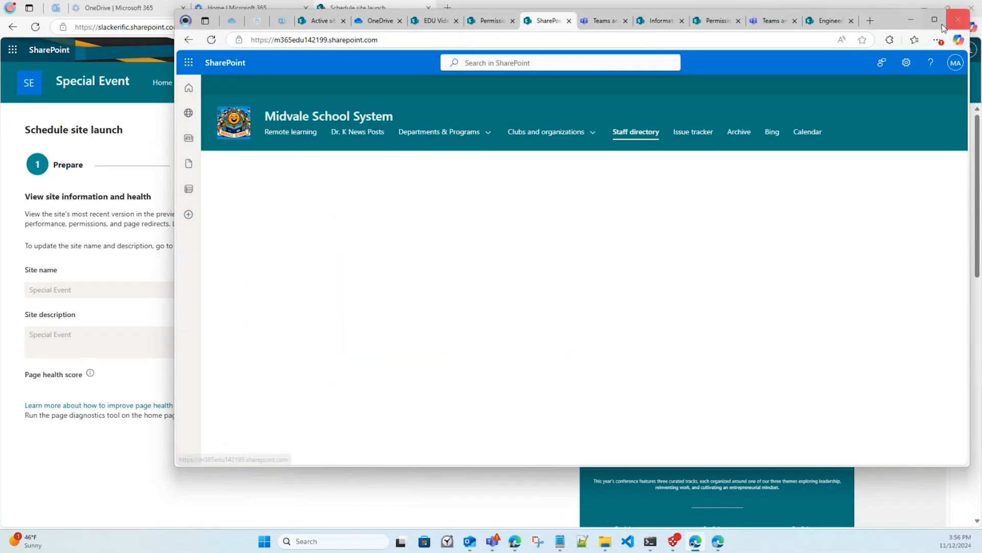
click(941, 24)
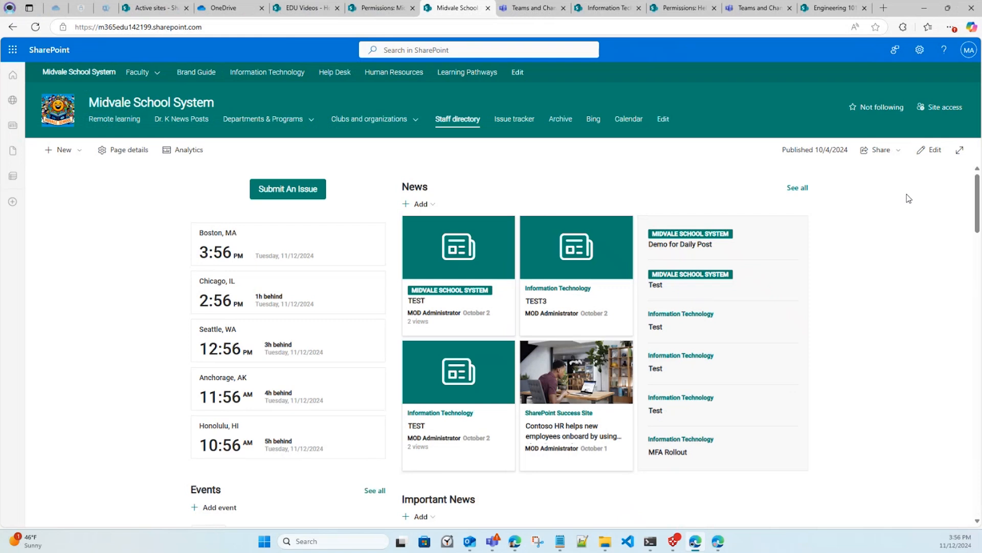
Step: Open the site's issue submission form and enter TEST as issue and description, date reported 11/5/2024 and Critical priority
click(313, 191)
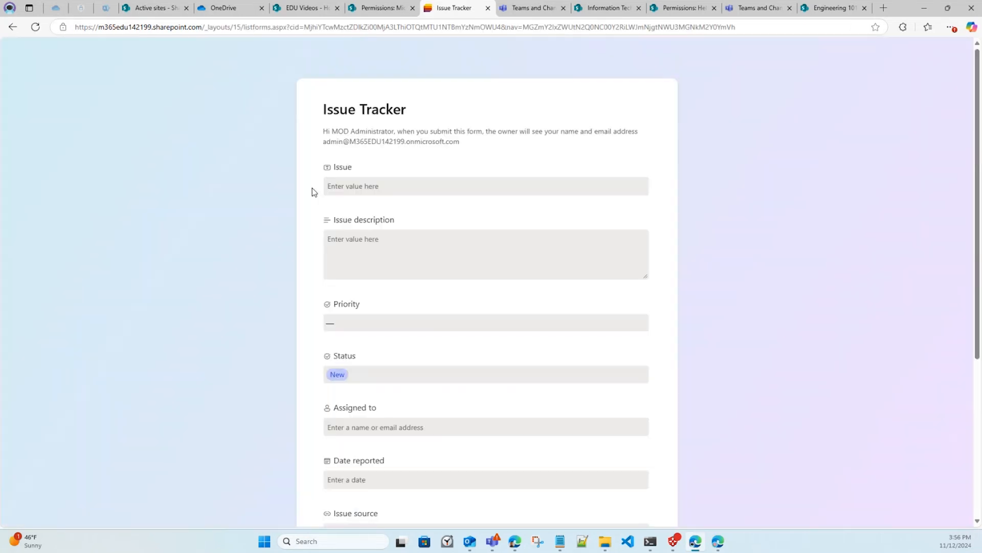
click(349, 186)
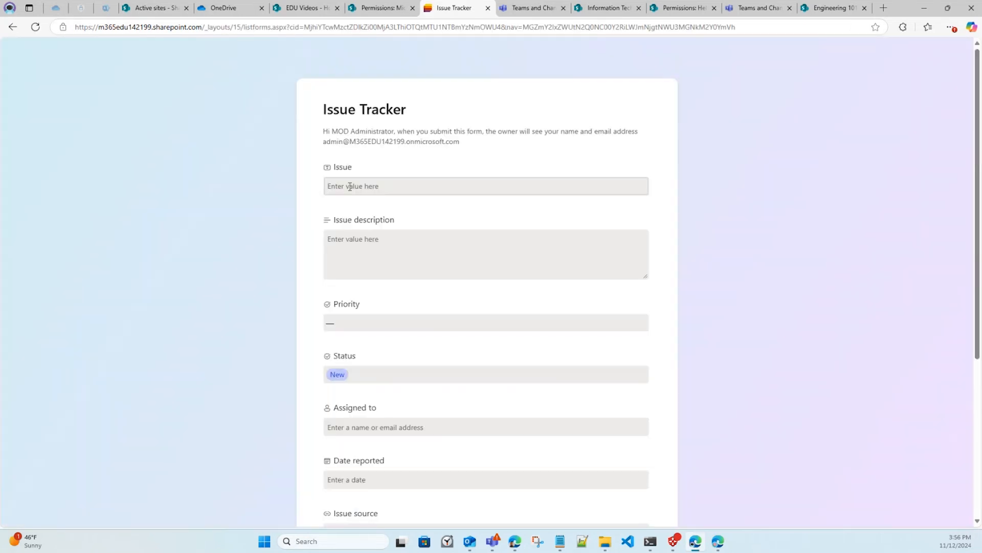
click(357, 219)
click(349, 245)
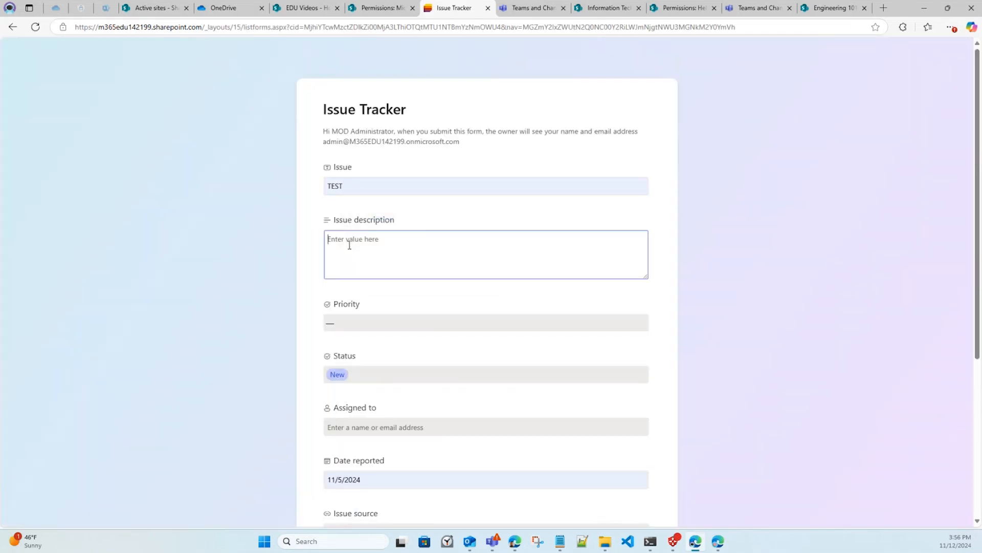
text(TEST)
click(541, 322)
click(482, 351)
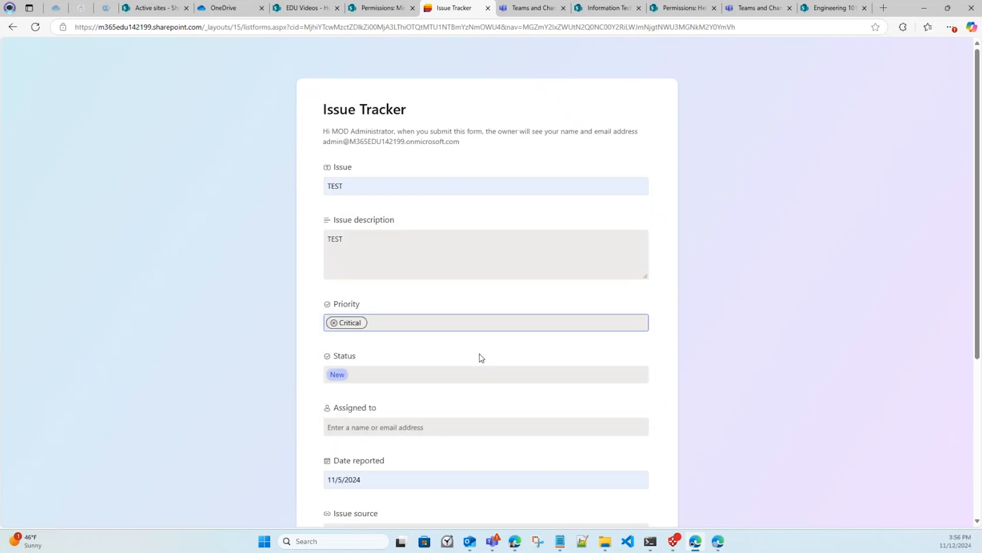
Step: Check the remaining fields of the Issue Tracker form and submit the response
scroll(474, 358, down, 5)
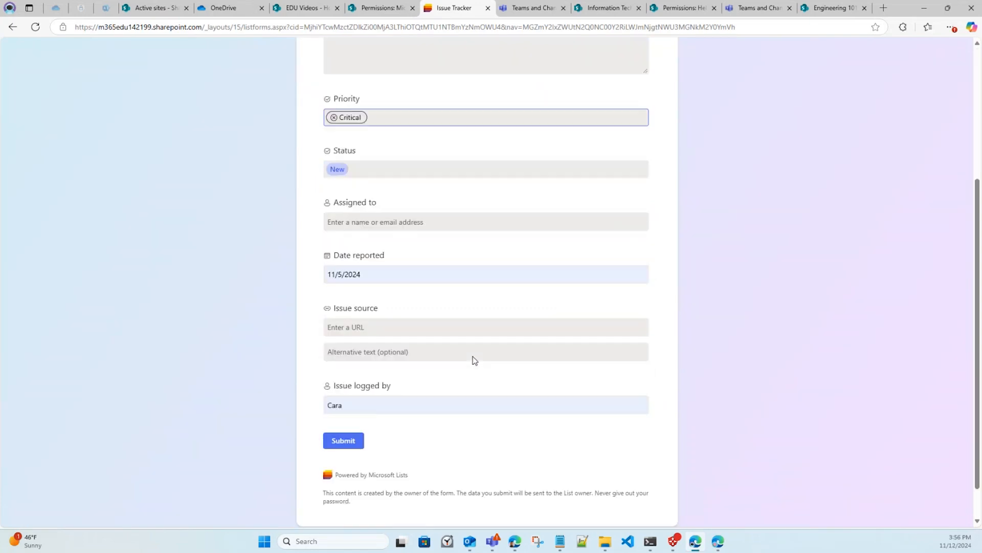
scroll(460, 382, up, 5)
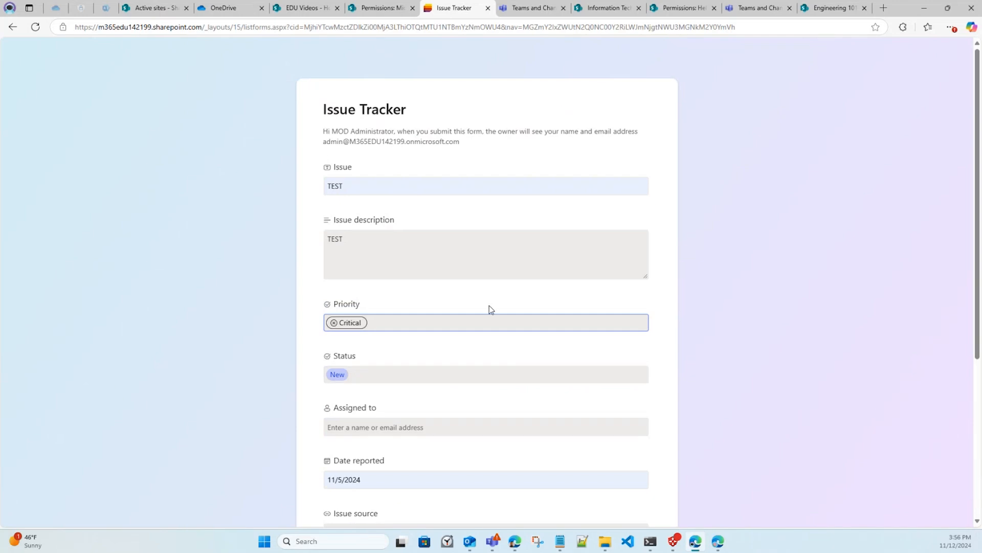
scroll(503, 351, down, 5)
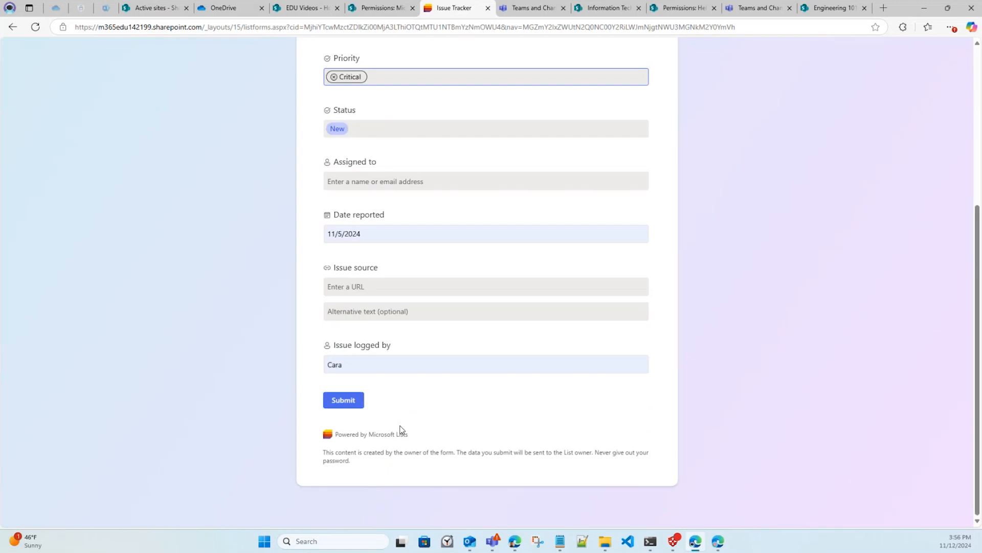
click(355, 406)
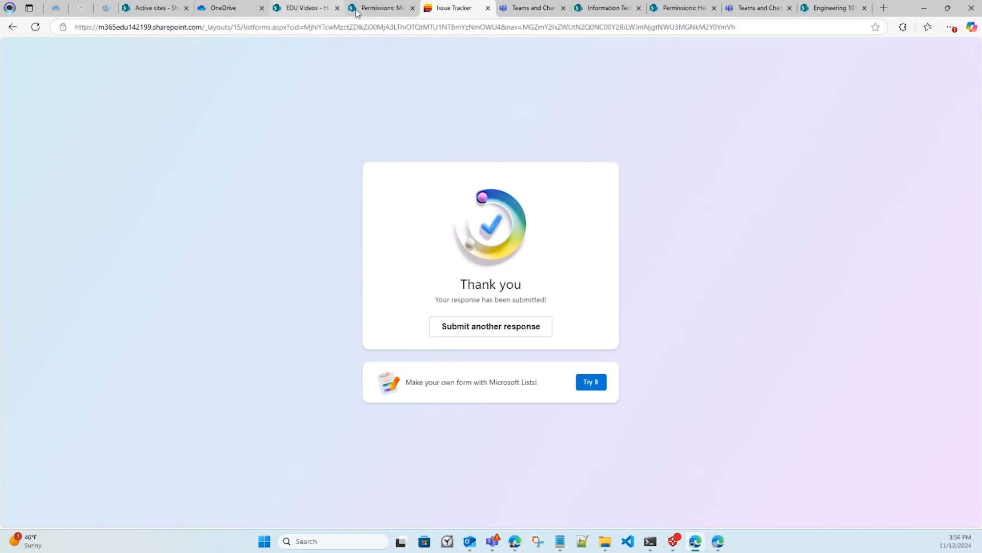
Step: Return to the Midvale School System home page and open its site contents
click(376, 14)
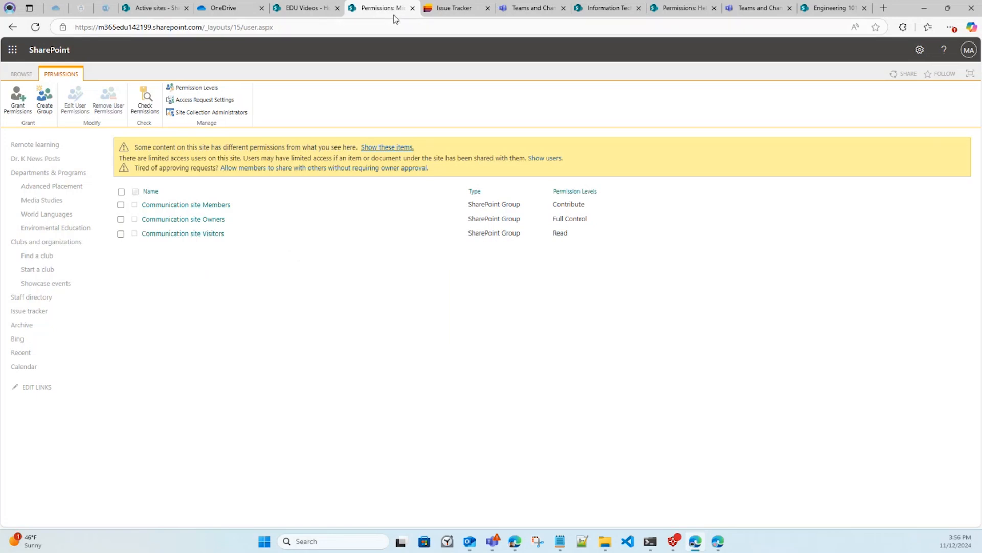
click(423, 14)
click(12, 26)
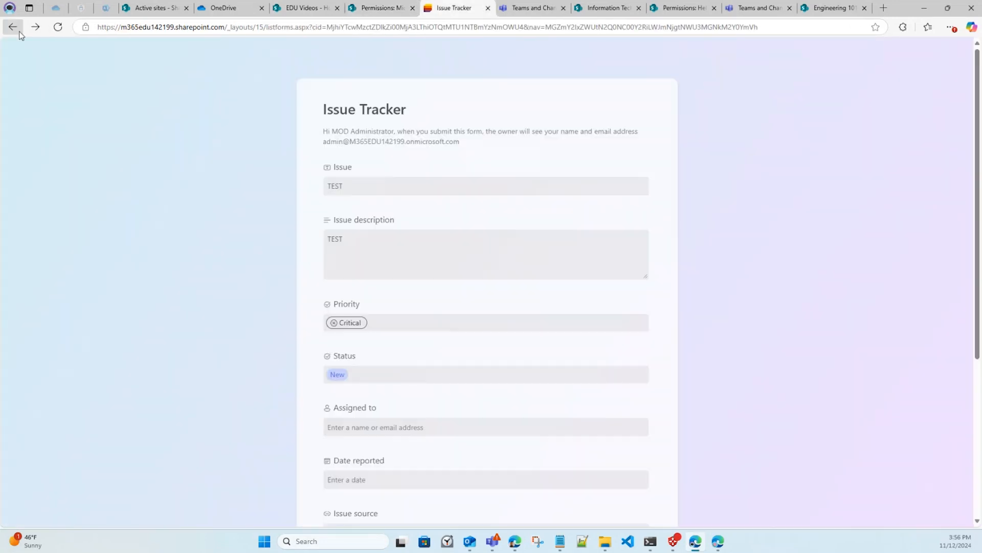
click(12, 27)
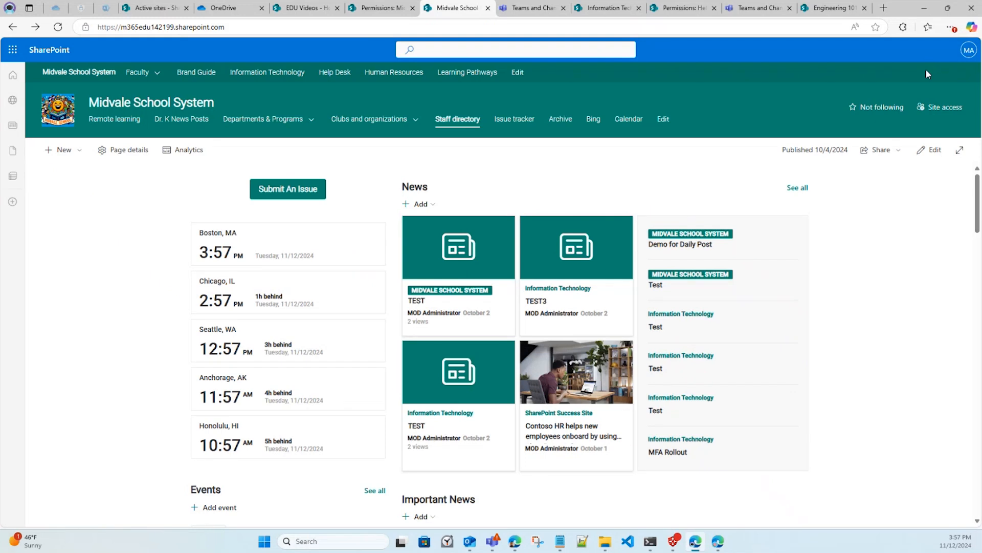
click(919, 50)
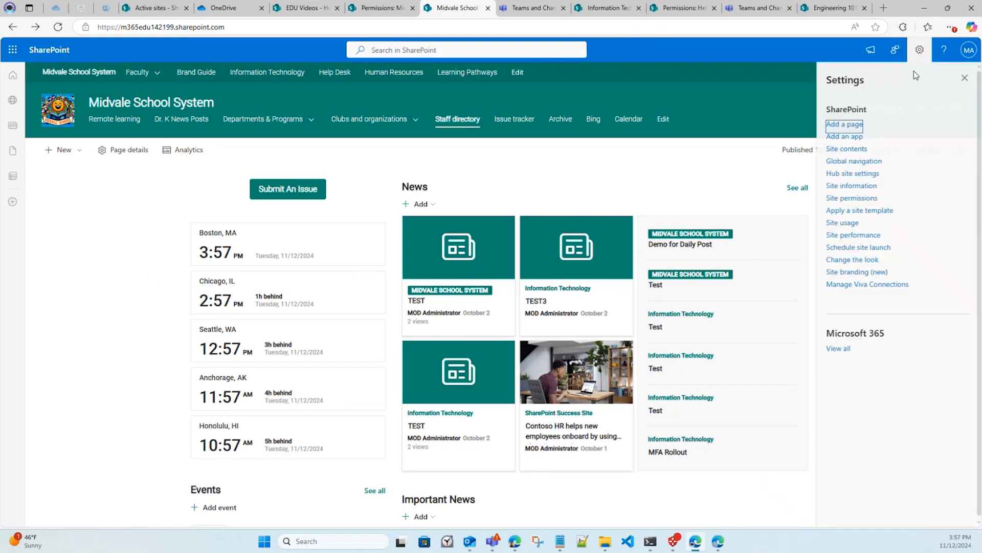
click(861, 149)
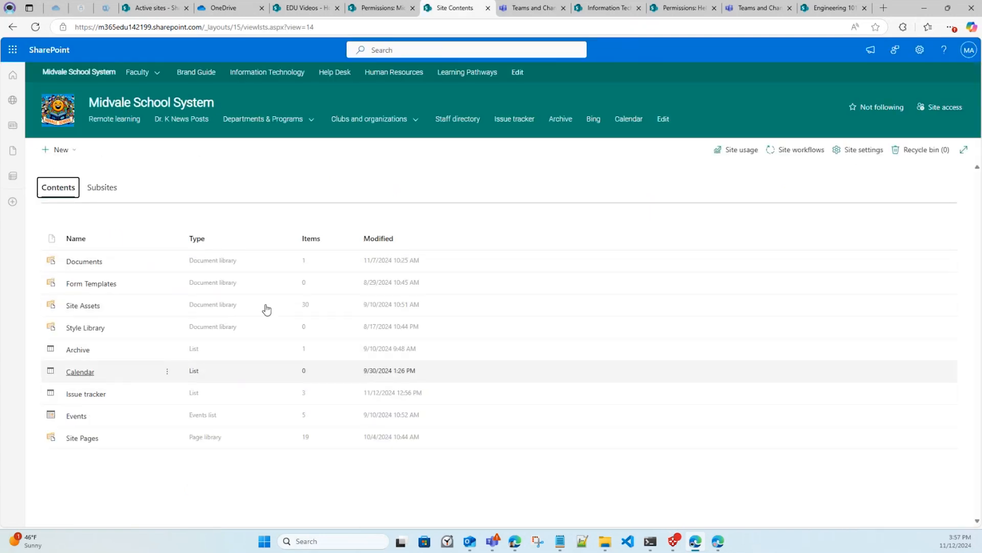
Step: Go to the Midvale Issue tracker list and open the TEST issue reported on 11/5/2024 for editing
click(529, 123)
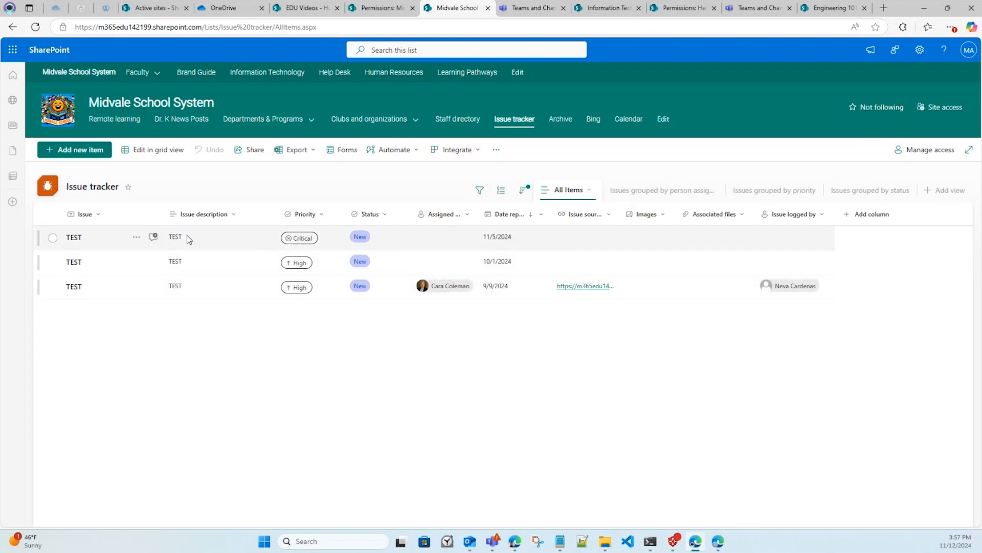
click(70, 238)
click(74, 237)
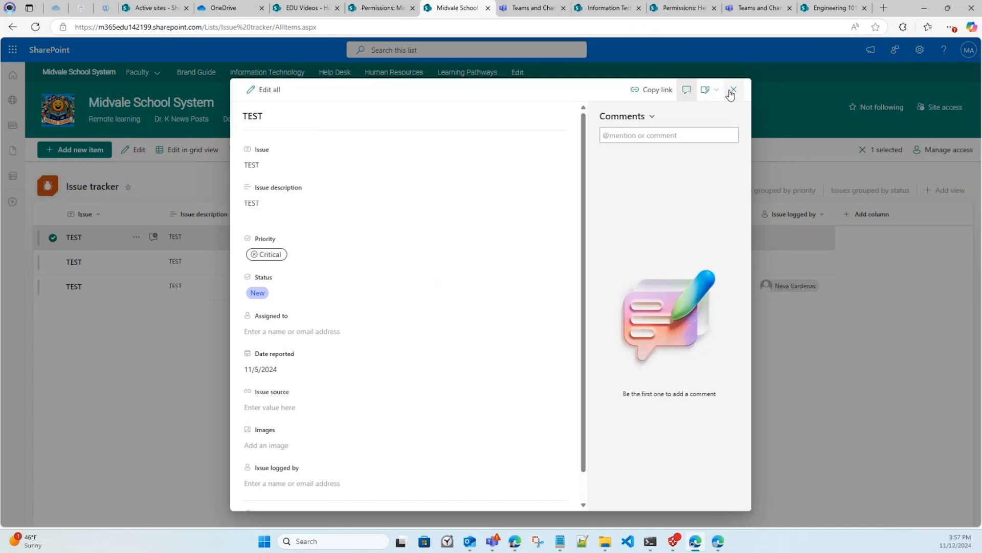
click(279, 93)
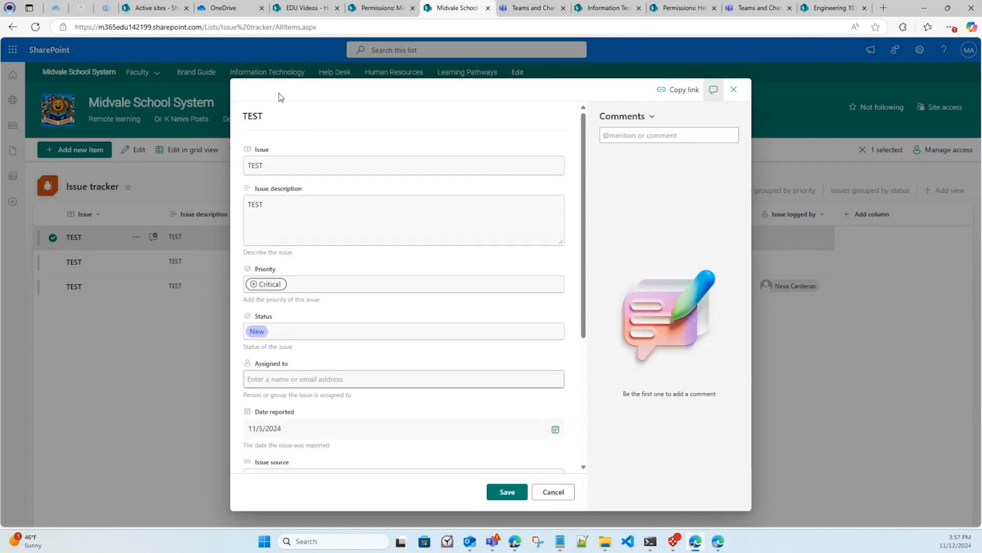
Step: Review the remaining fields of the TEST issue, close it without changes and return to the Midvale School System home page
scroll(522, 348, down, 3)
scroll(522, 345, down, 1)
click(733, 90)
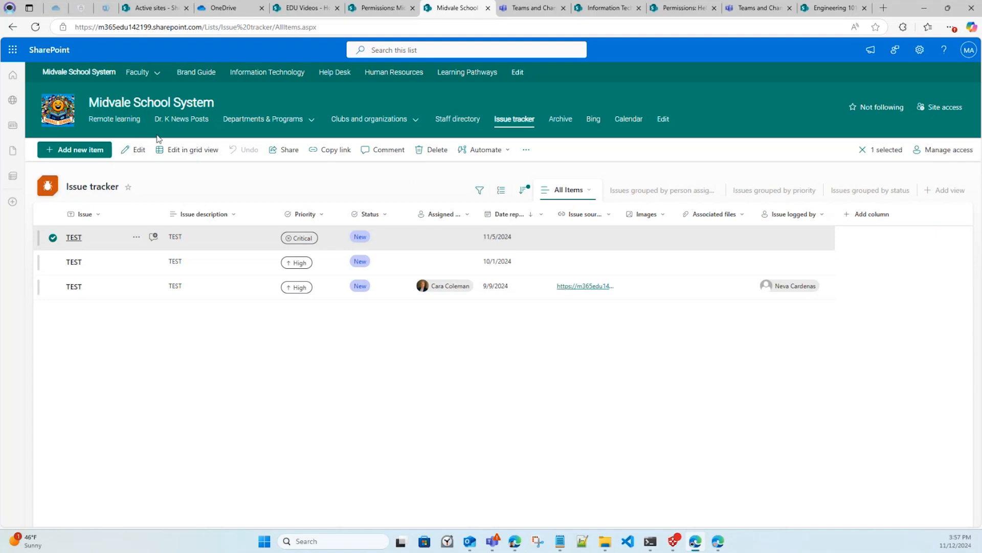
click(150, 101)
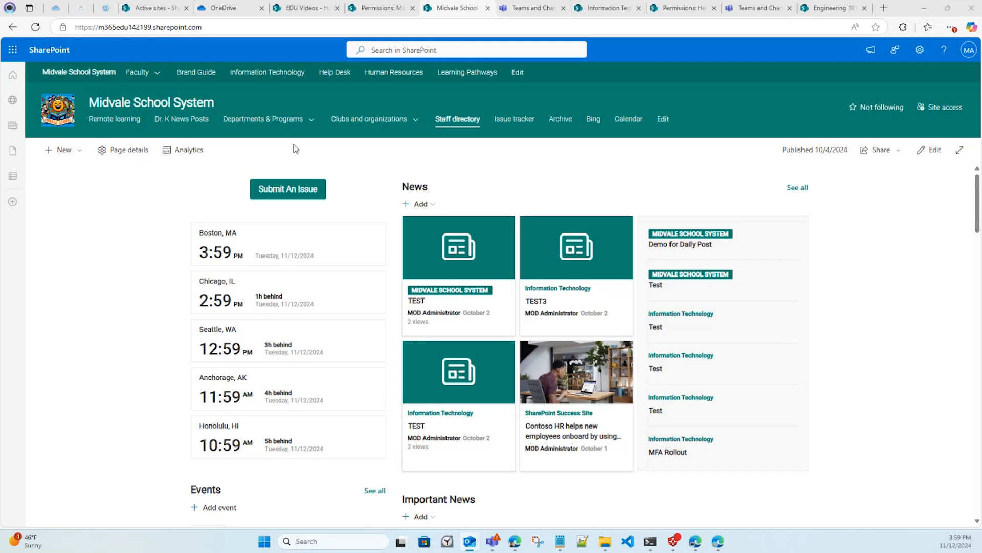
Step: Open the Brand Center from the Brand Guide site and review its brand colors and full list of brand fonts
click(195, 71)
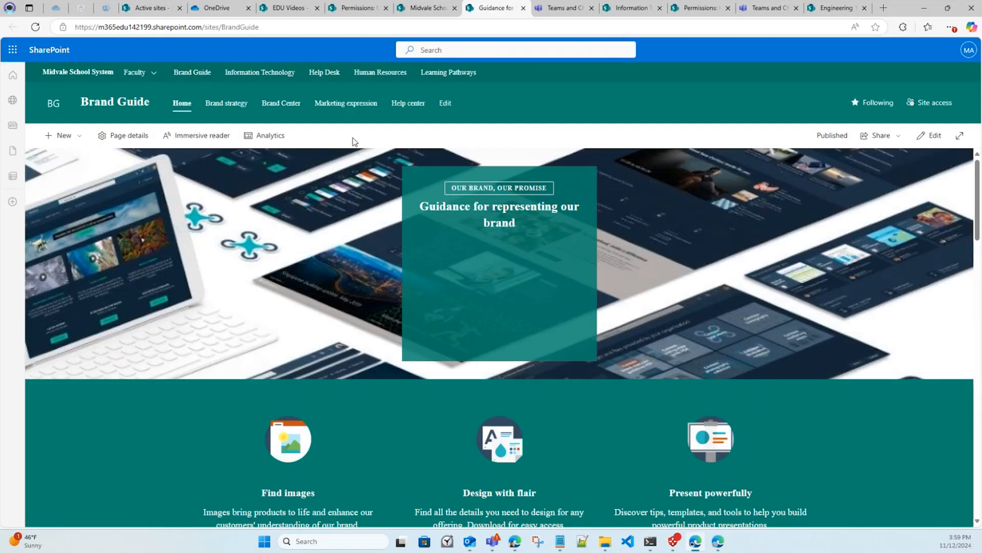
click(266, 104)
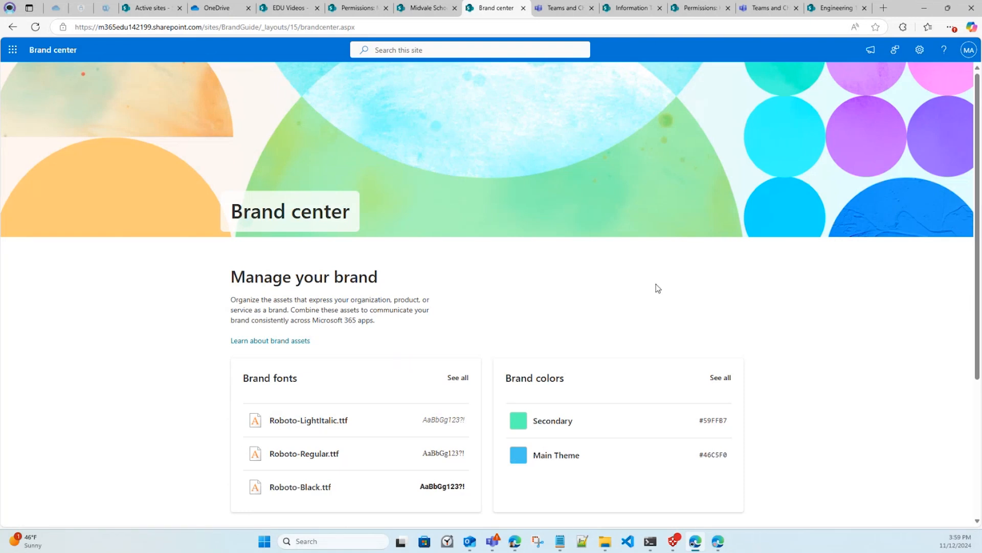
scroll(727, 305, down, 3)
scroll(763, 333, up, 2)
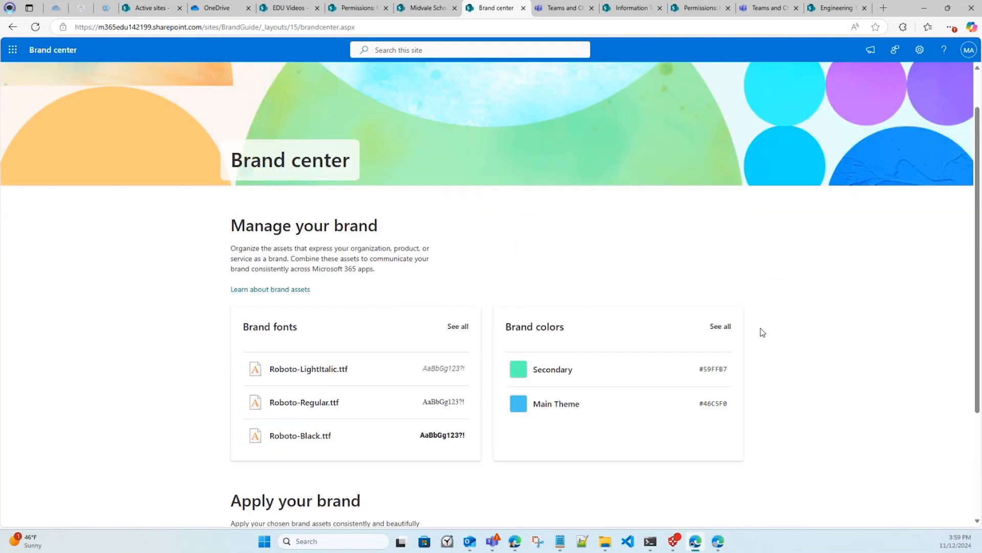
scroll(763, 333, down, 3)
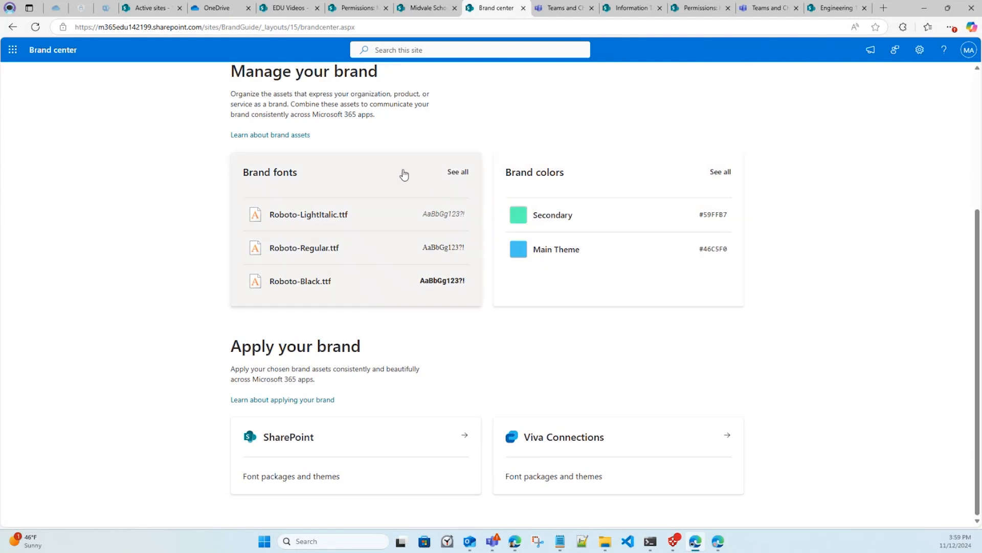
click(402, 174)
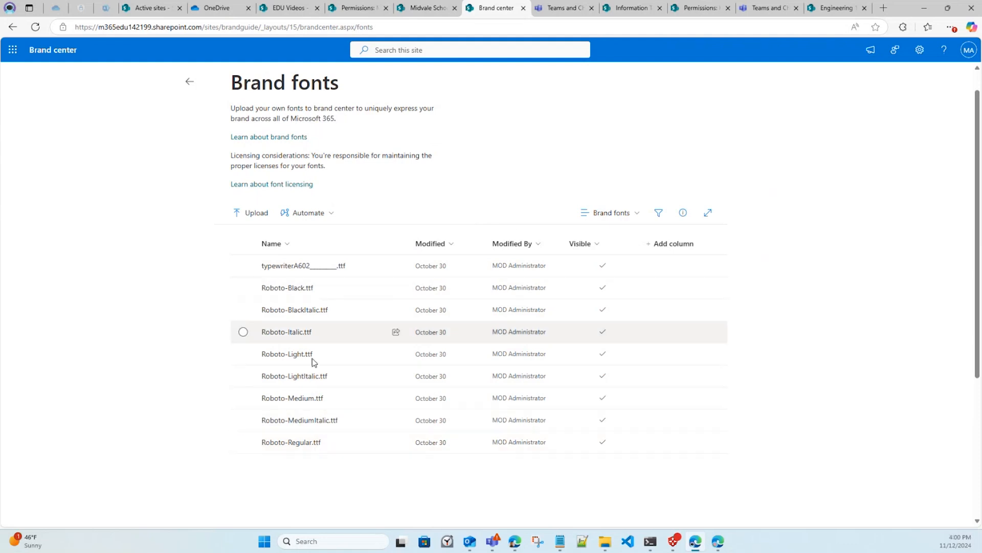
click(12, 28)
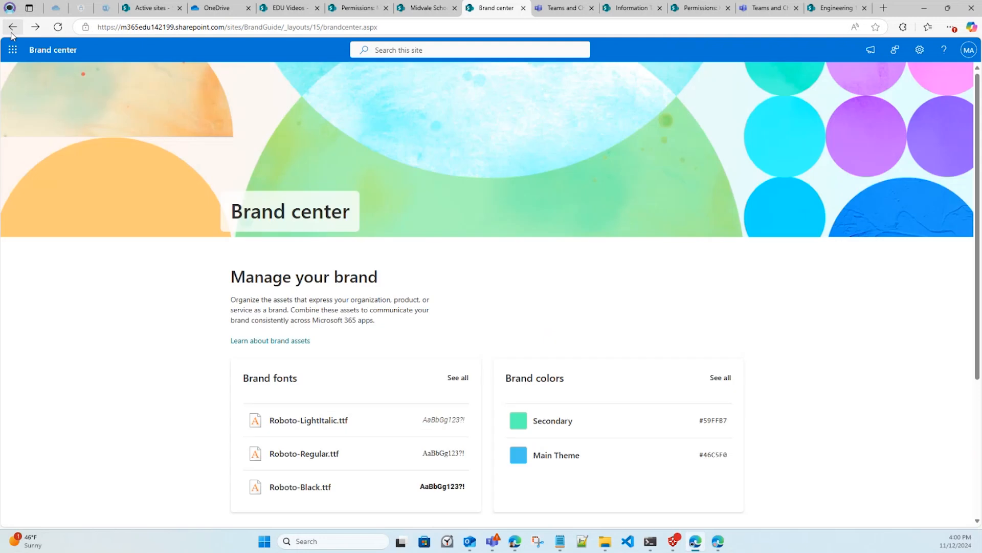
Step: Open the Brand center's SharePoint branding page and examine its font packages and themes
scroll(619, 309, down, 4)
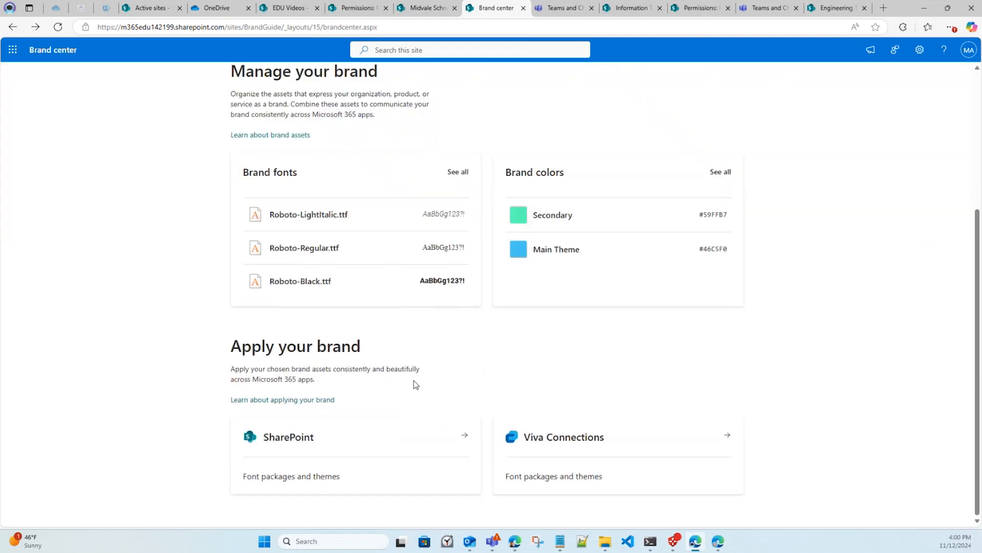
click(299, 461)
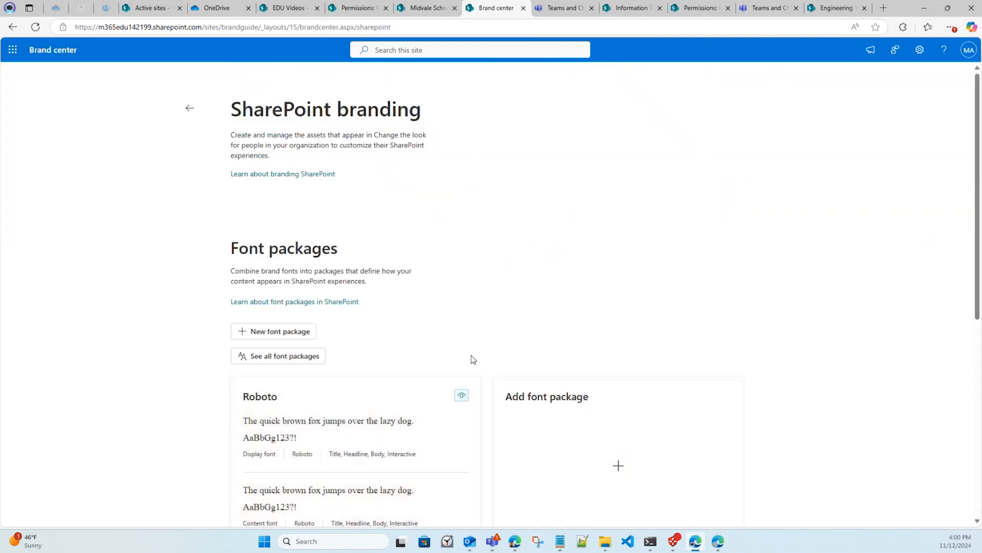
scroll(469, 358, down, 5)
scroll(471, 359, down, 2)
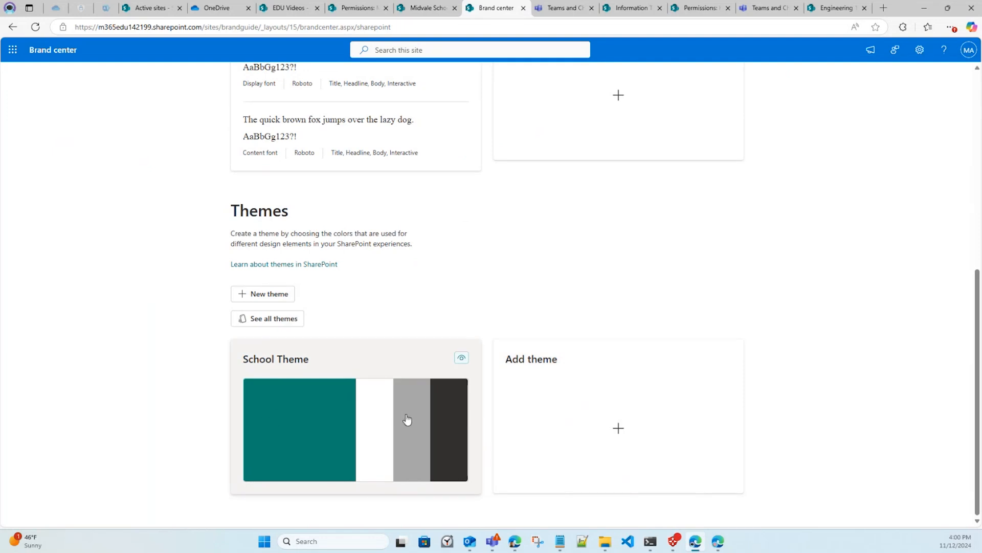
scroll(407, 419, up, 4)
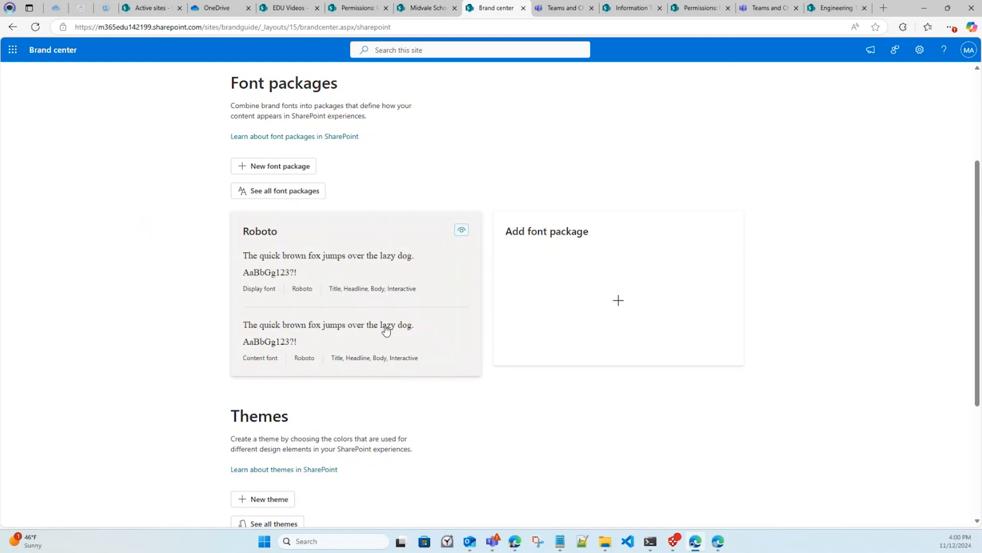
scroll(384, 329, down, 3)
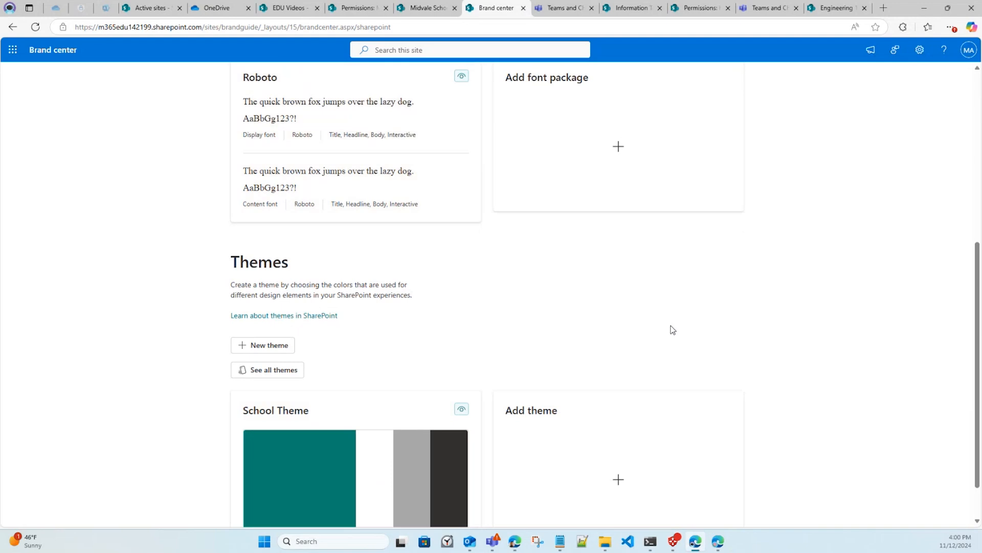
scroll(669, 329, up, 4)
Step: Examine the Information Technology site's branding page and its option to copy branding from another site, ending back at the site home
click(642, 11)
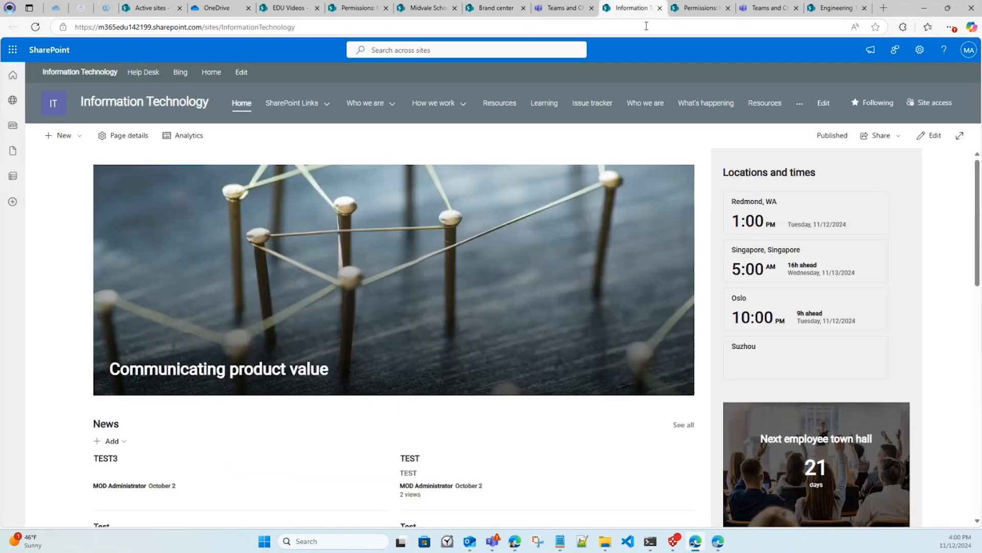
click(920, 50)
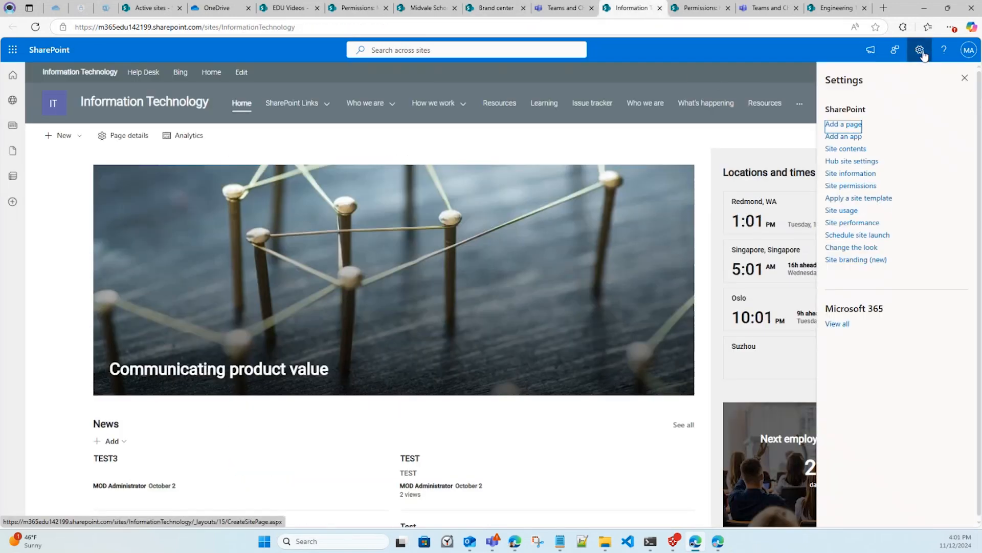
click(872, 264)
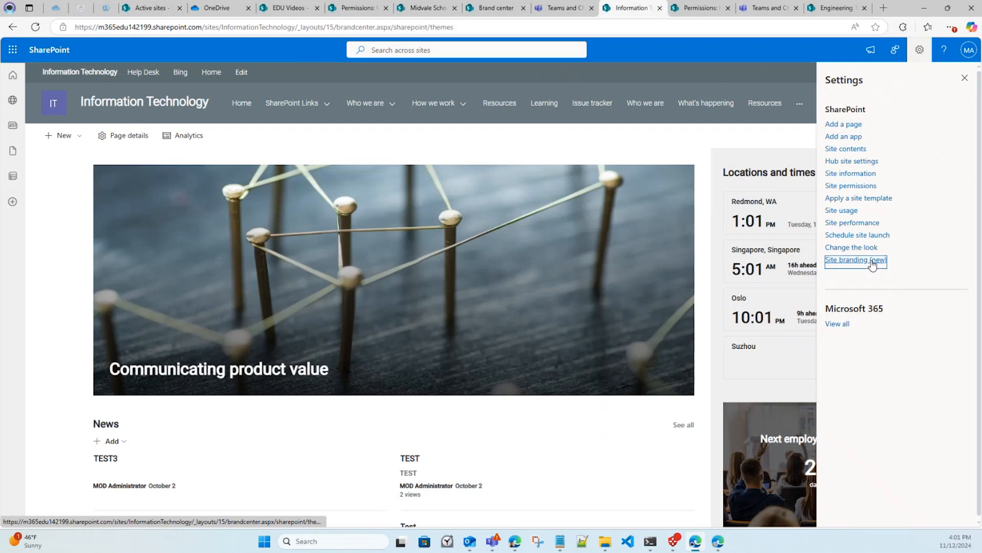
scroll(803, 281, down, 2)
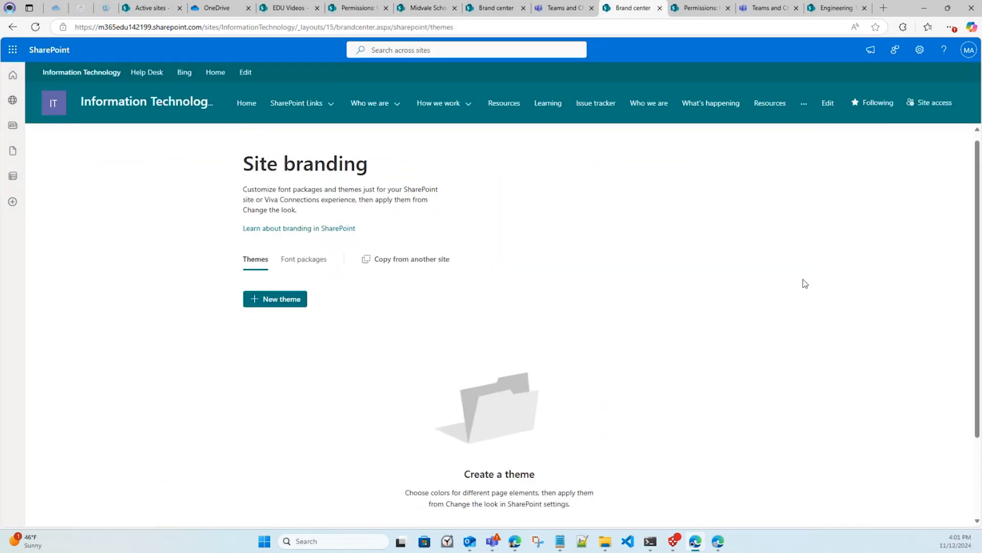
scroll(491, 277, up, 2)
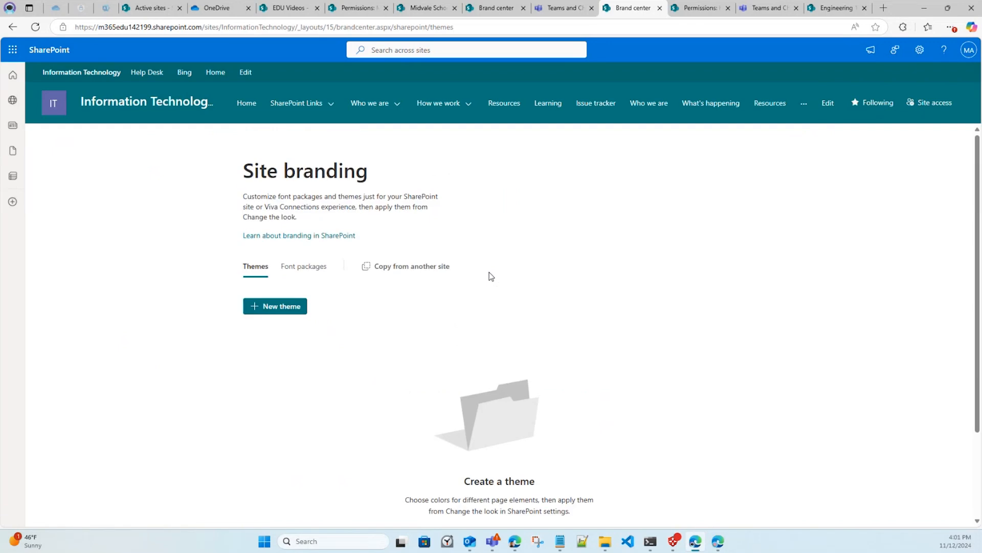
click(392, 267)
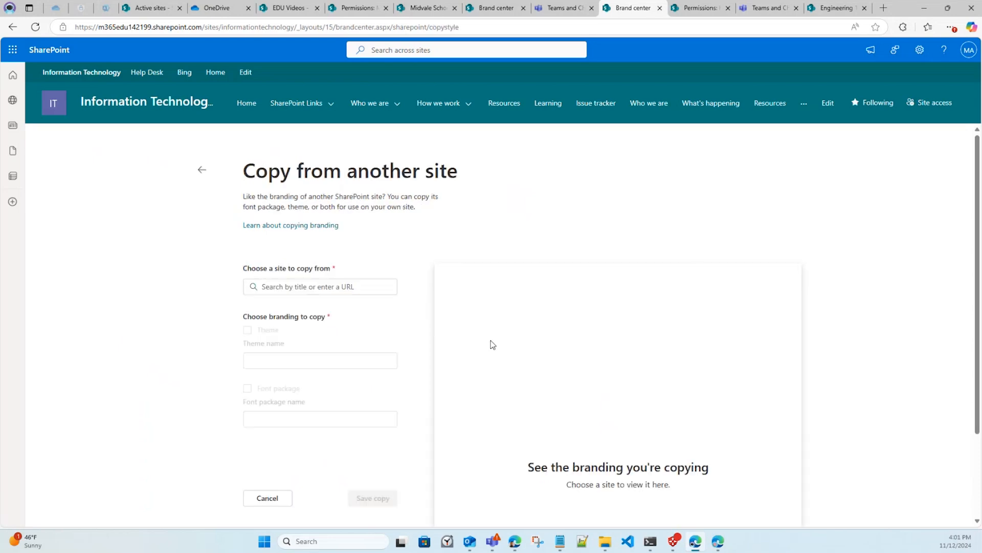
click(394, 287)
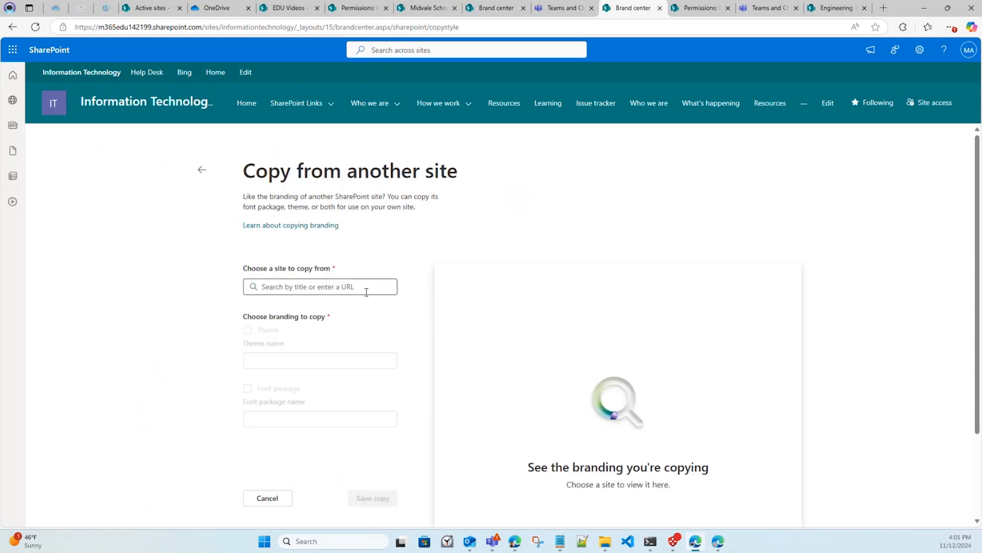
click(920, 50)
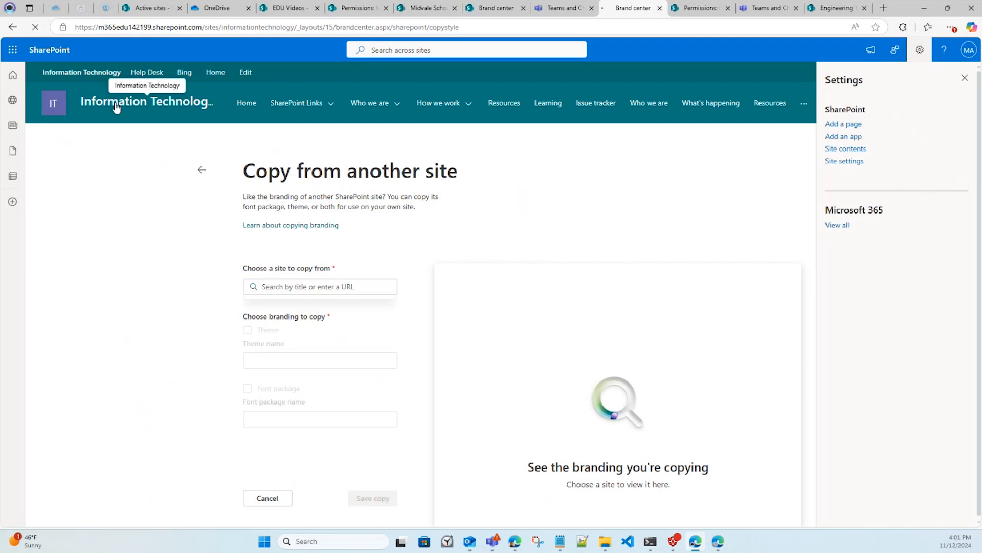
click(123, 101)
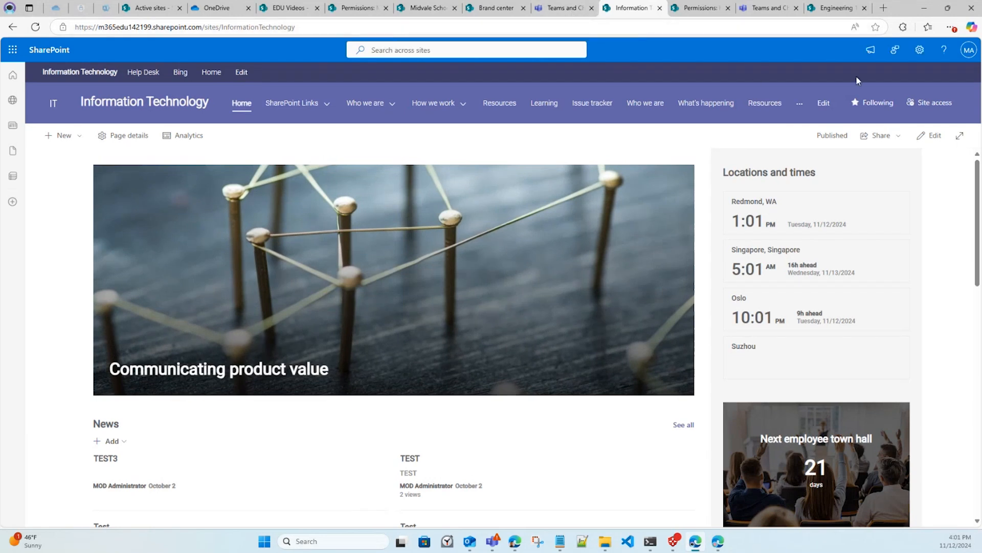
click(920, 50)
click(857, 261)
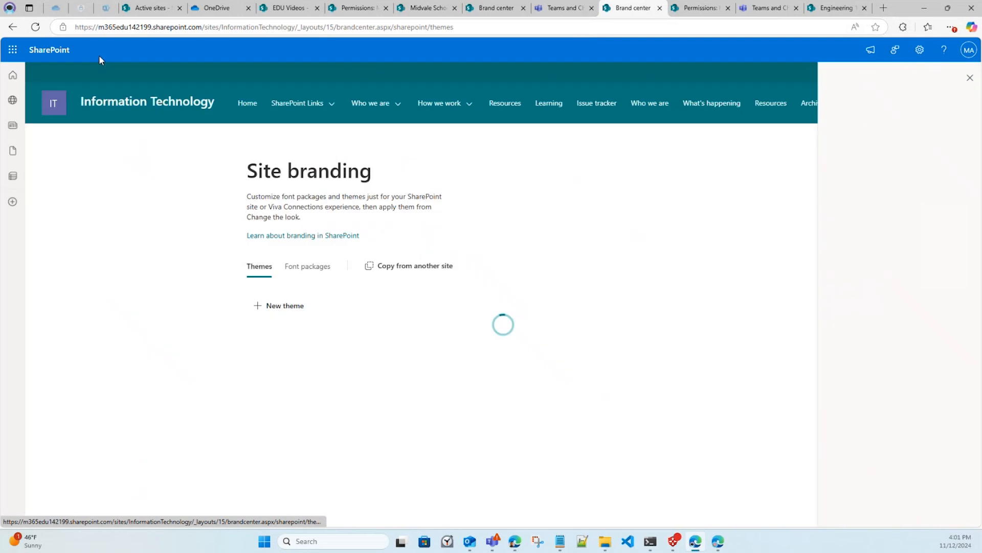
click(12, 26)
Step: Change the look of the Information Technology site by applying and saving the organization's School Theme
click(926, 52)
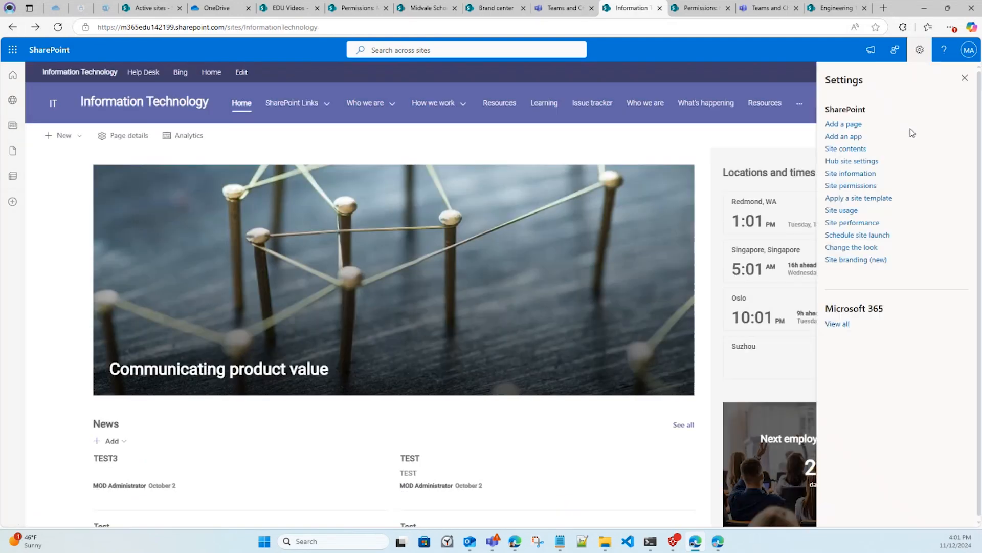
click(859, 250)
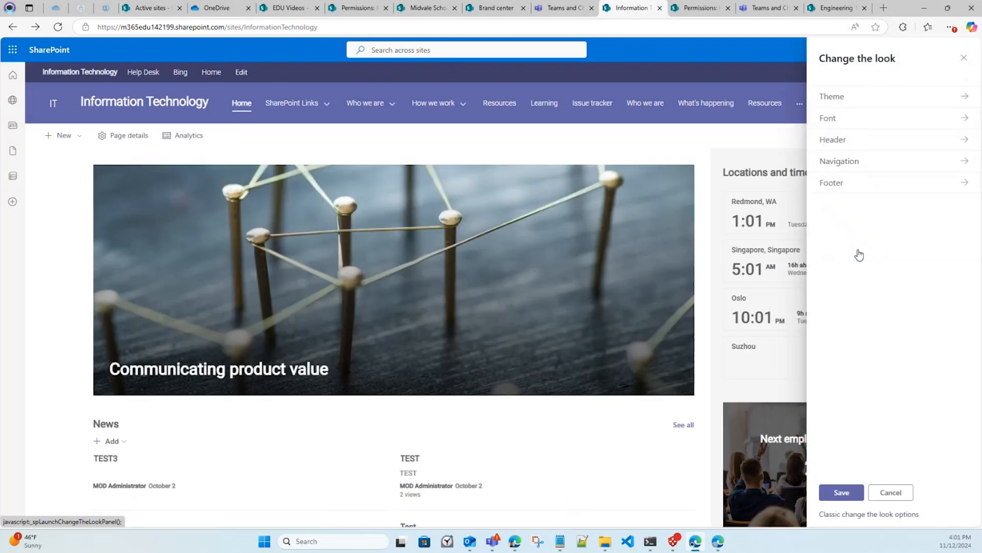
click(882, 108)
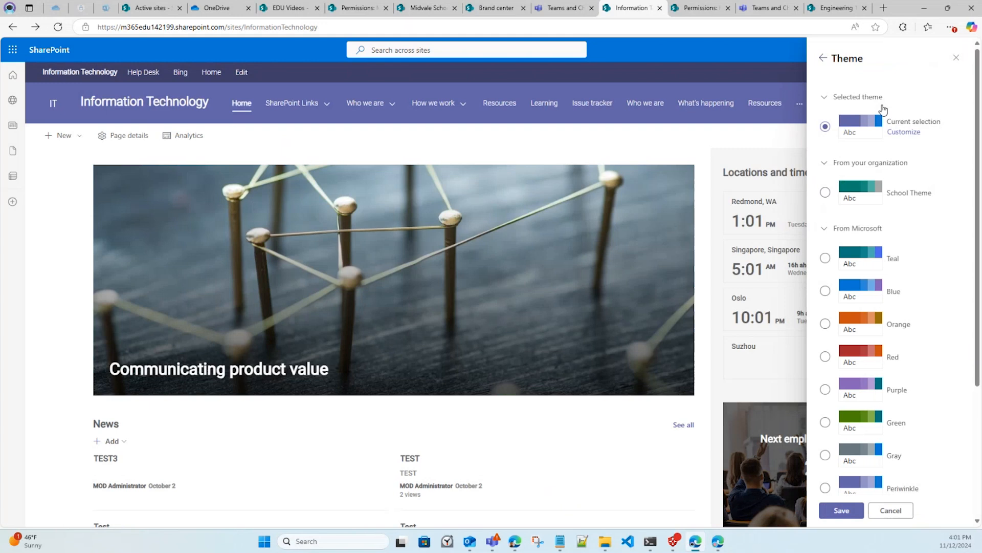
click(865, 199)
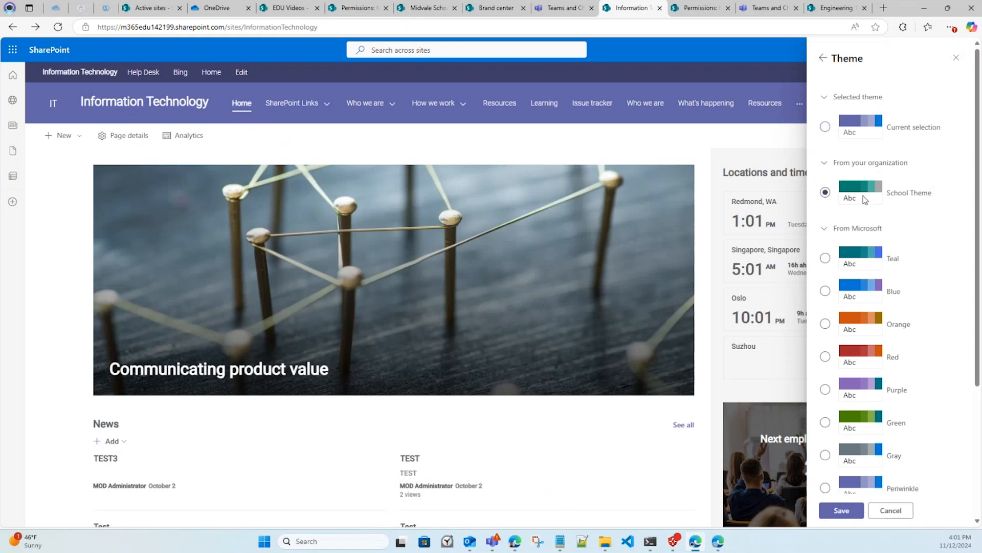
click(829, 508)
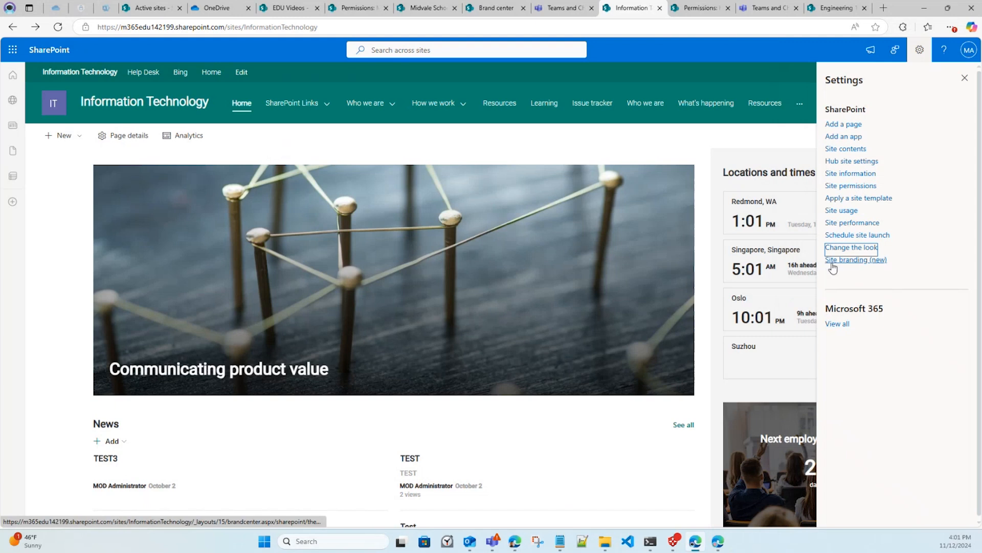
Step: Apply the organization's Roboto font package to the Information Technology site, save it and close the site settings
click(846, 249)
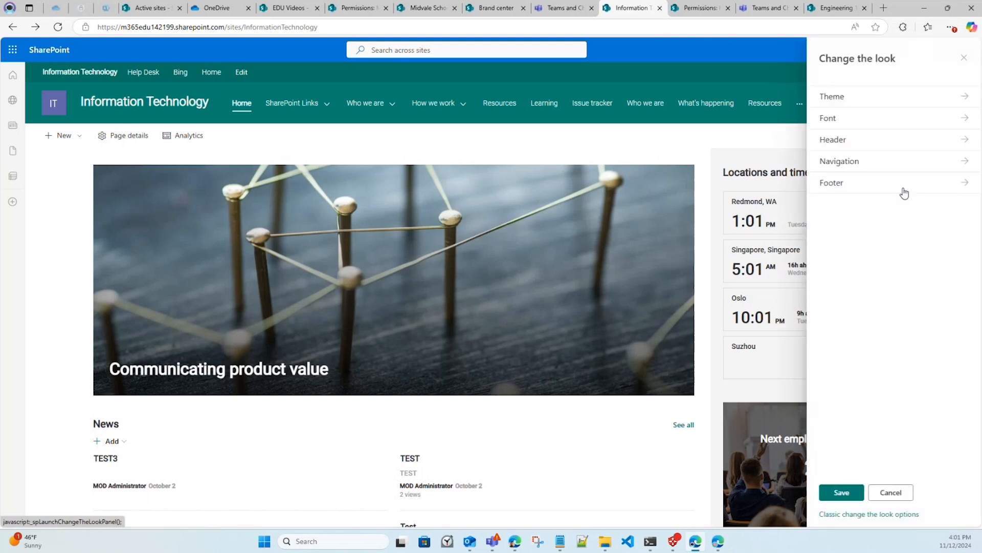
click(860, 129)
click(887, 112)
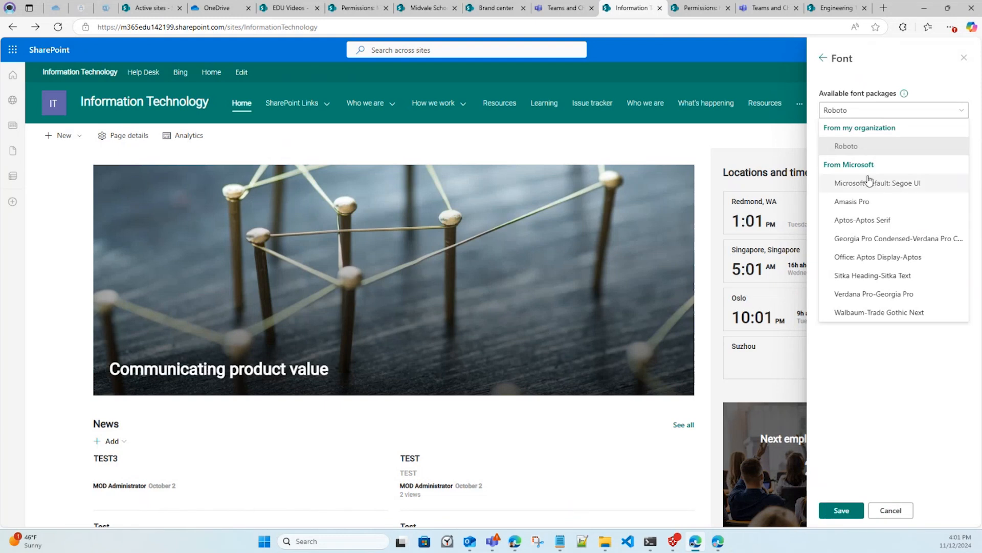
click(876, 147)
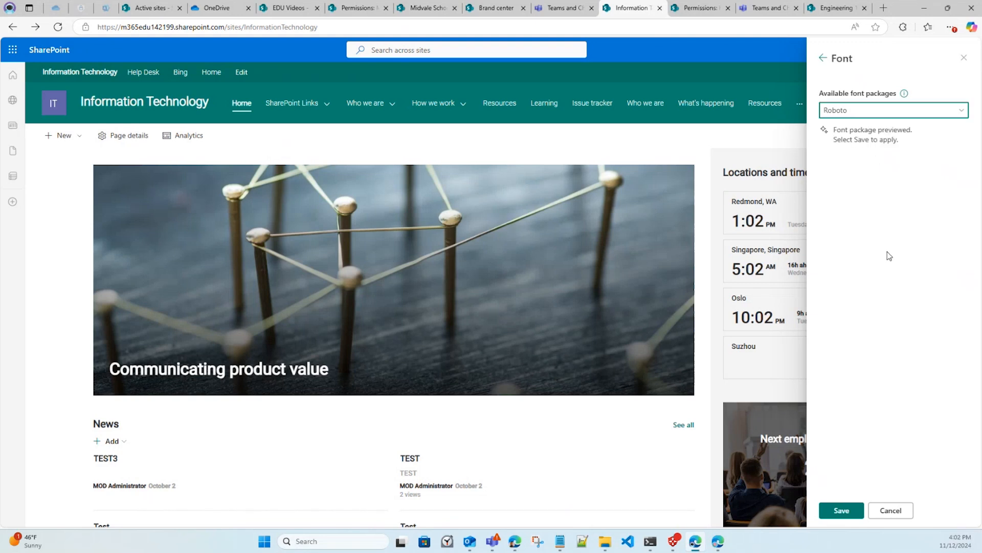
click(843, 511)
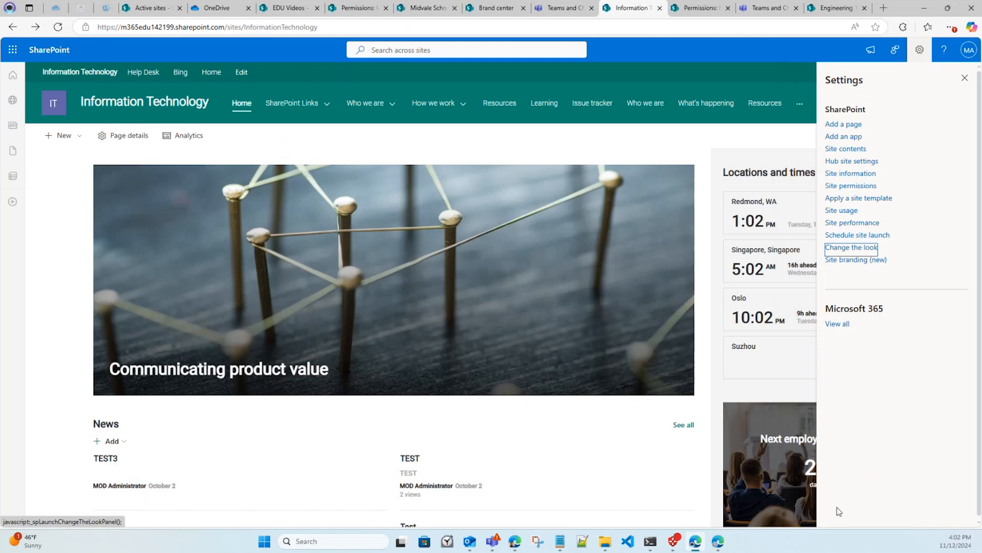
click(965, 77)
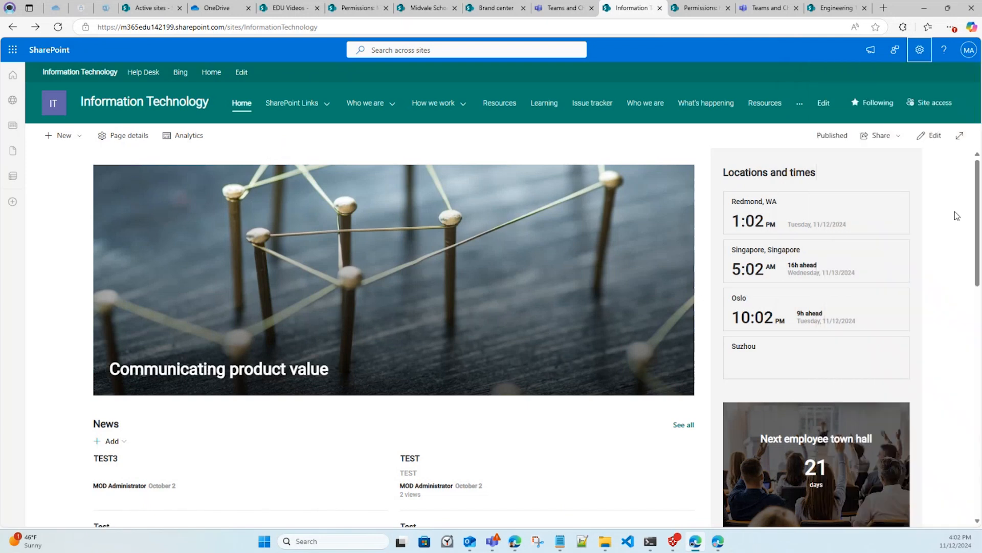